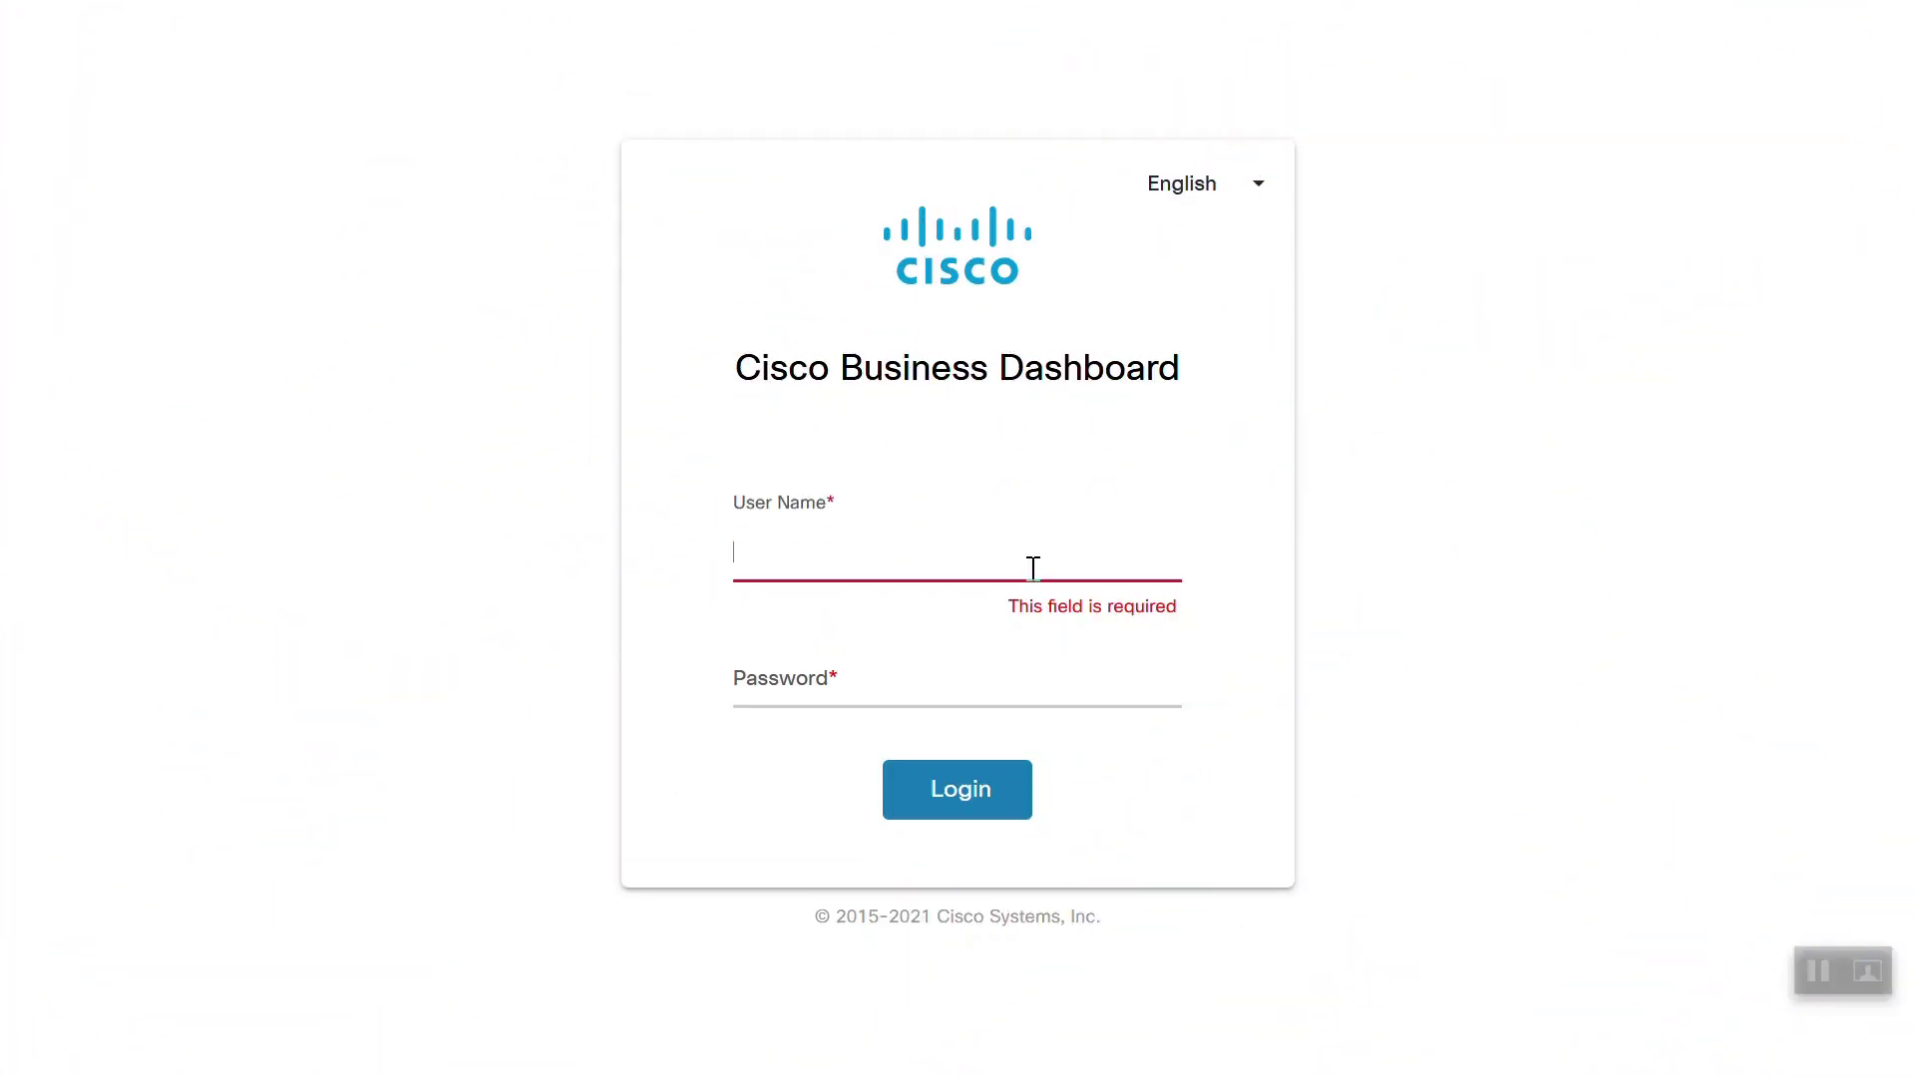
Sign in to Cisco Business Dashboard with the account user name and password
text(cisco)
key(Tab)
text(cisc)
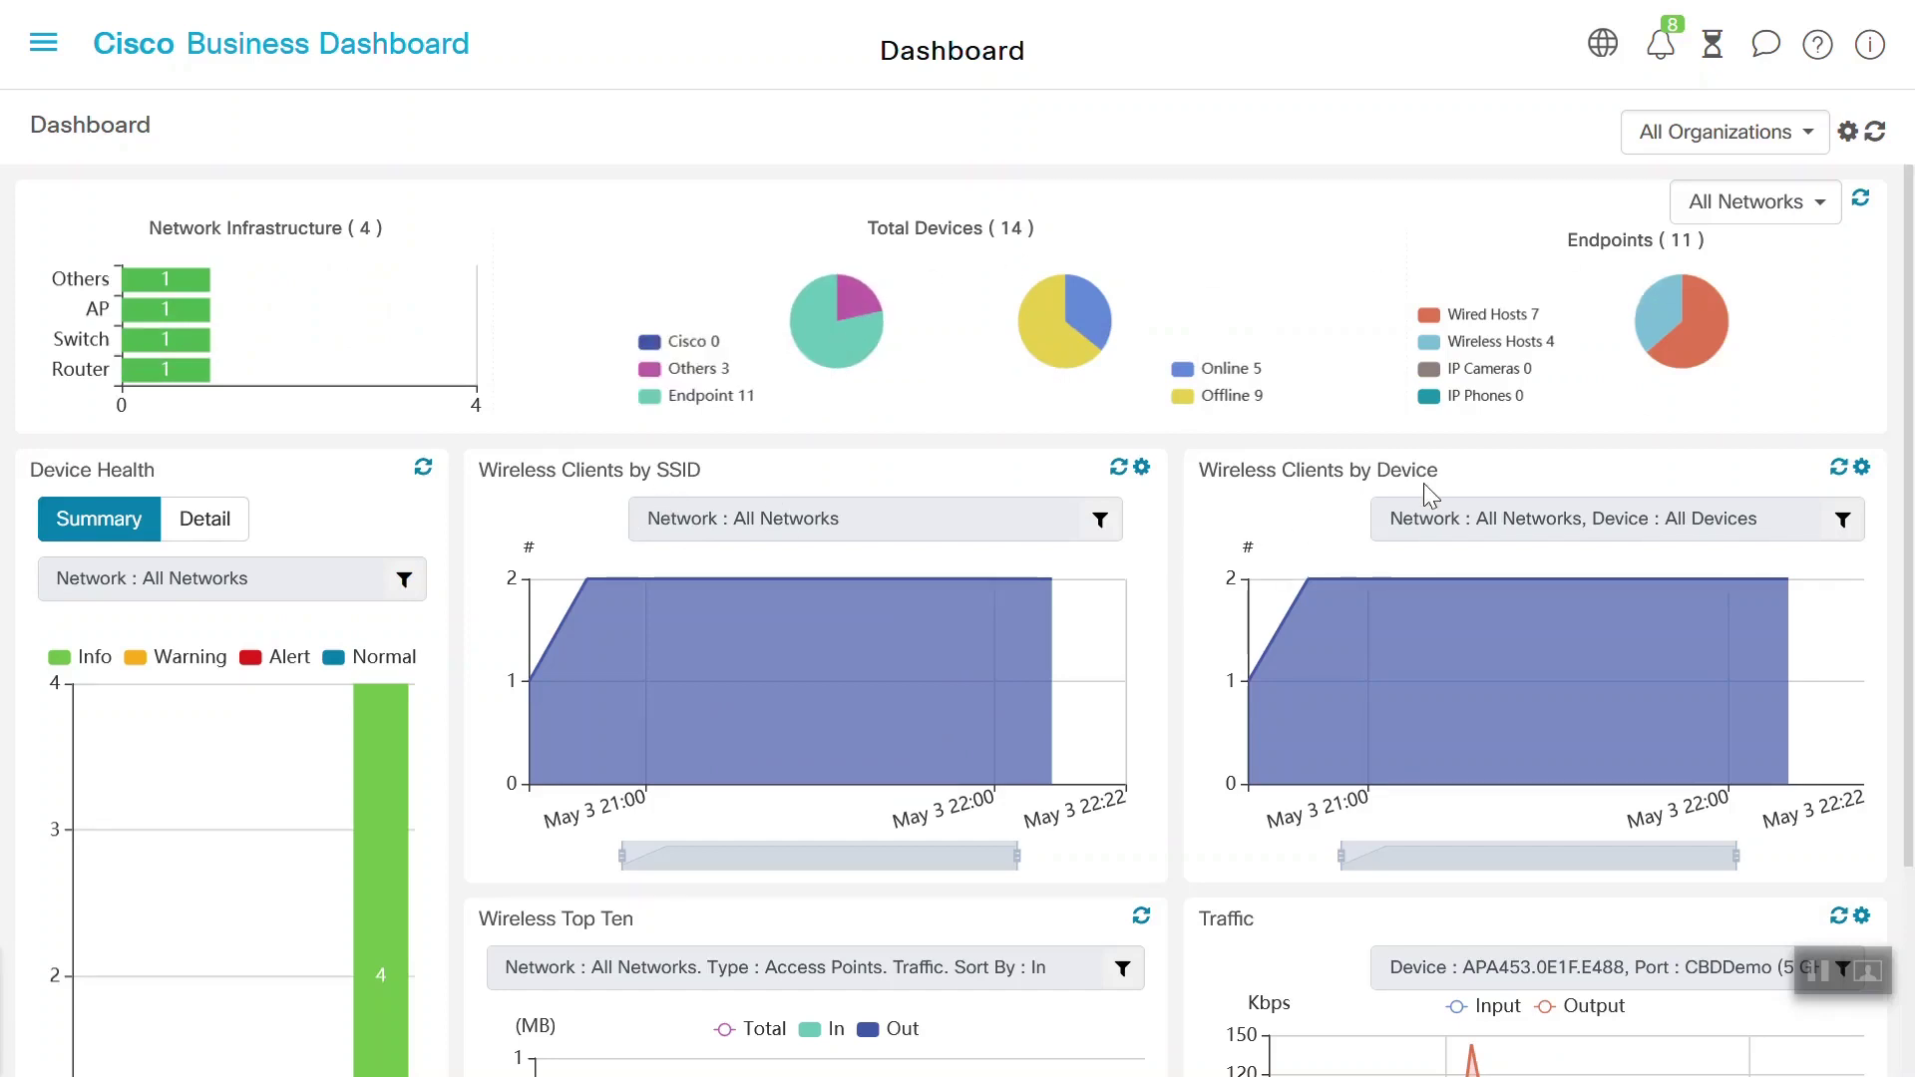
scroll(1422, 483, down, 3)
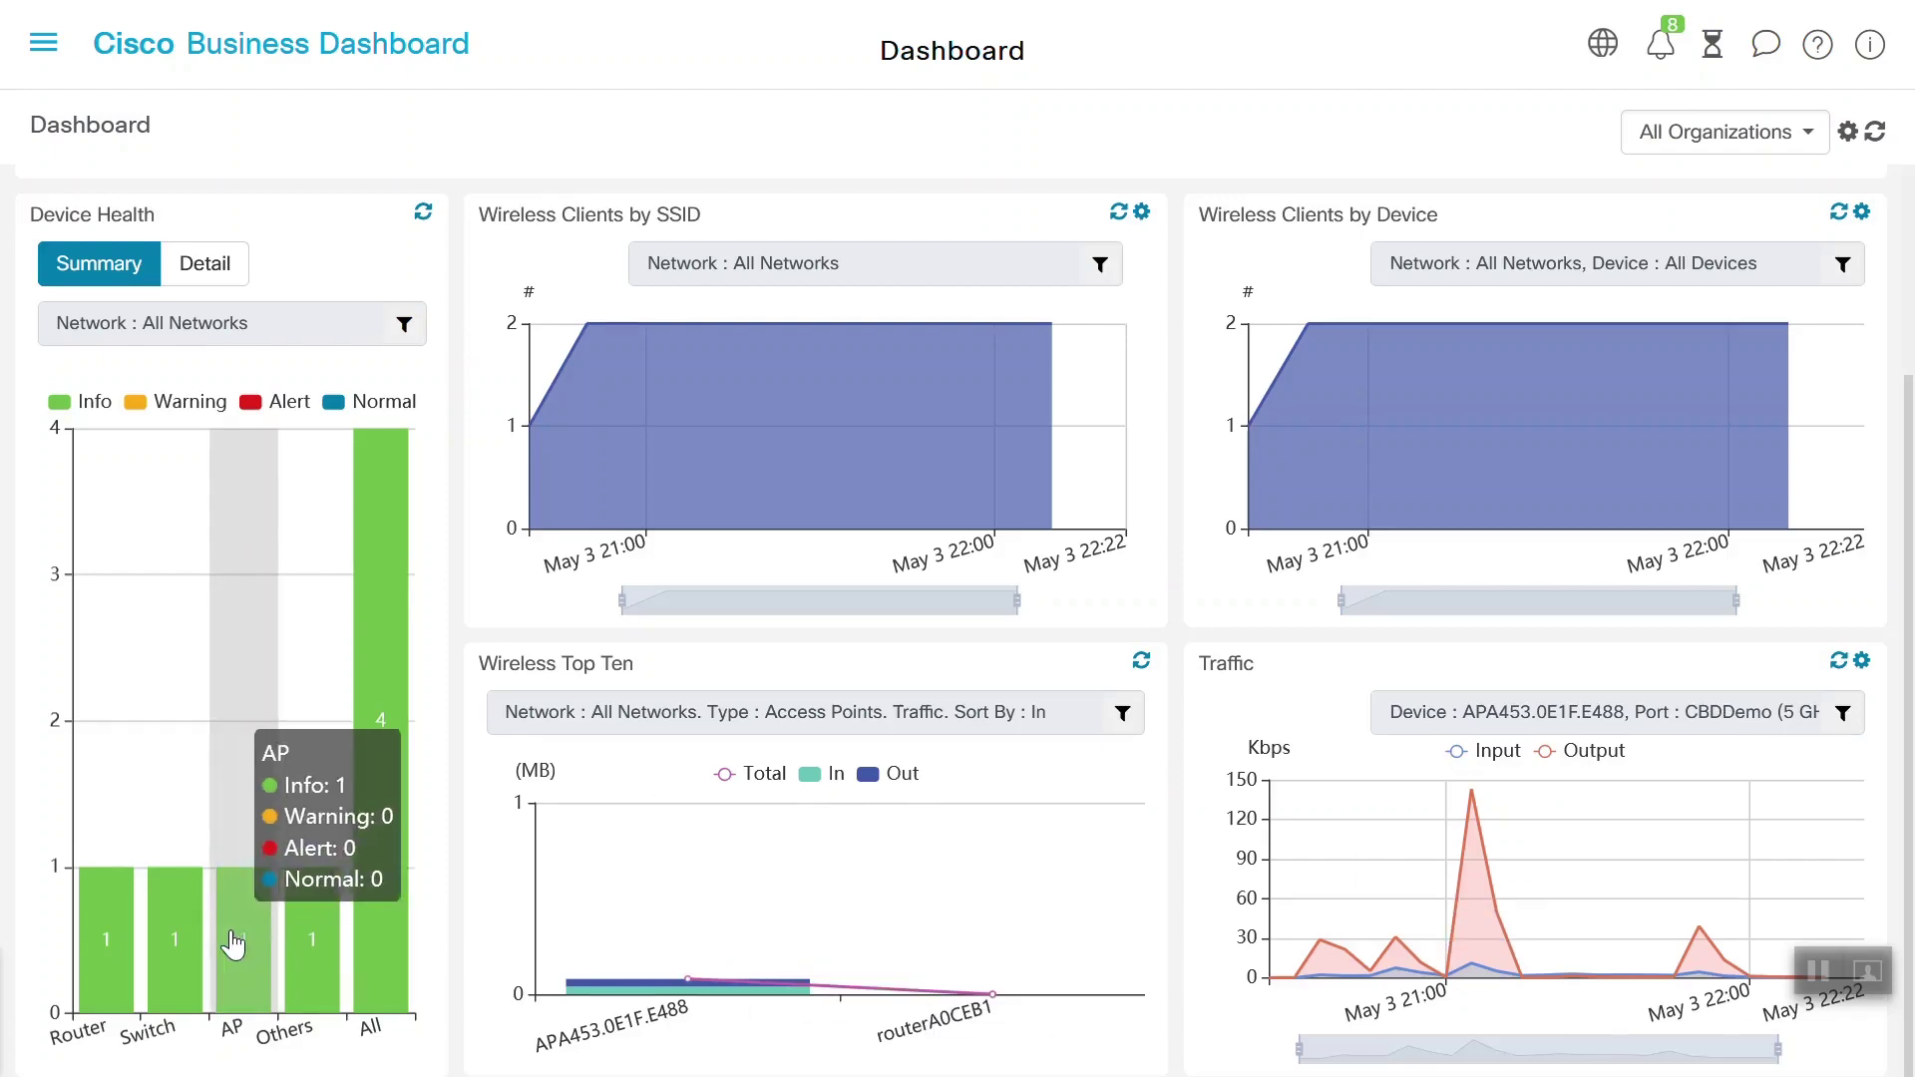
click(1869, 44)
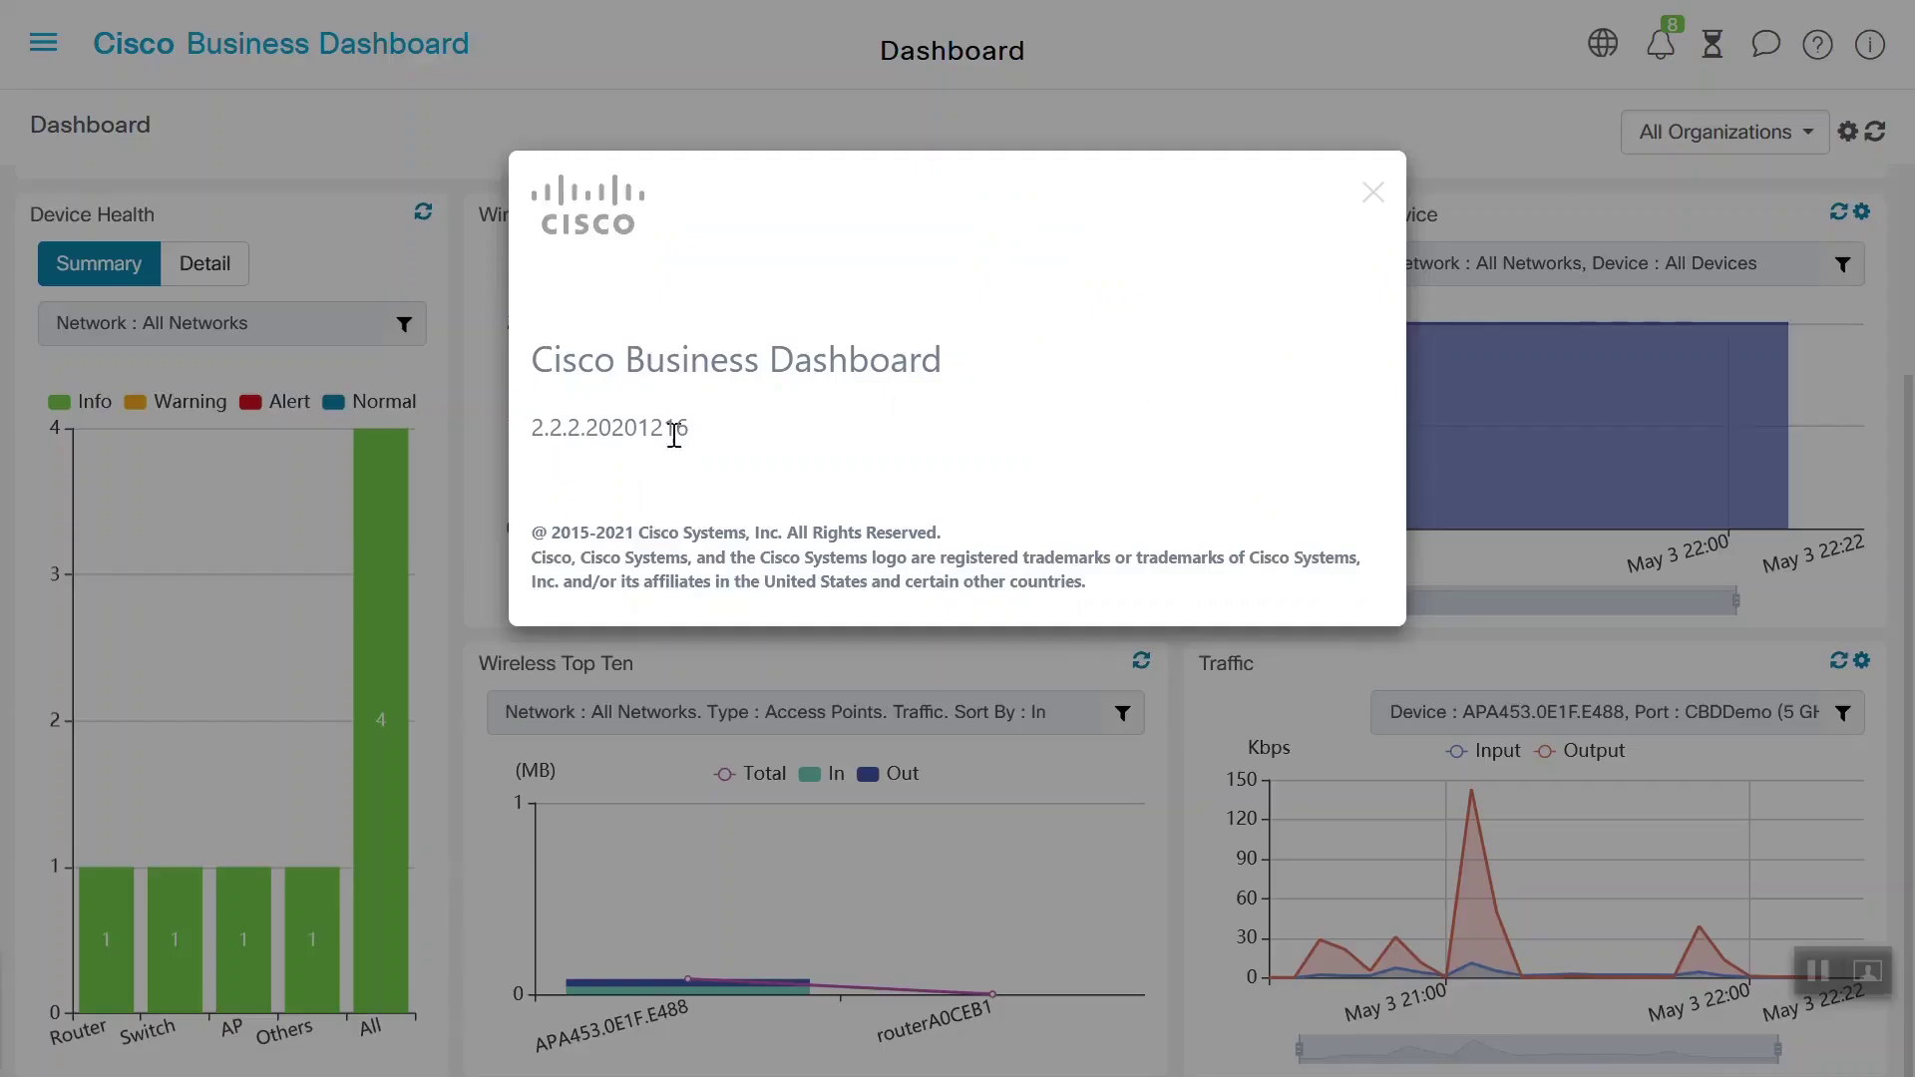
click(1372, 191)
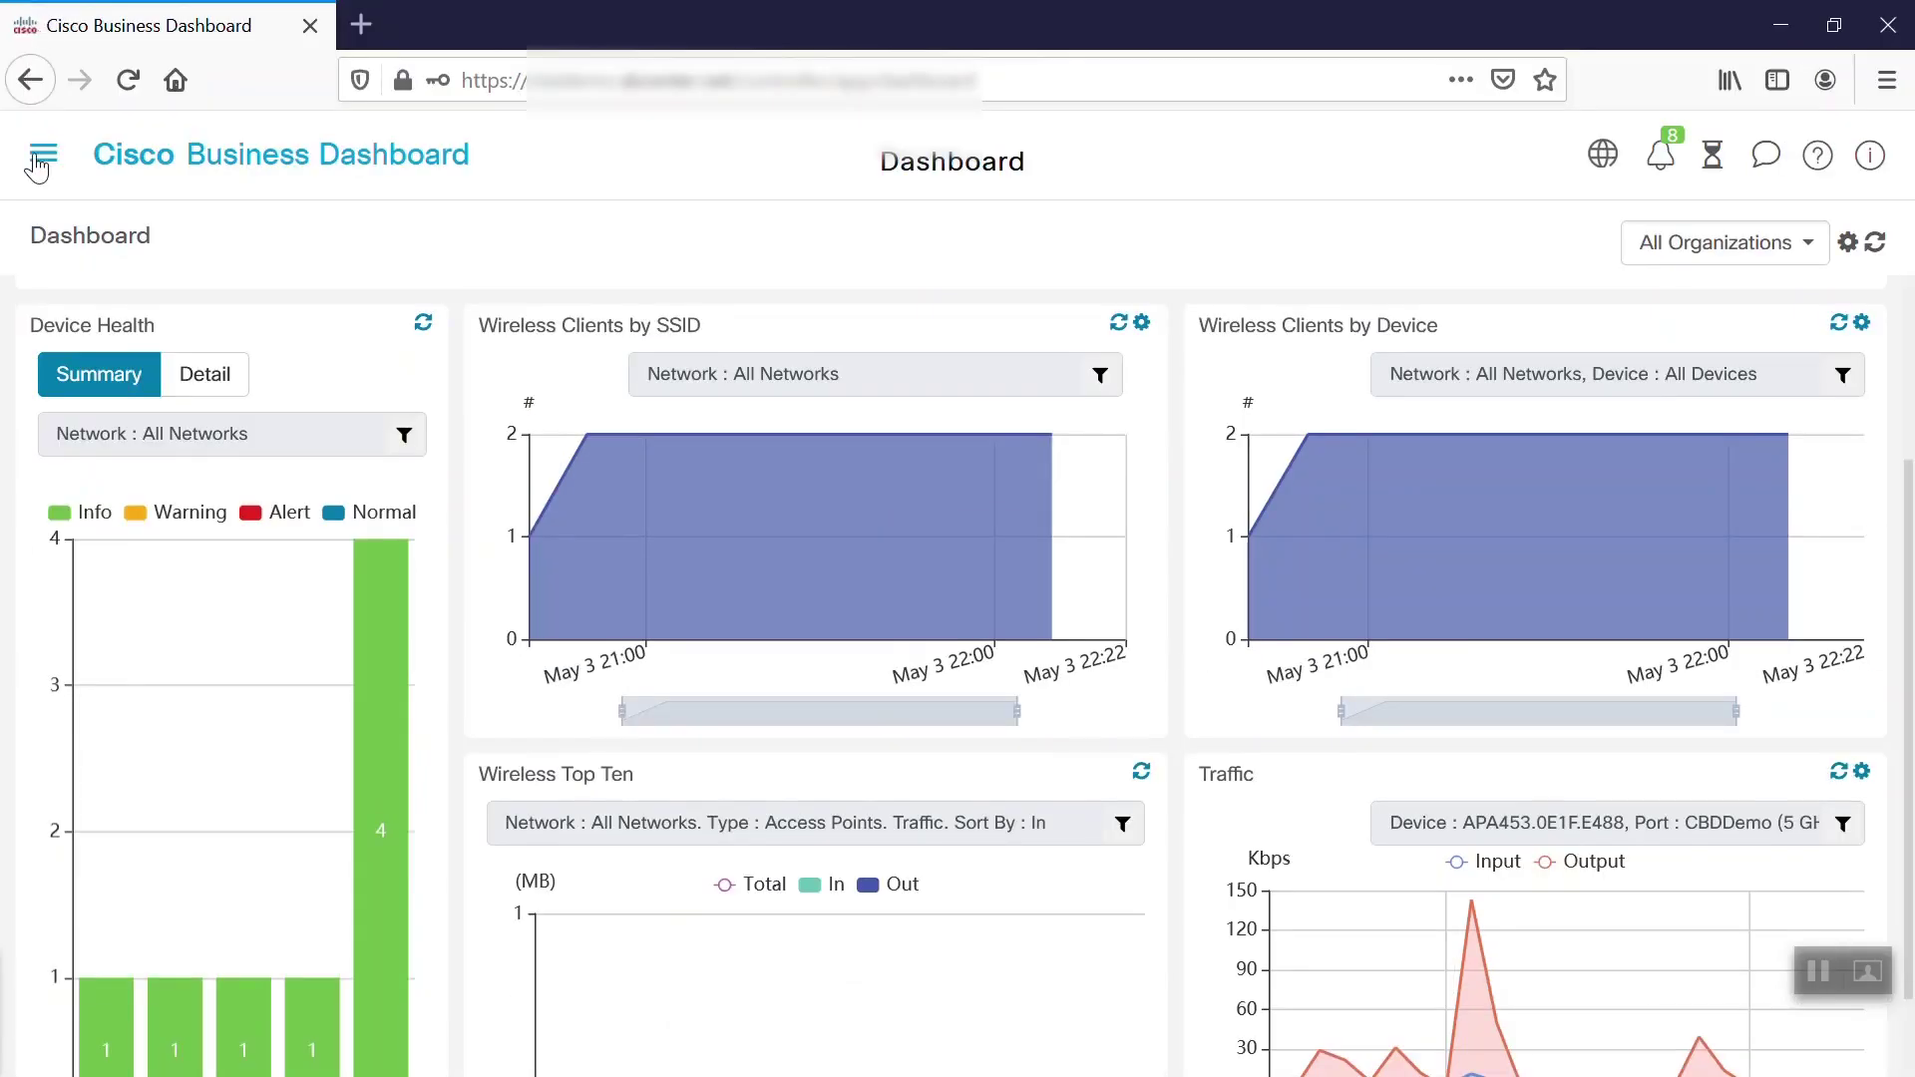
click(40, 160)
Open the Branch 1 topology from the Network list and show the APA453.0E1F.E488 and Lab device details
click(141, 355)
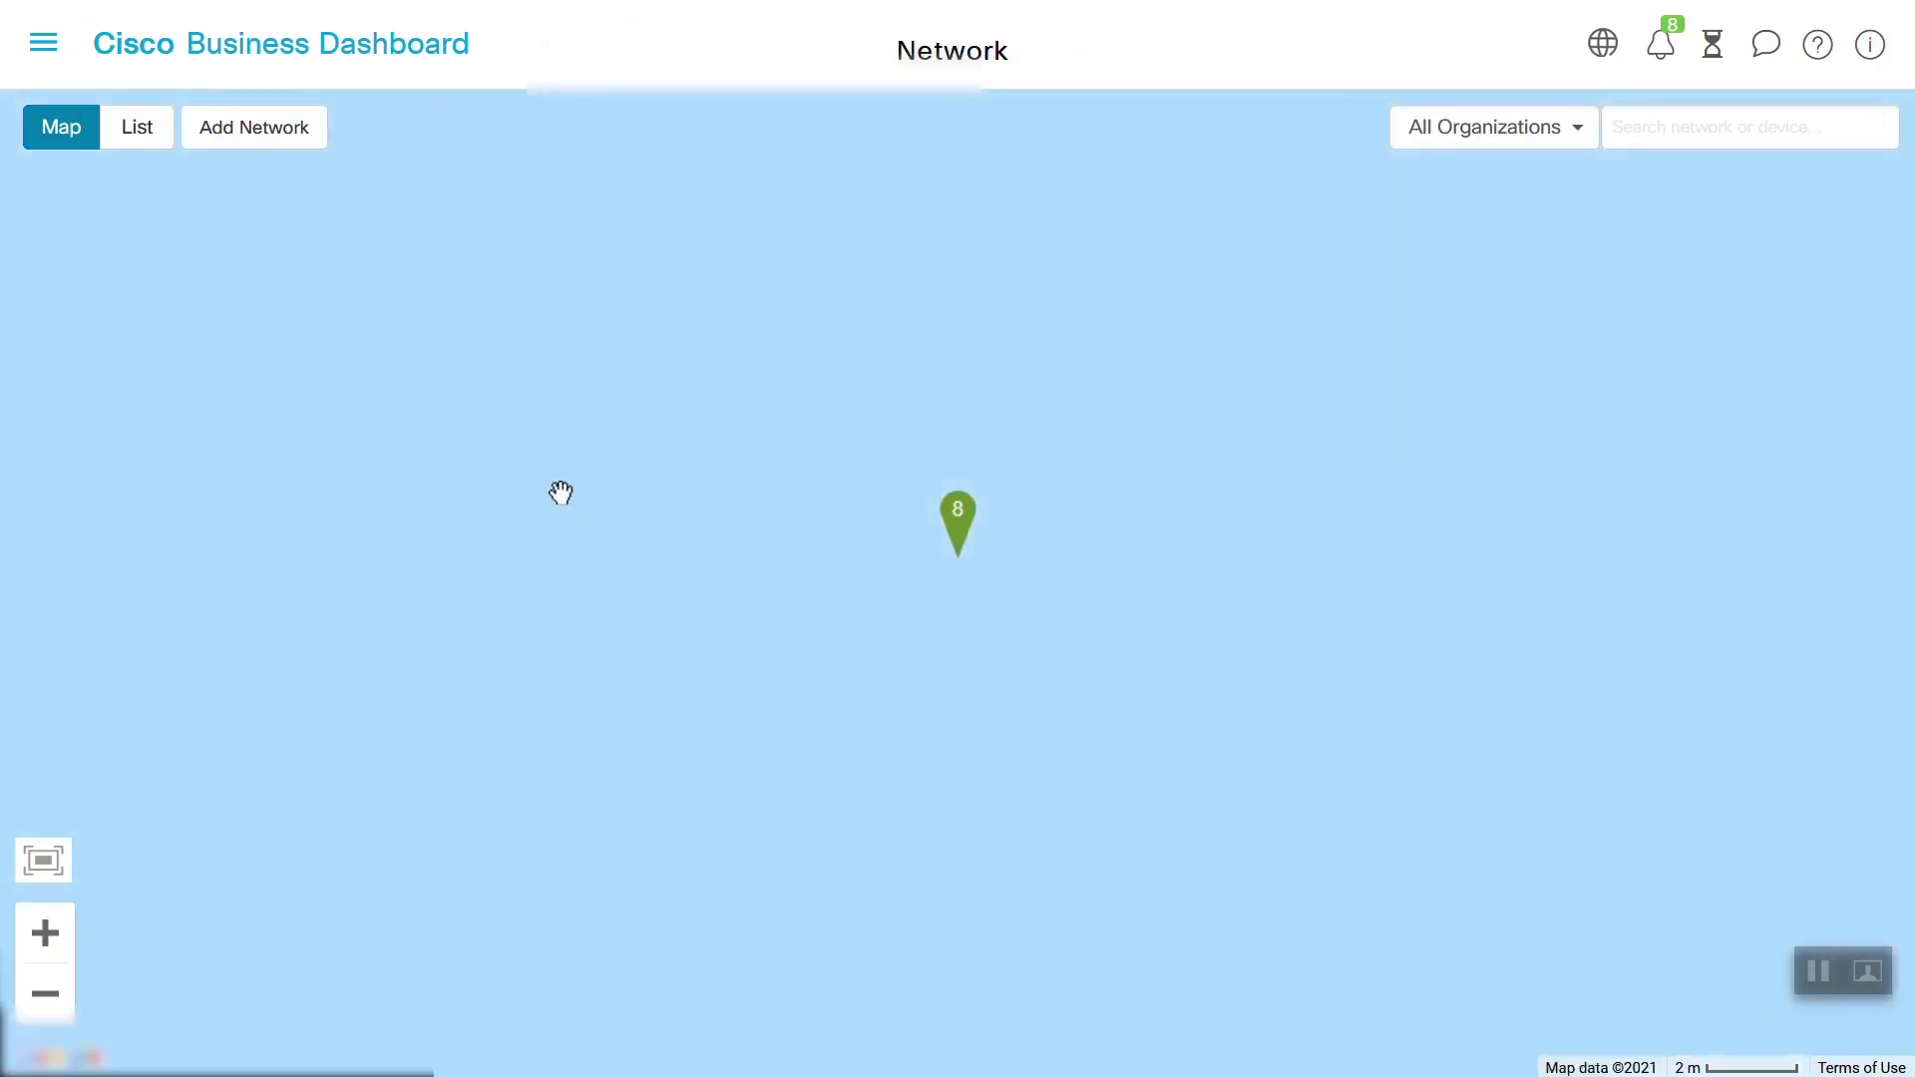
click(137, 127)
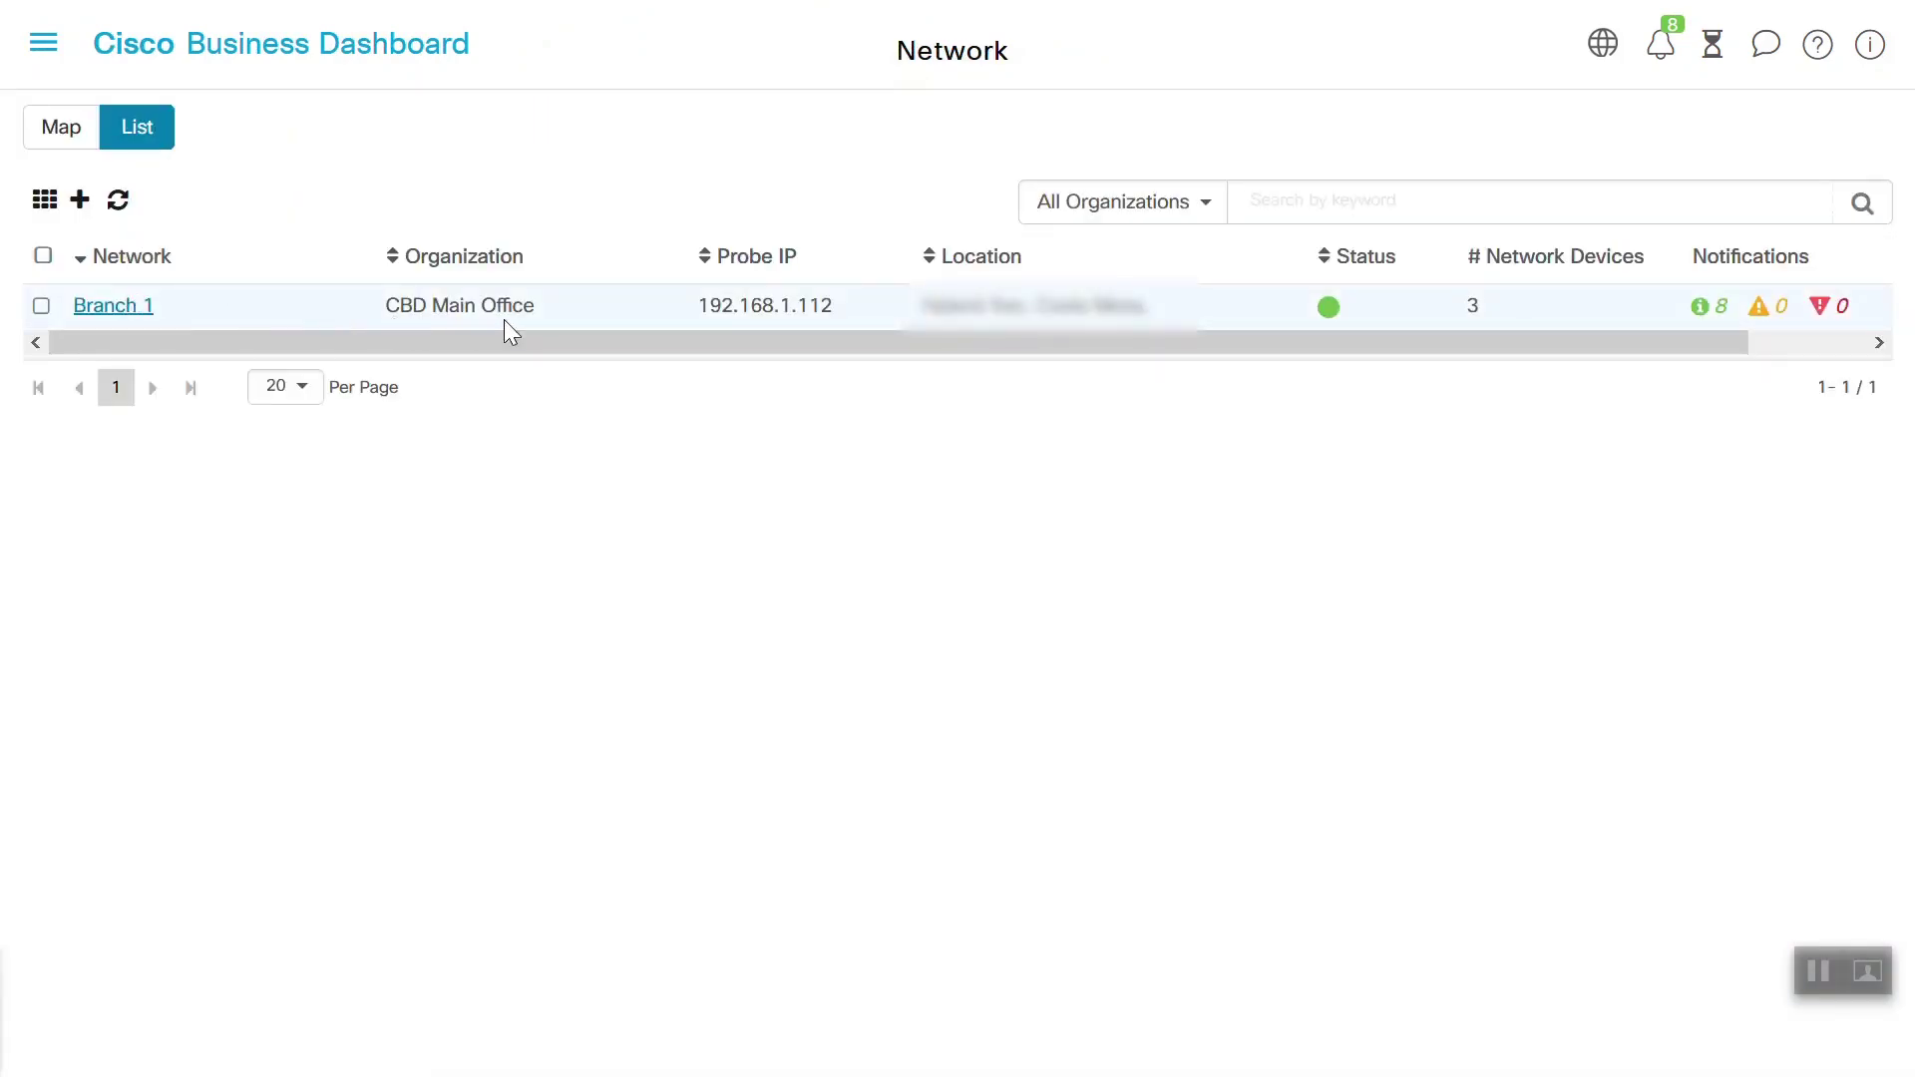
click(128, 309)
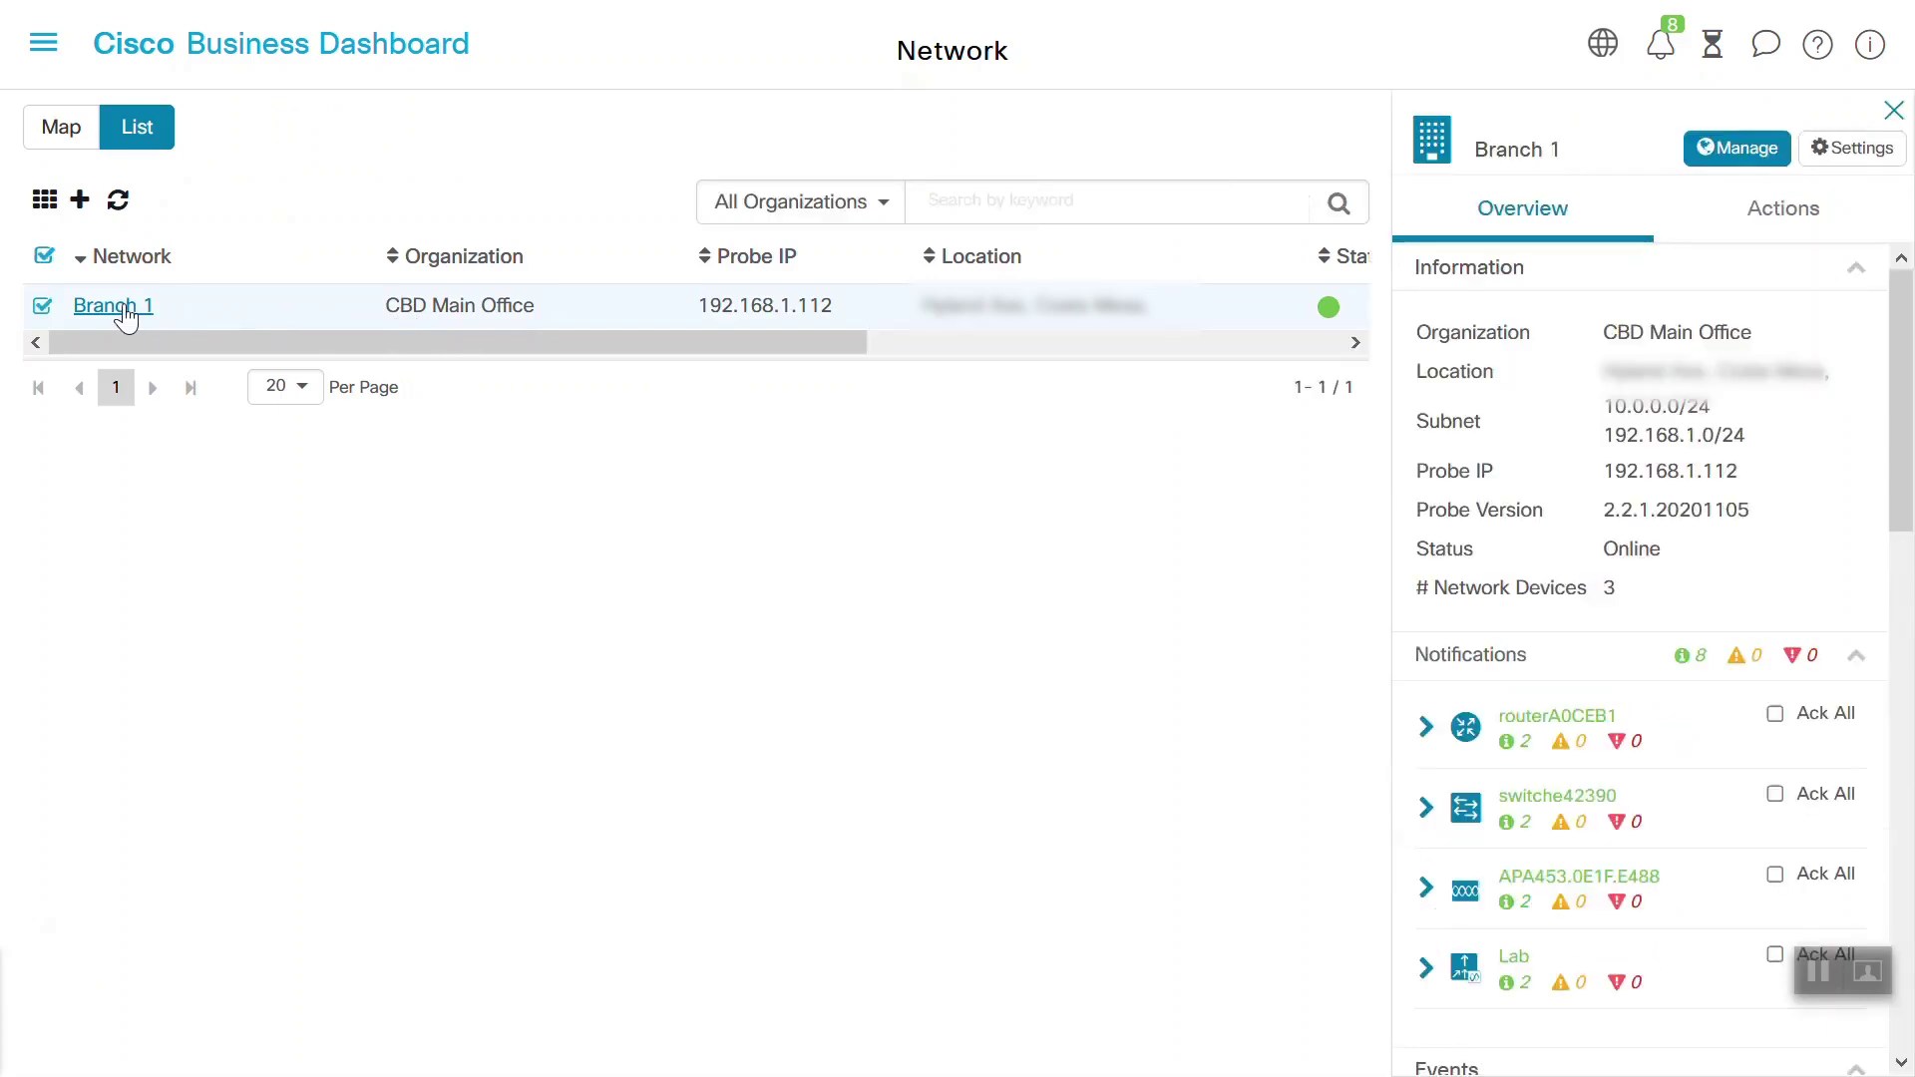
click(126, 309)
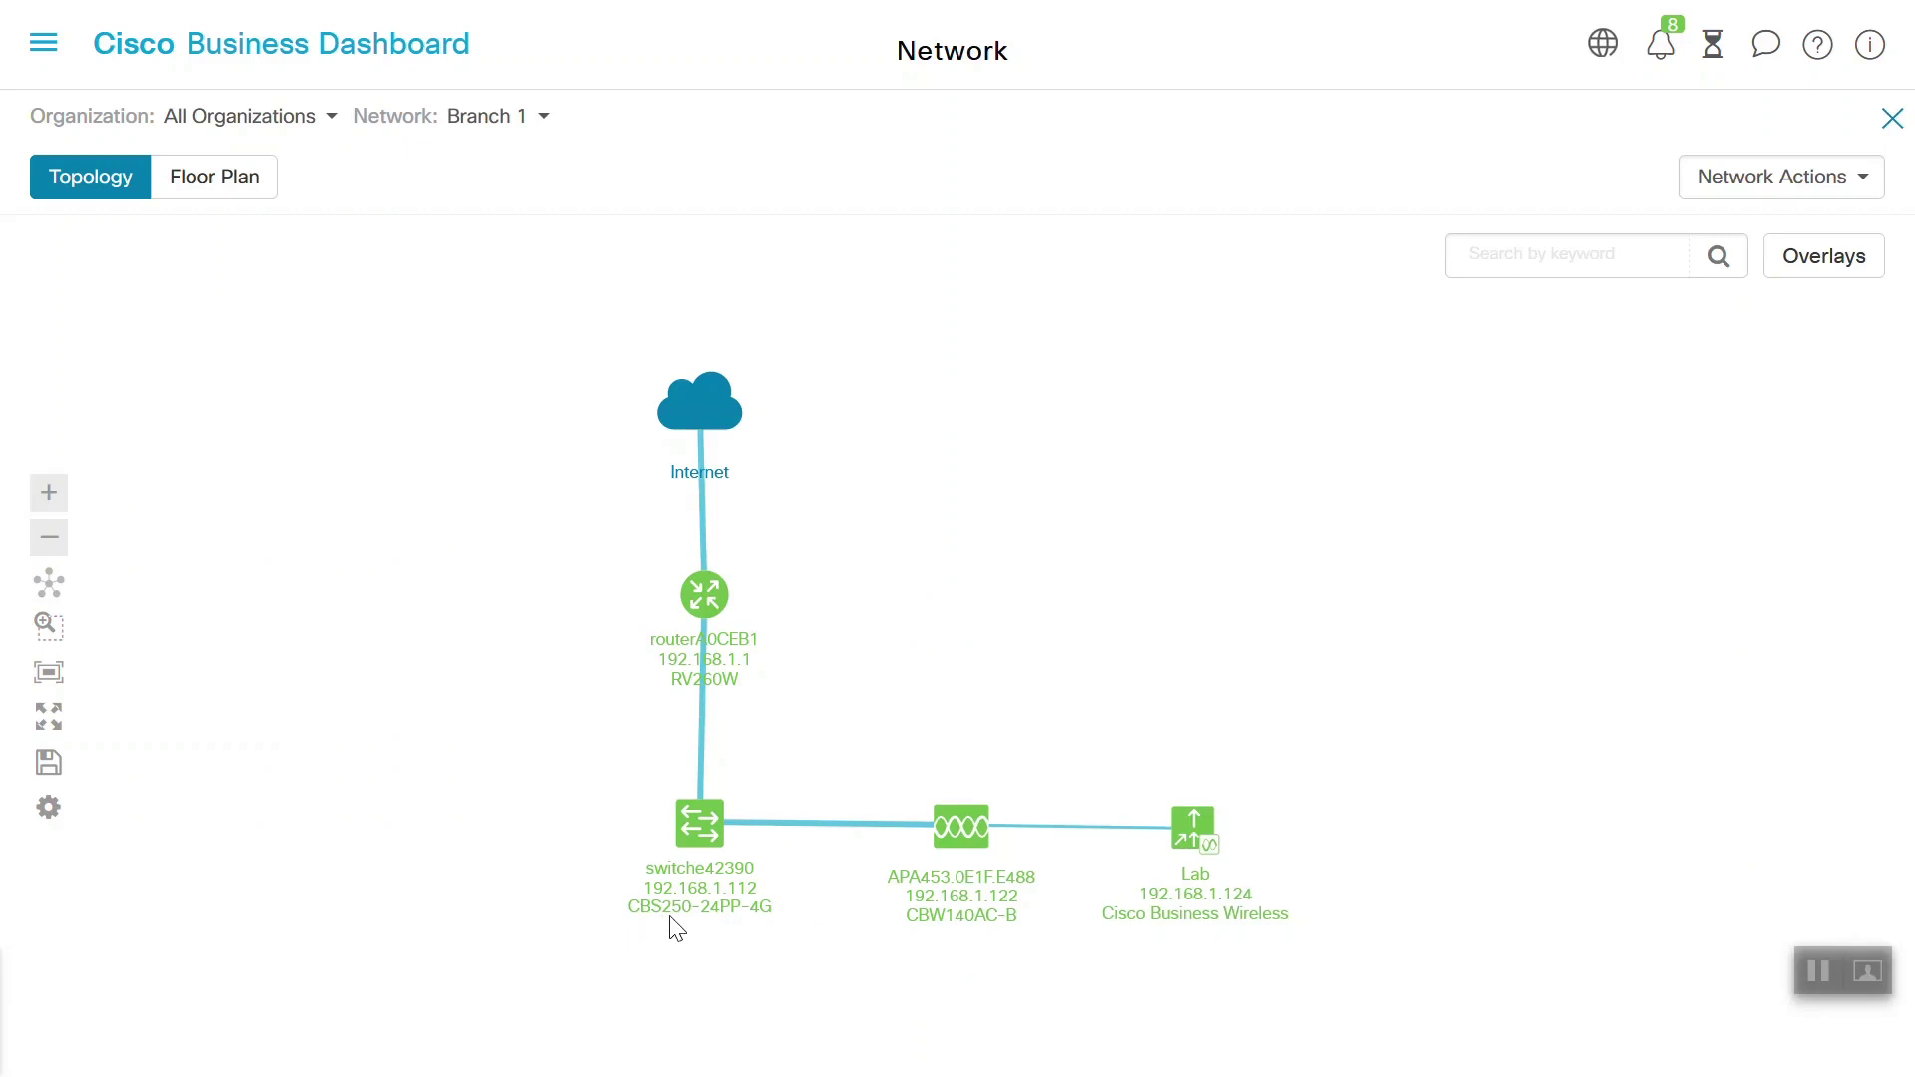
click(953, 830)
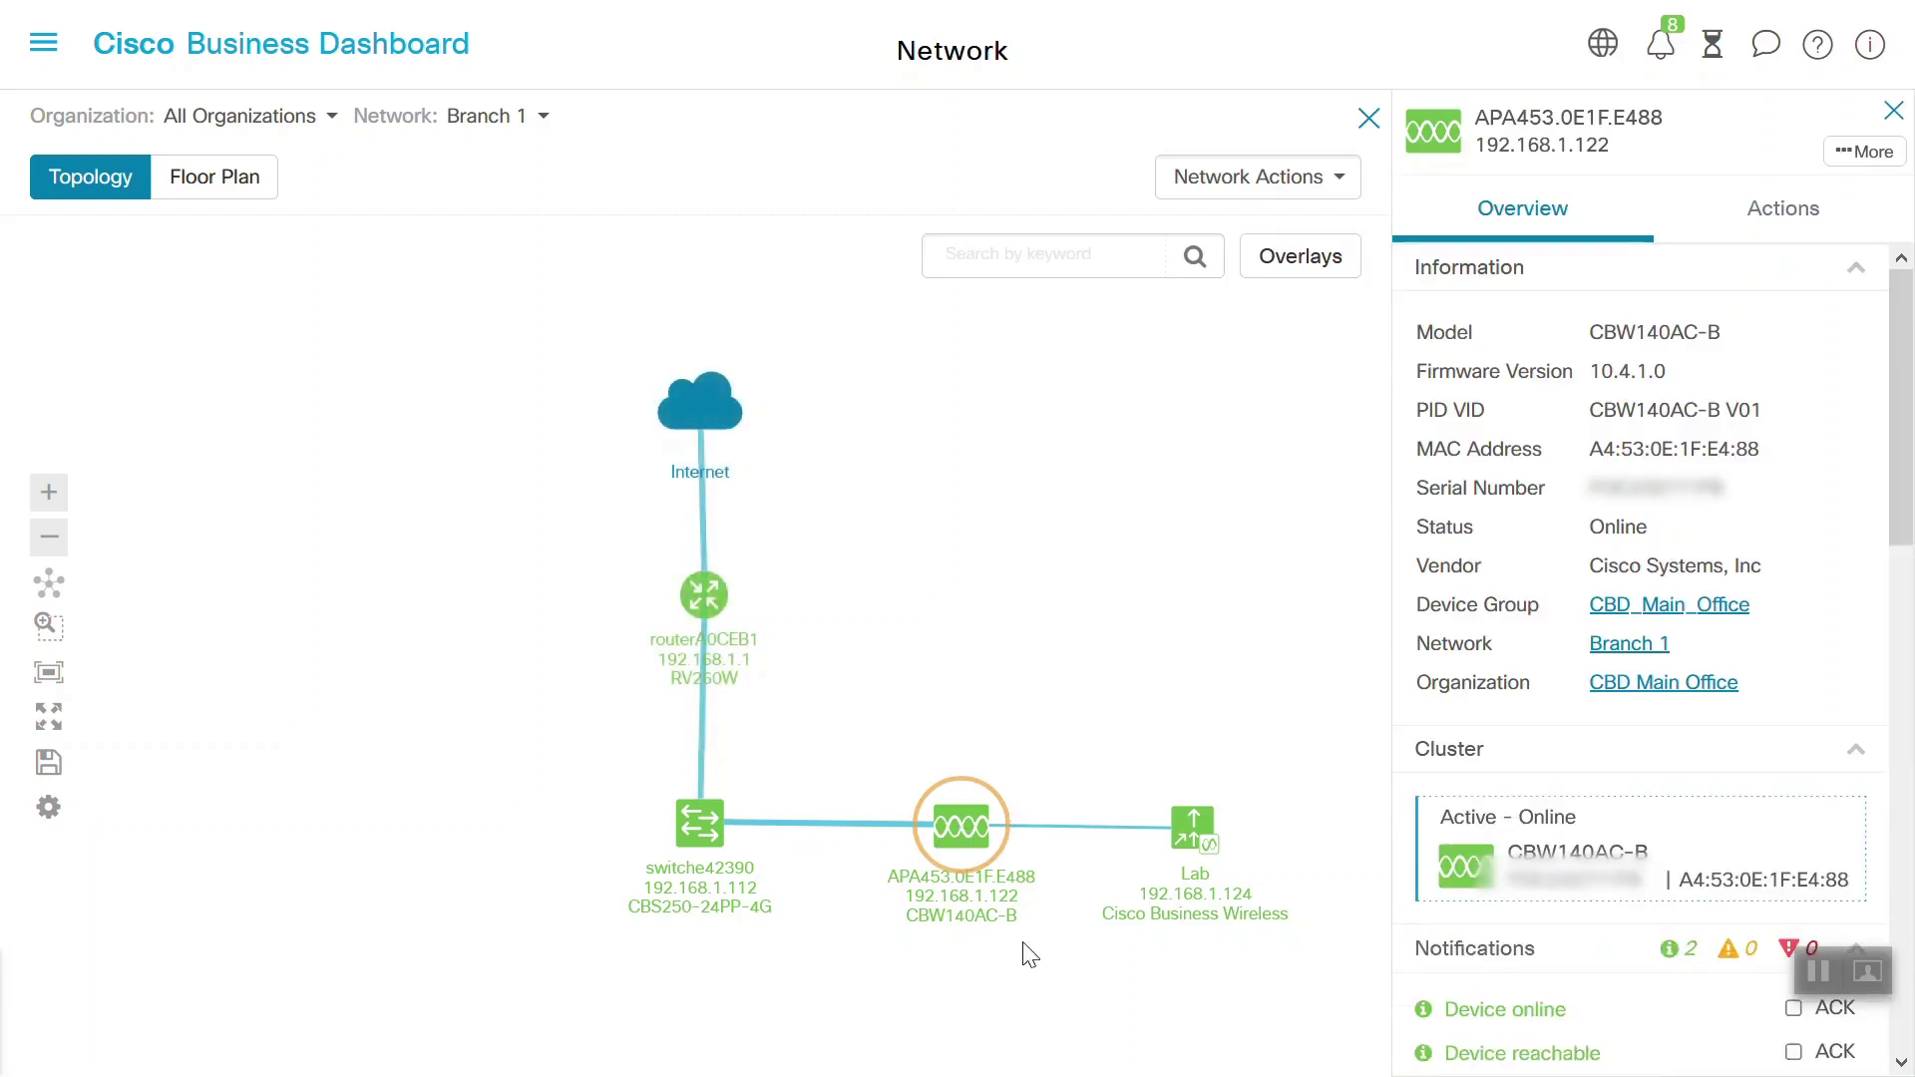
click(1196, 838)
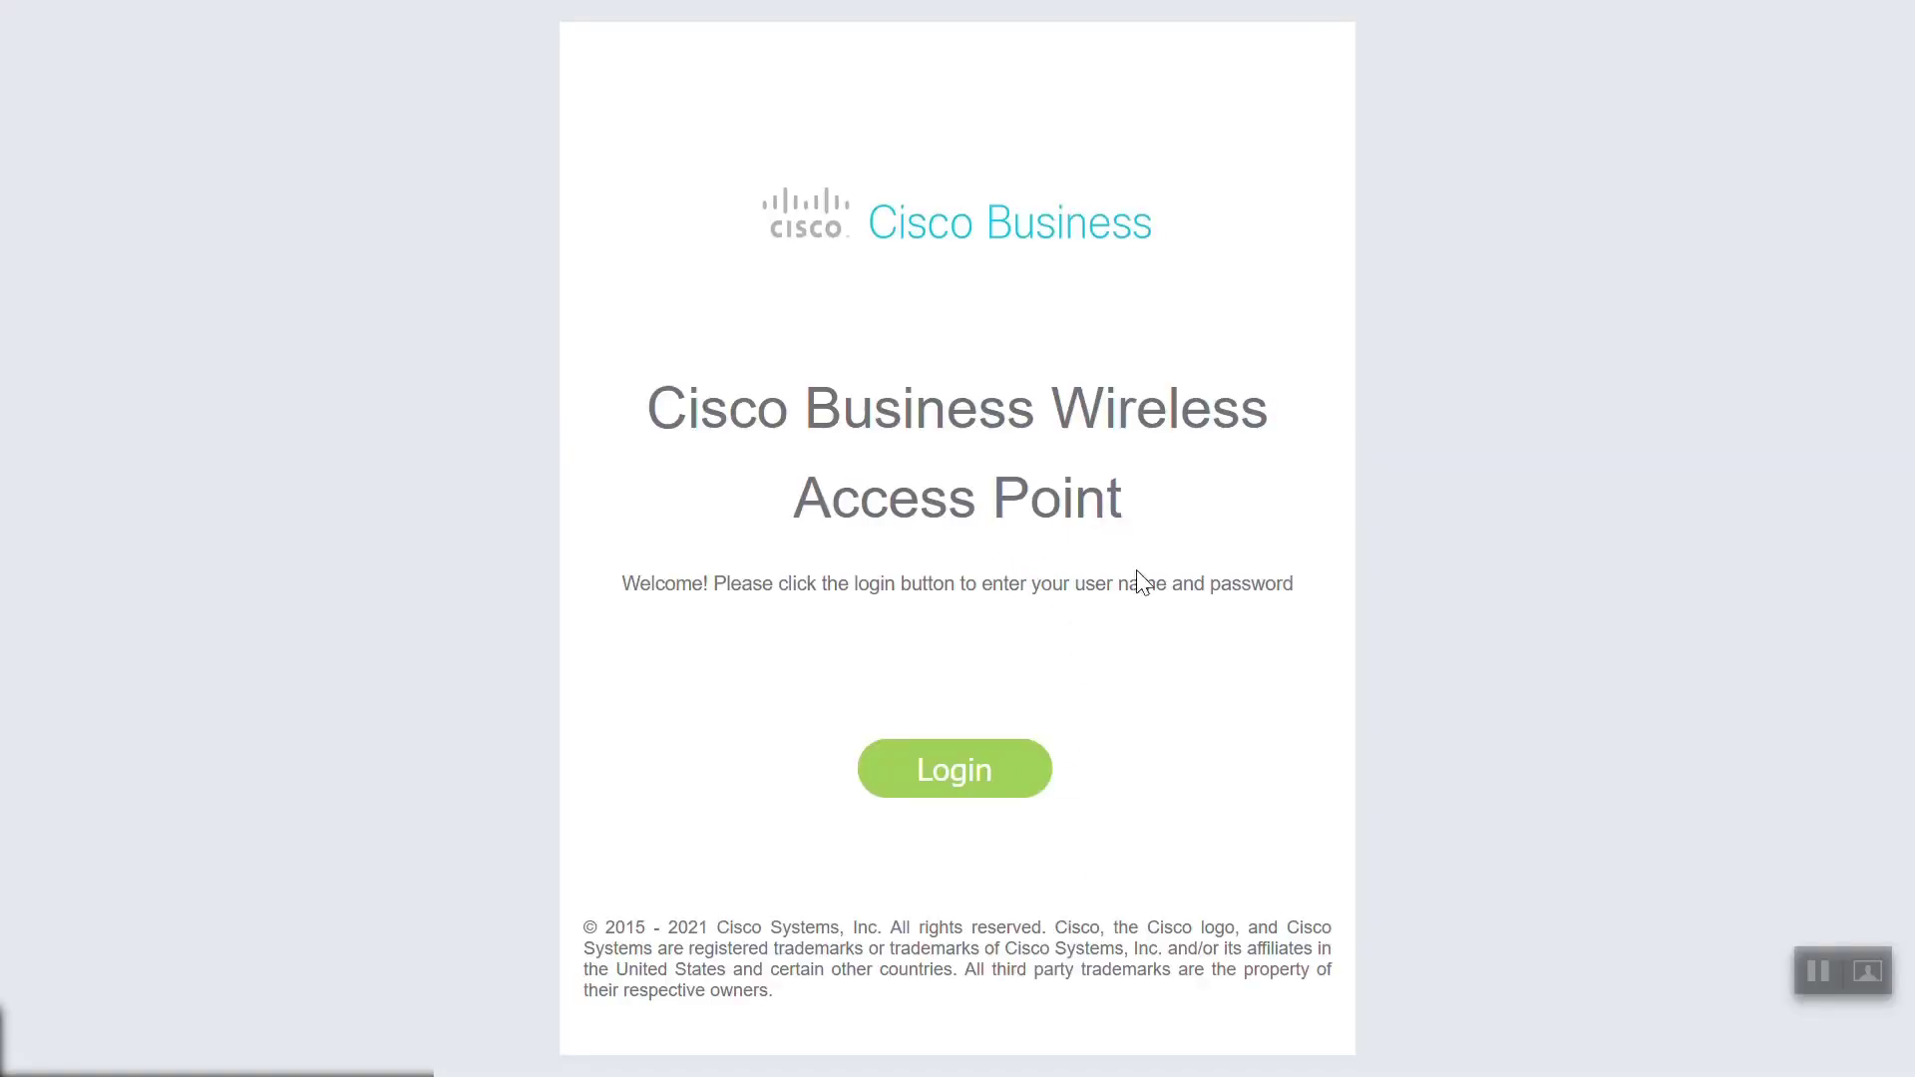
Log in to the access point web UI with the admin user name and its password
click(987, 782)
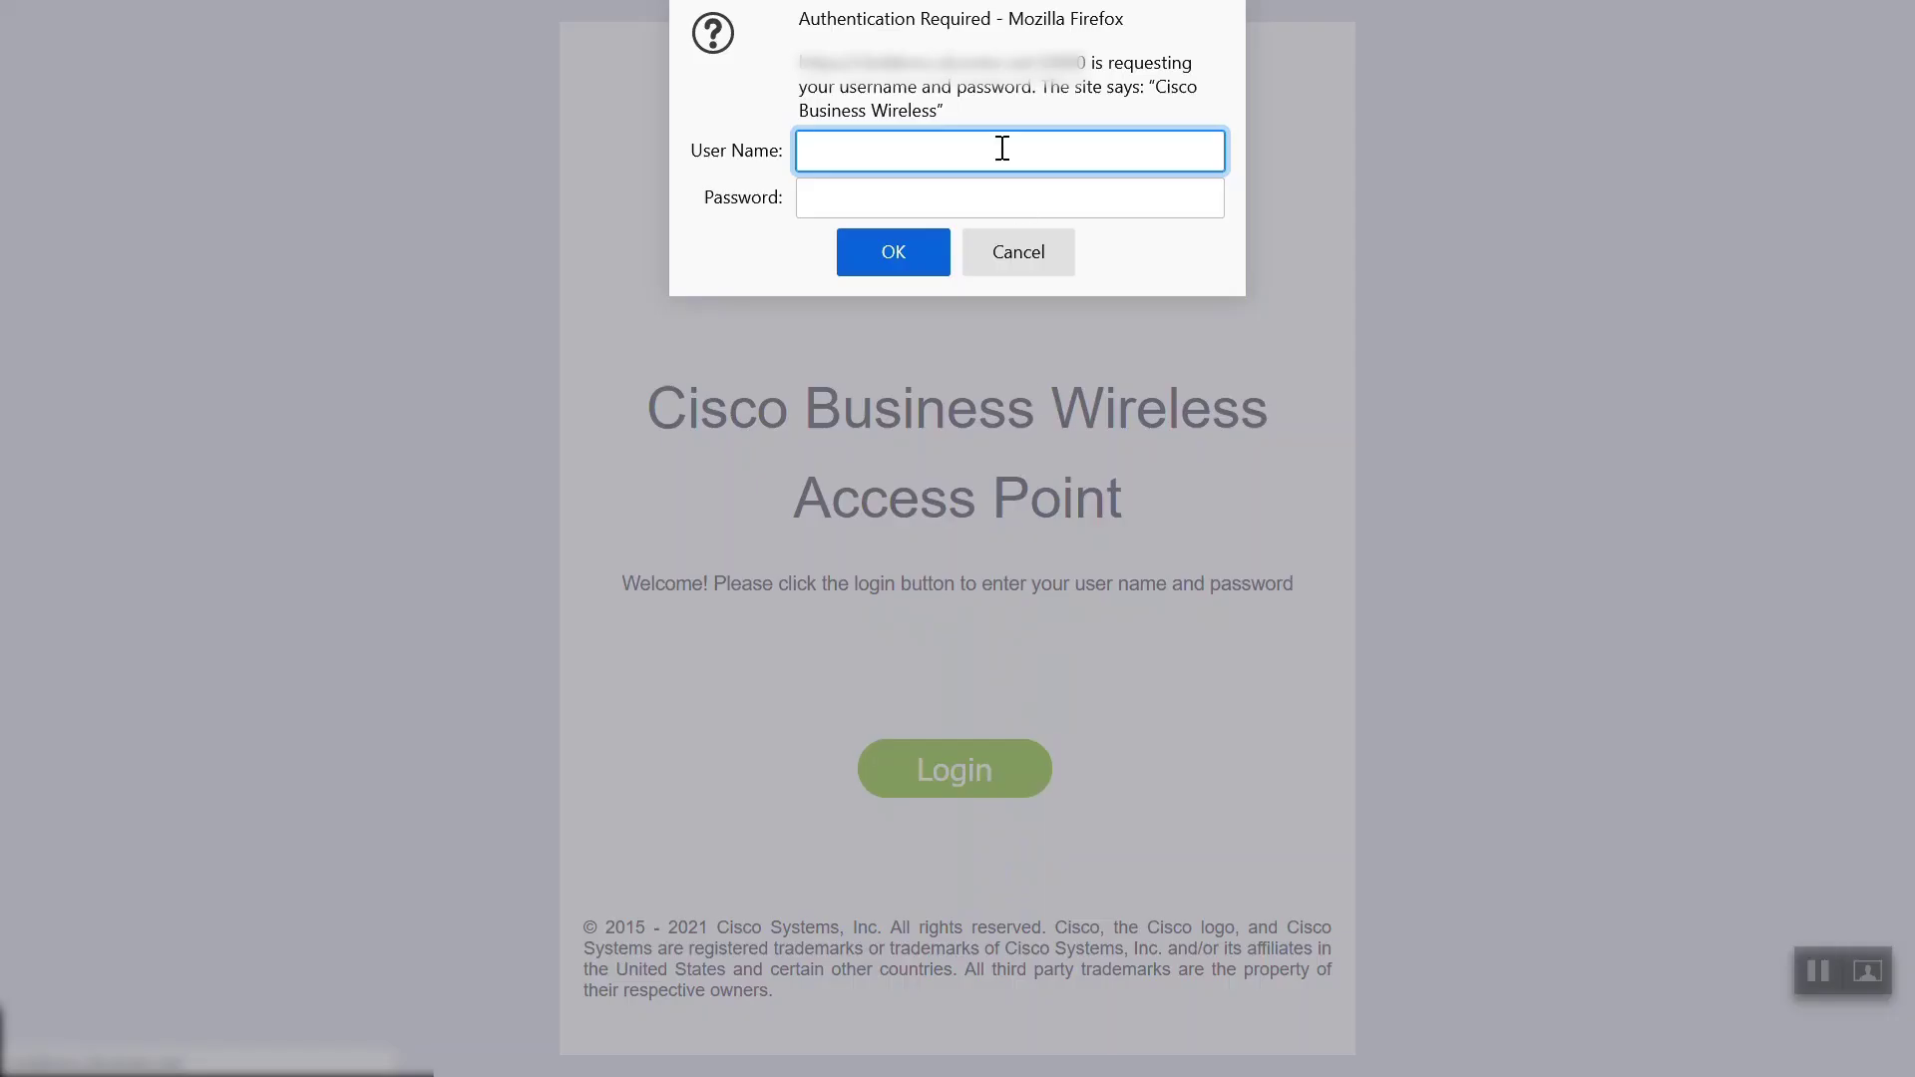
text(admin)
key(Tab)
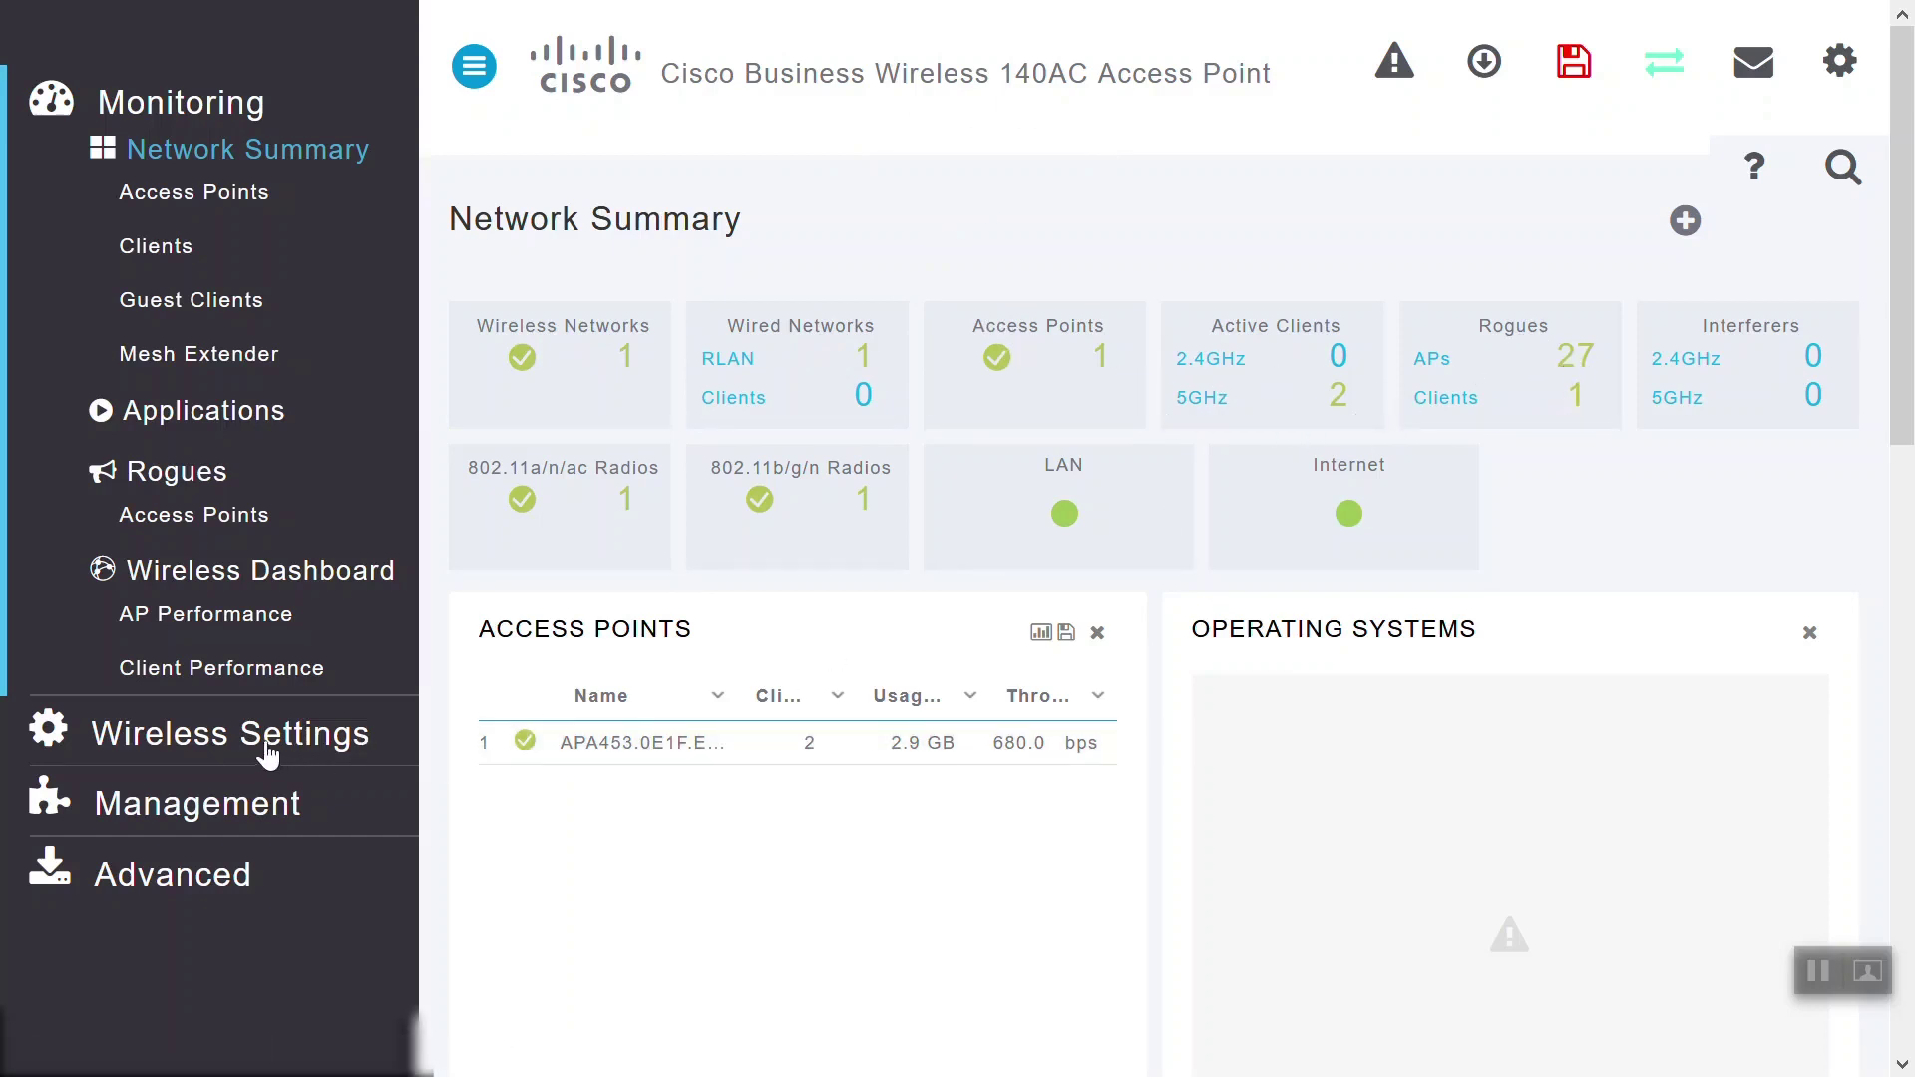
Review the Management access settings and the installed software version
click(201, 803)
click(254, 315)
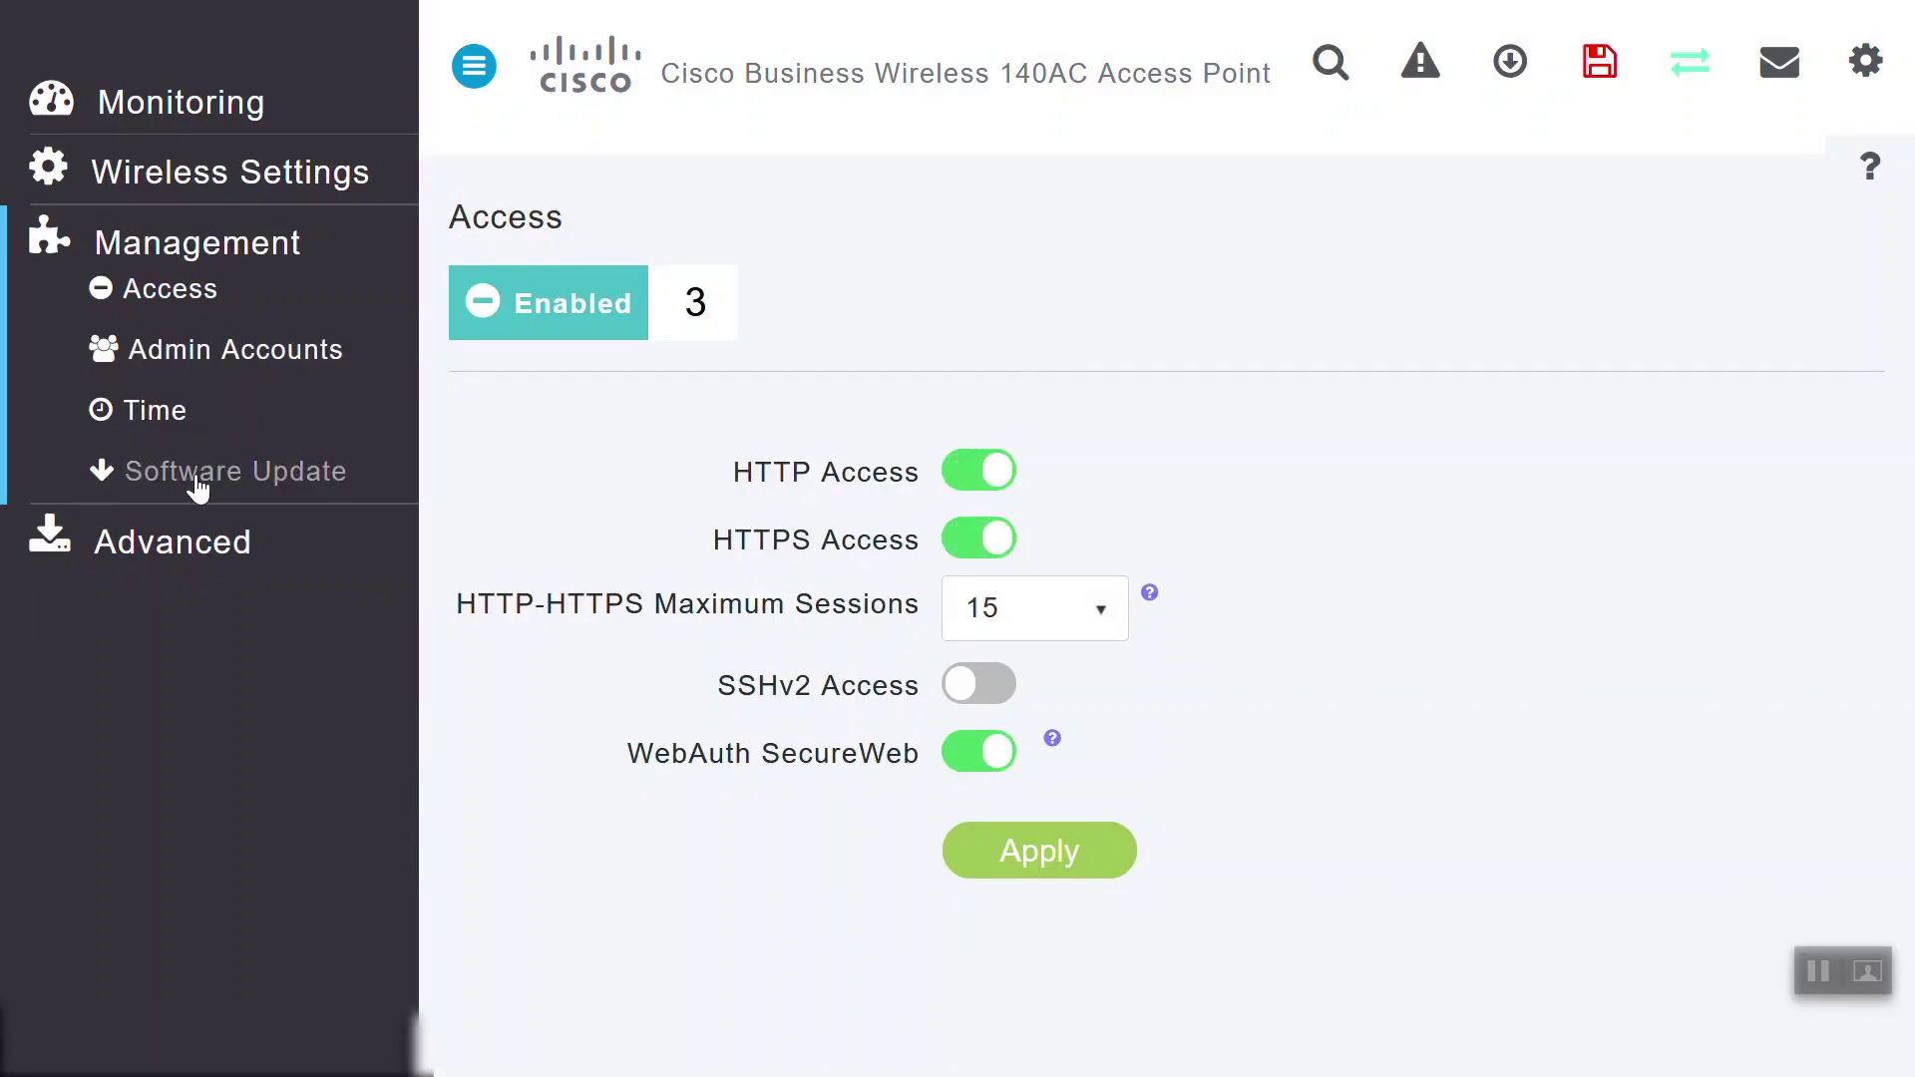
click(198, 484)
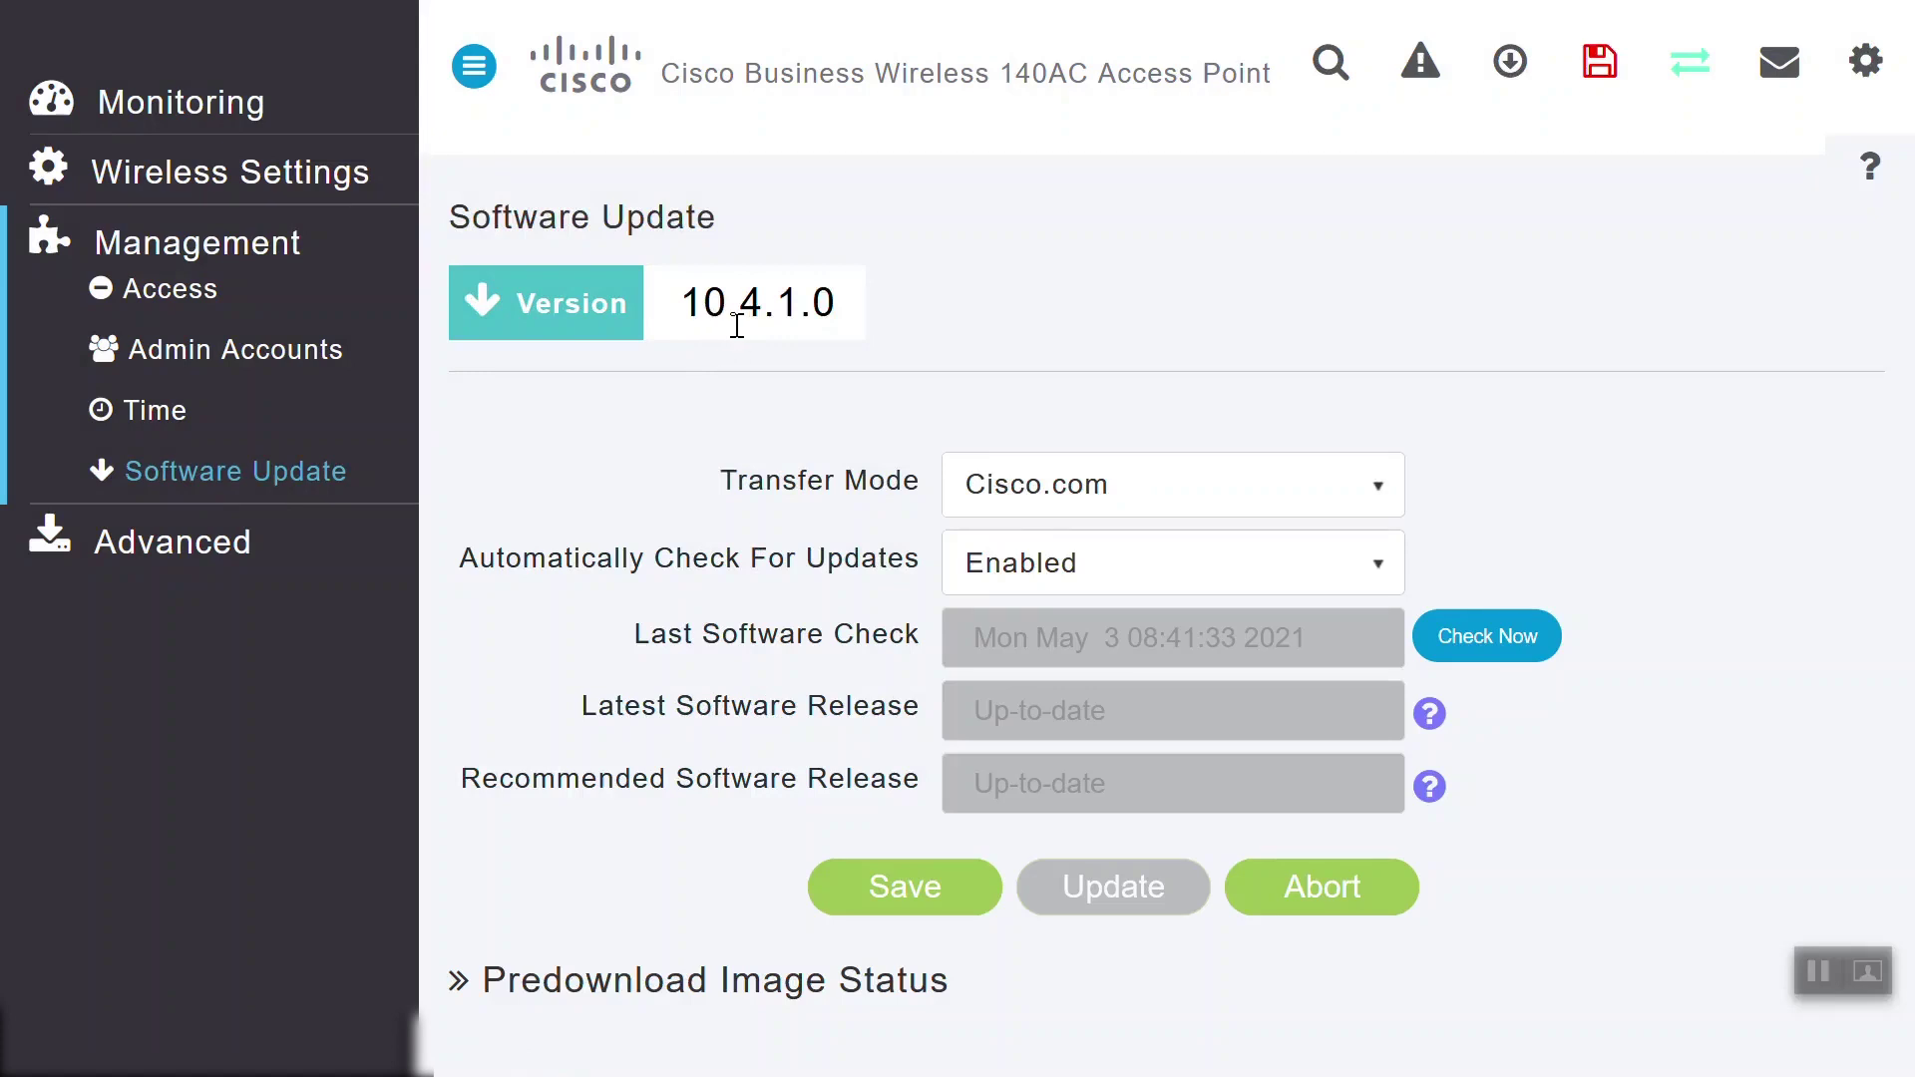
Show the Advanced > SNMP page down to its trap receivers and V3 users
click(183, 545)
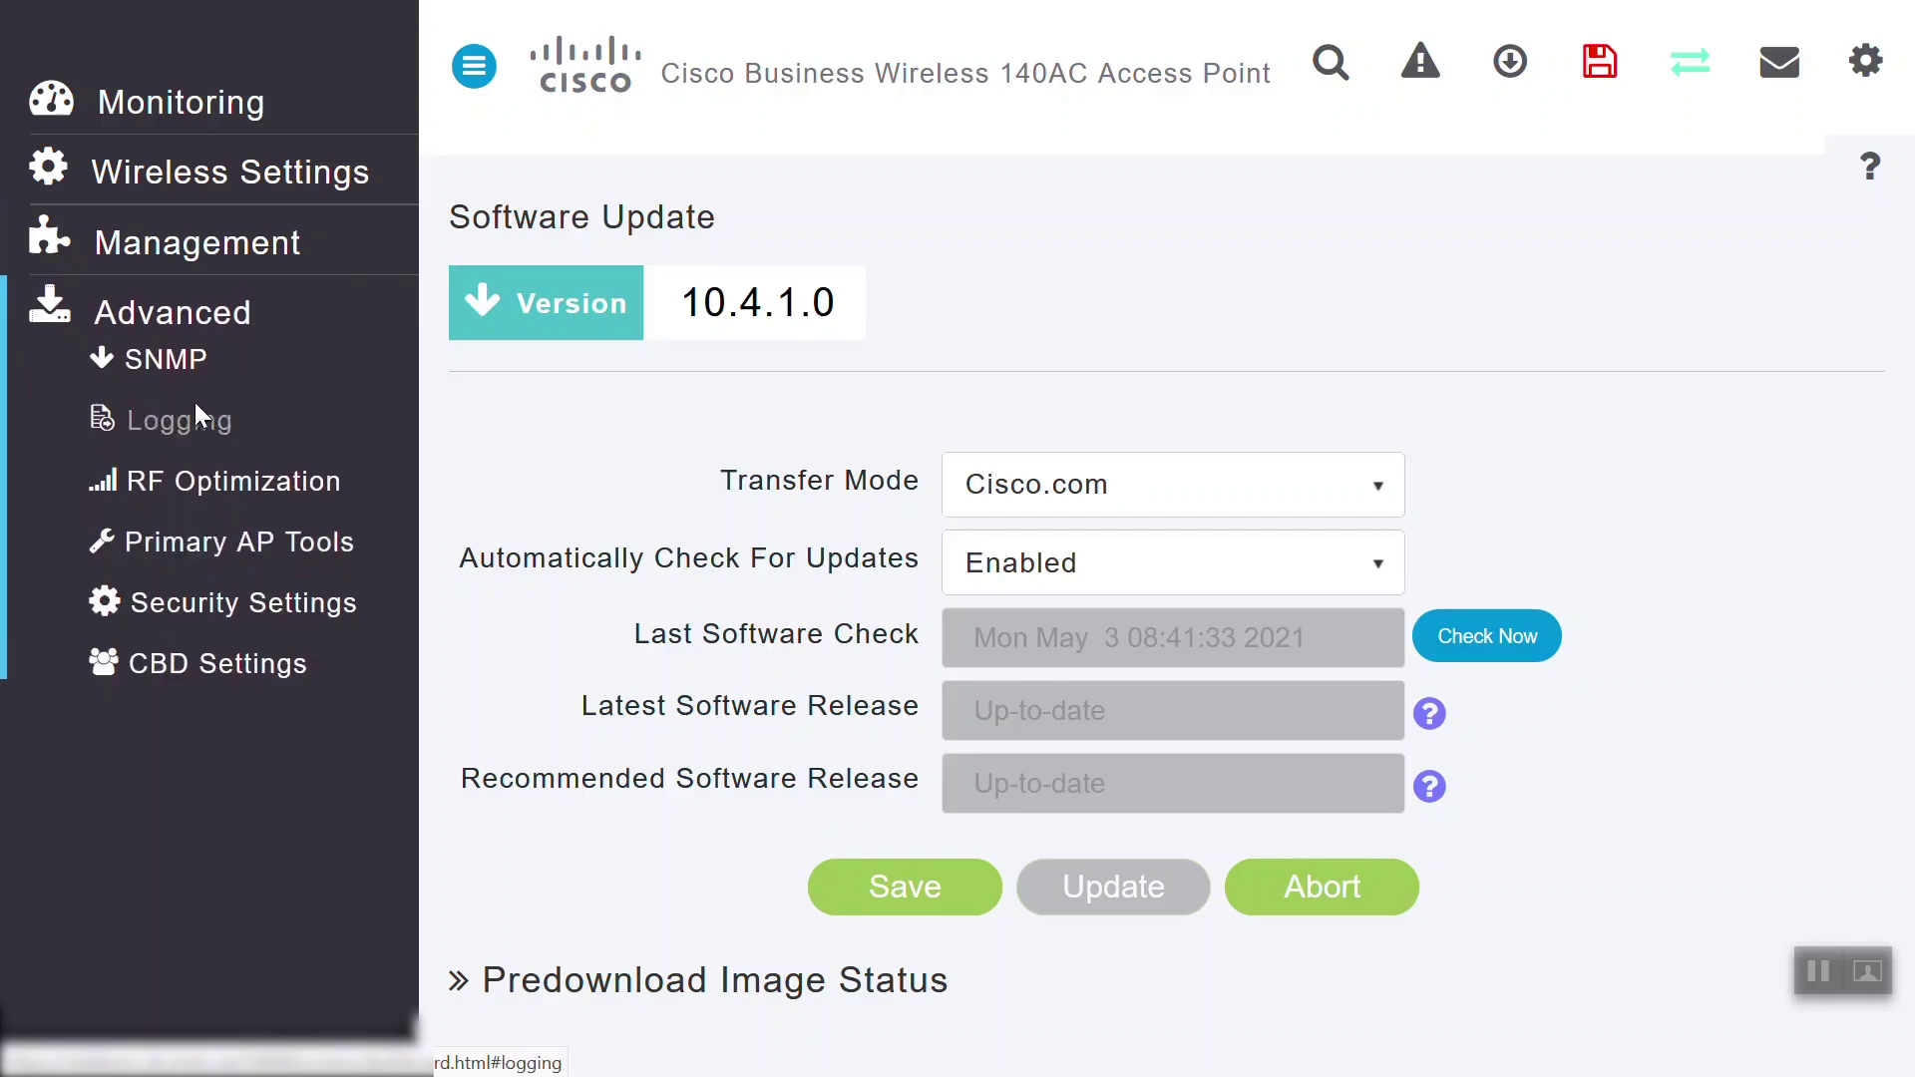
click(181, 359)
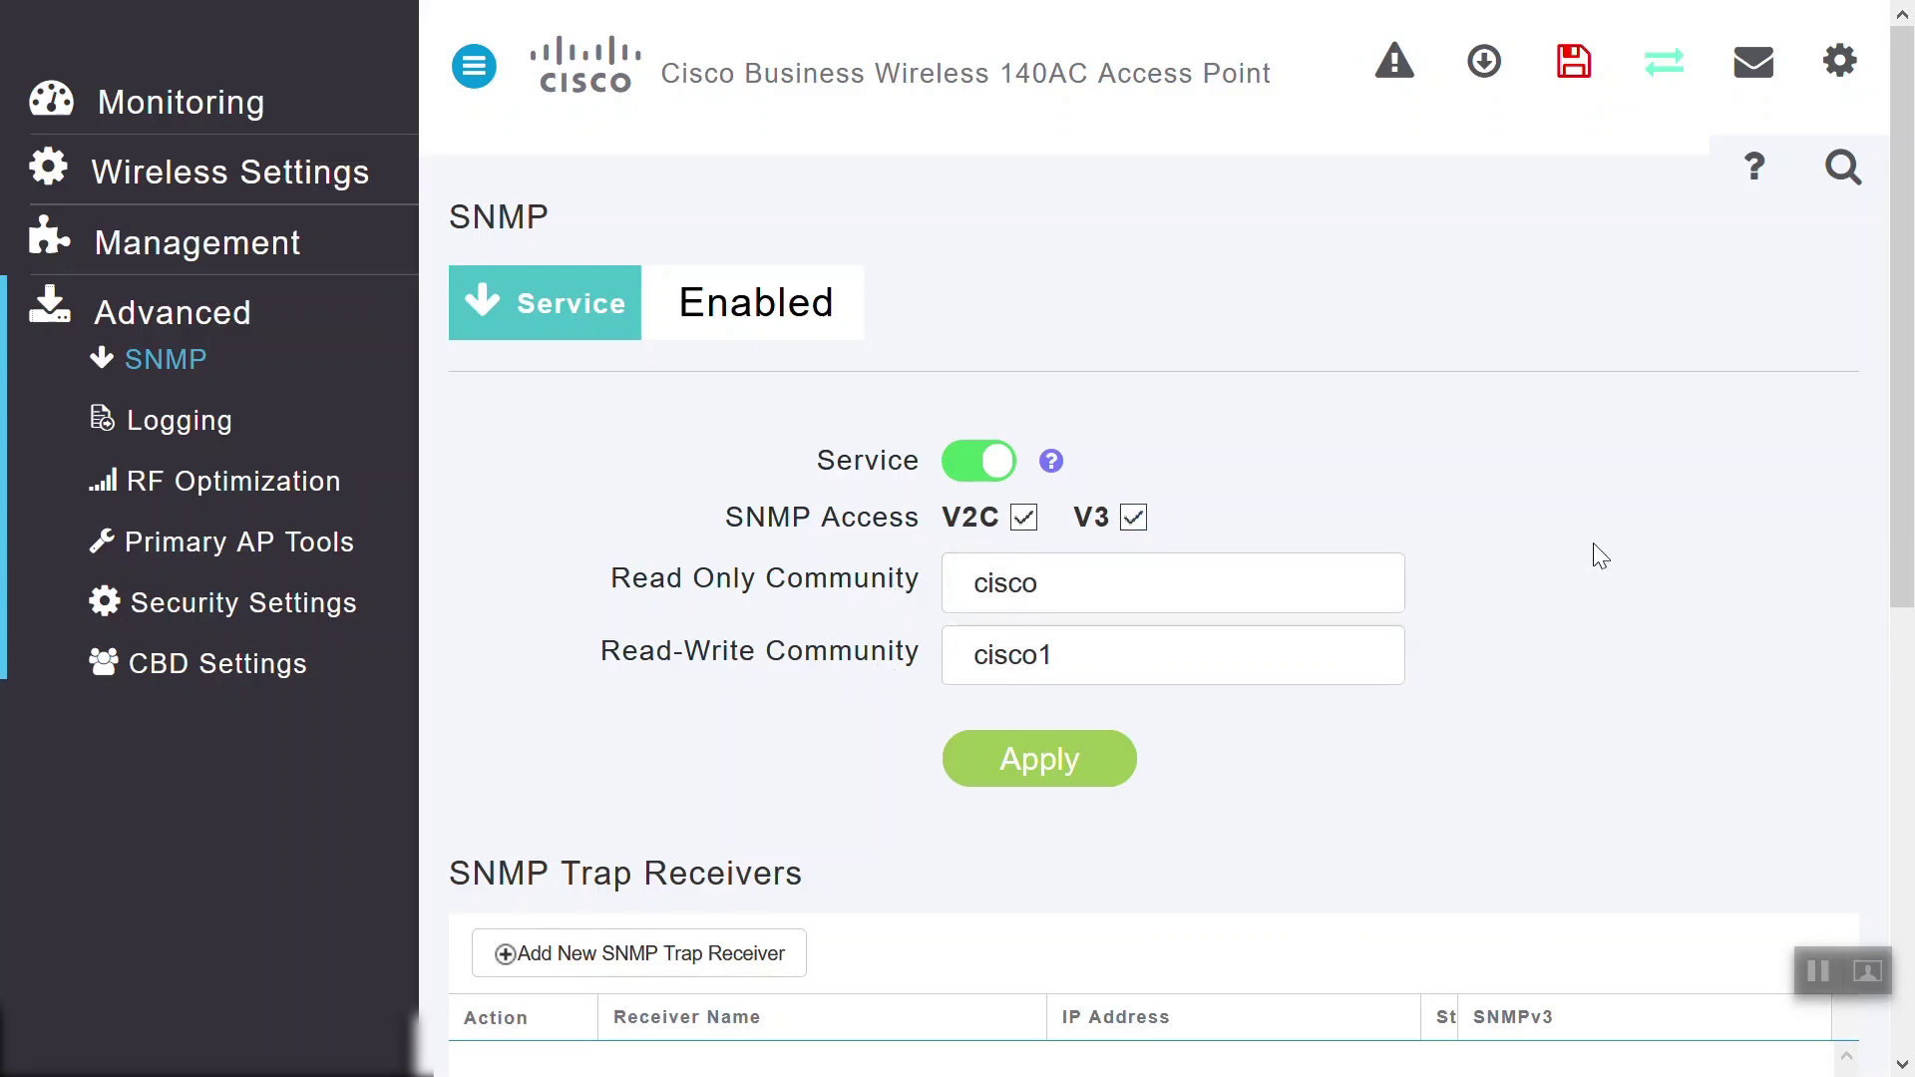
drag(1907, 429, 1890, 837)
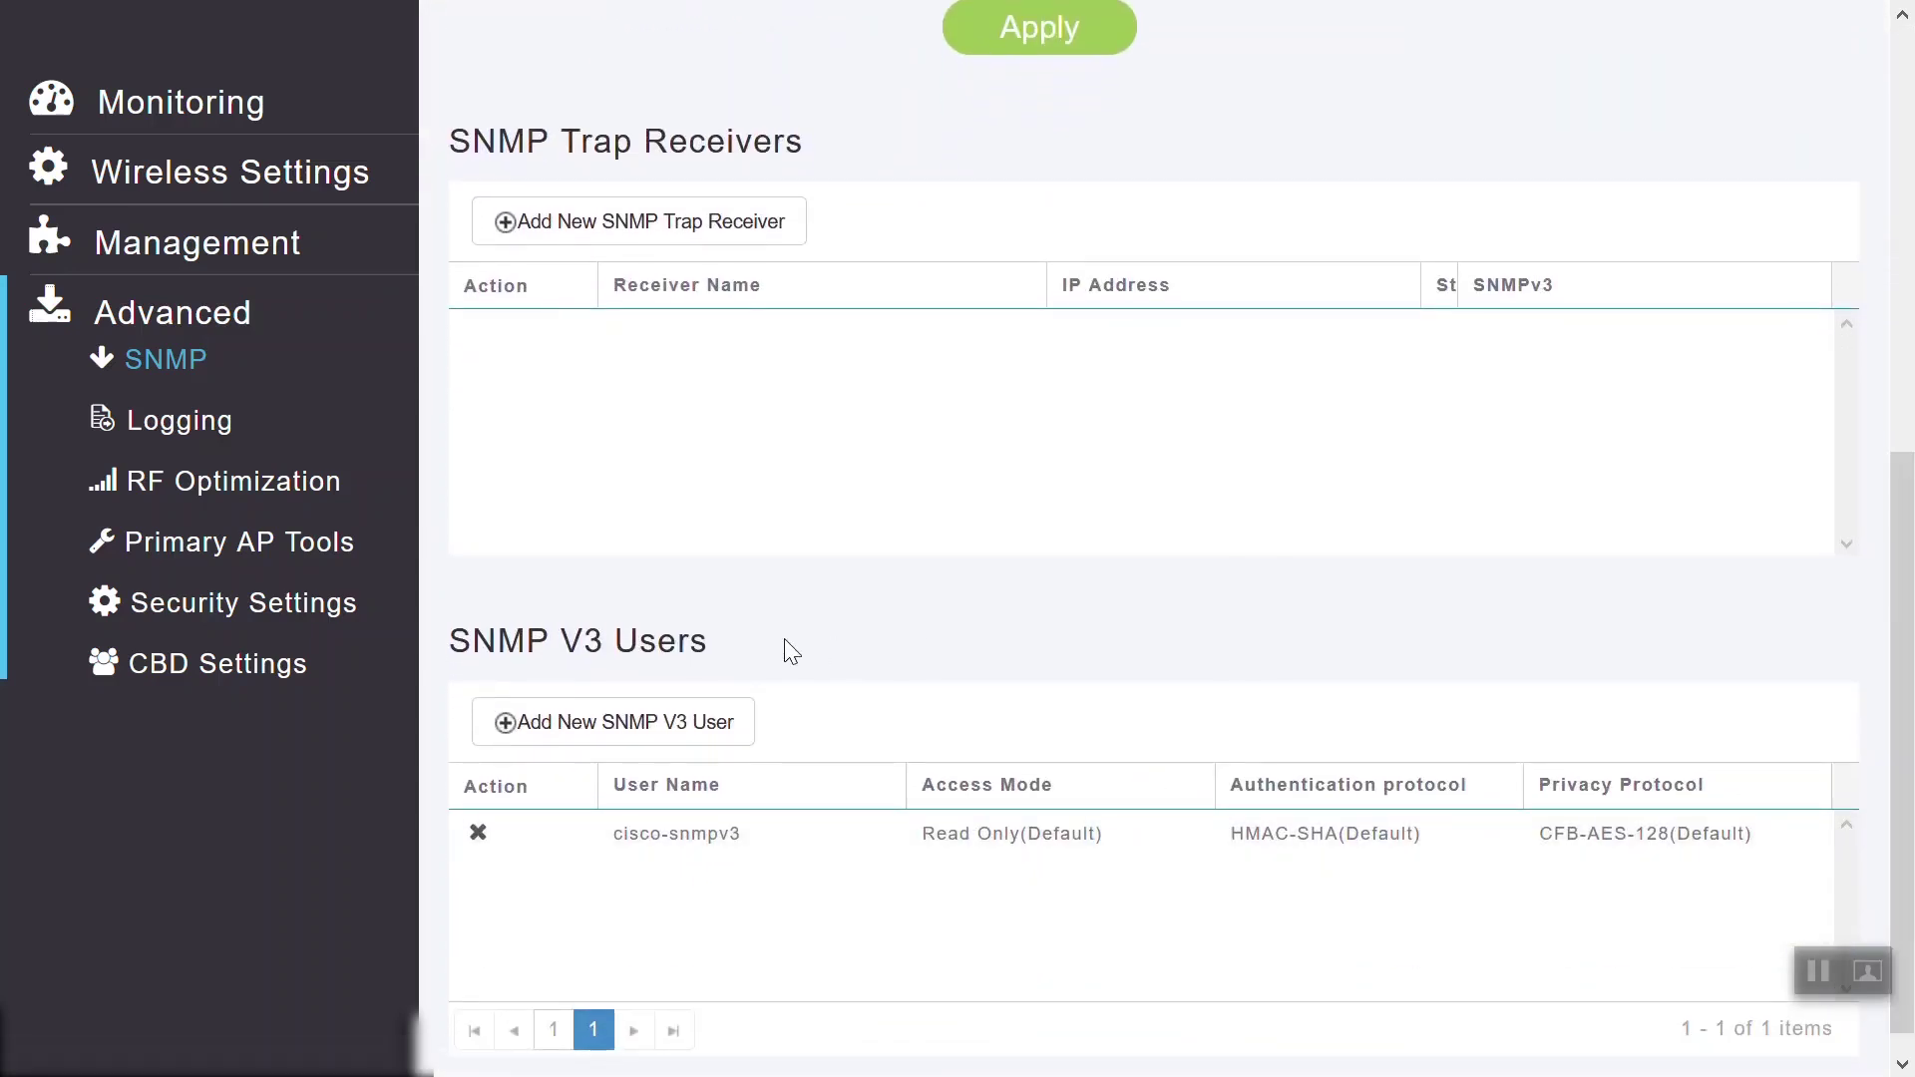
Open CBD Settings and toggle Dashboard Connection Enabled on, then back off
click(251, 683)
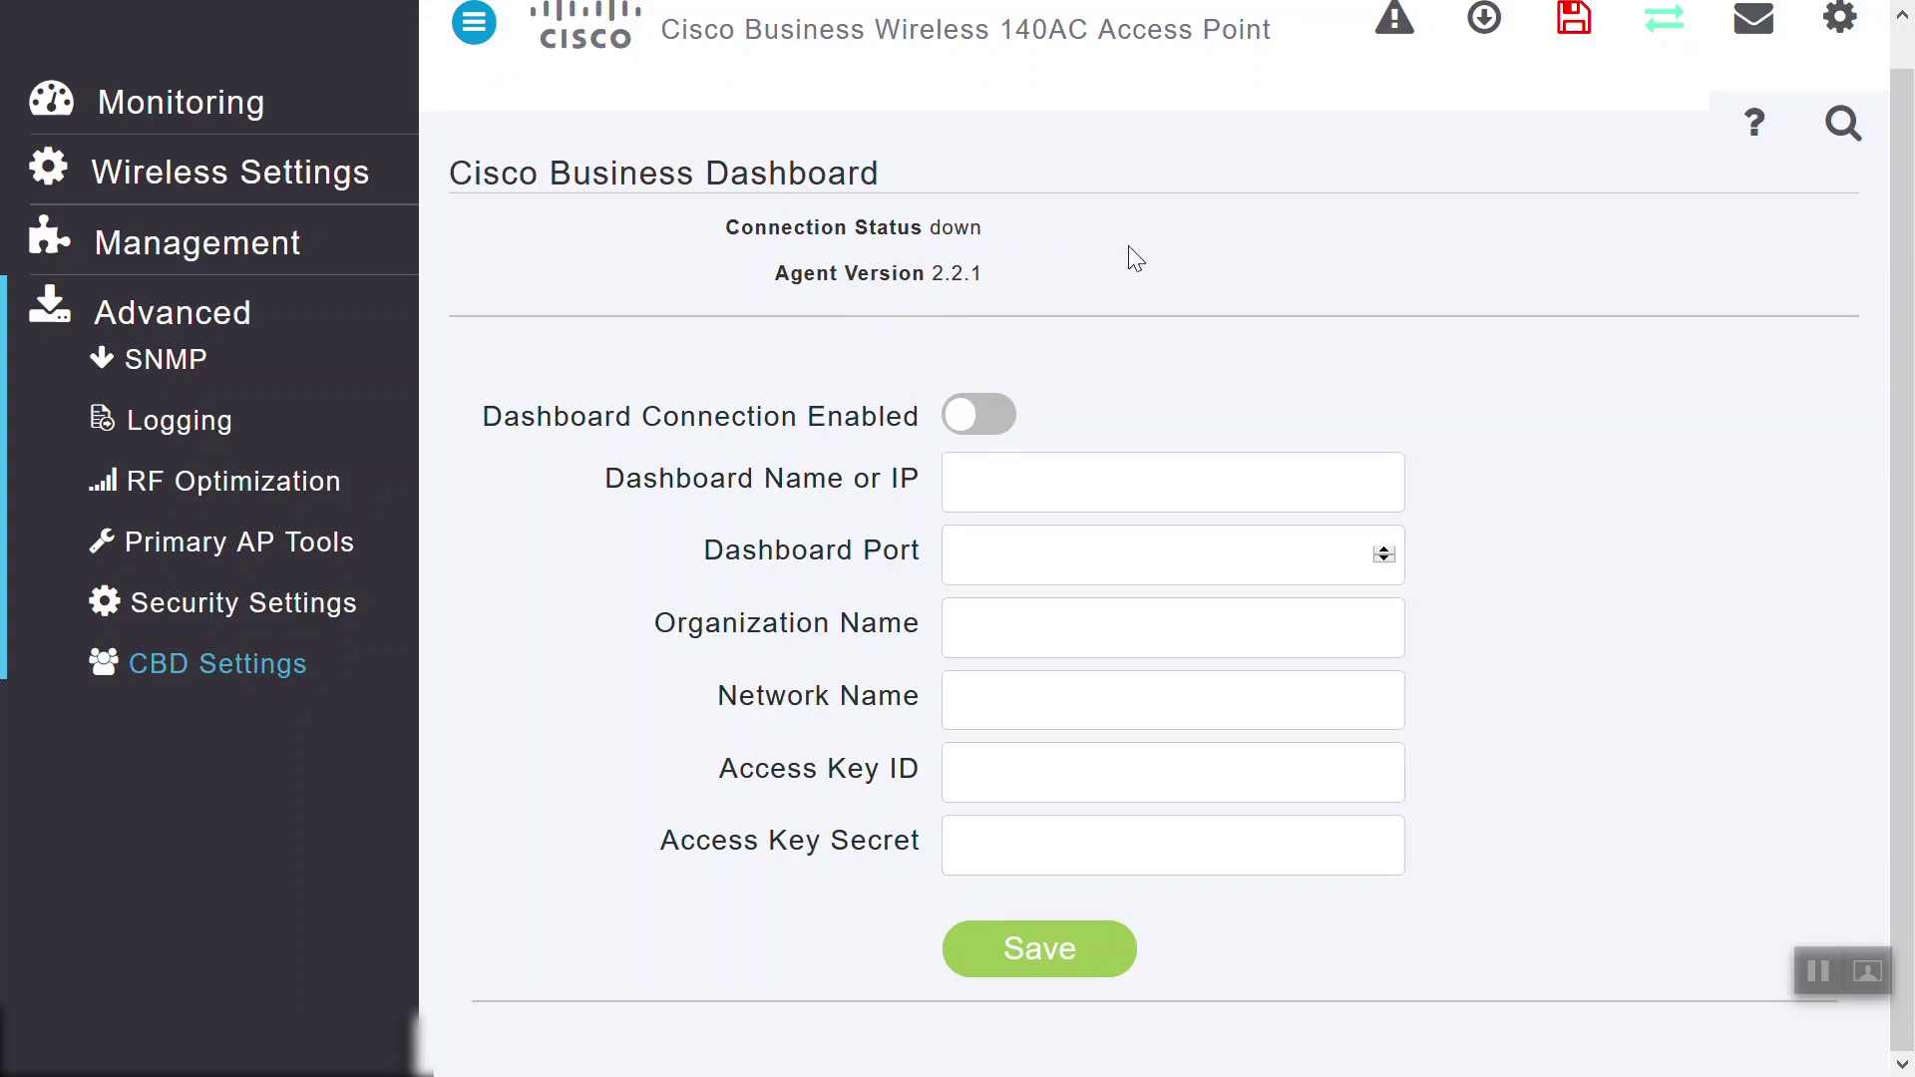
click(991, 413)
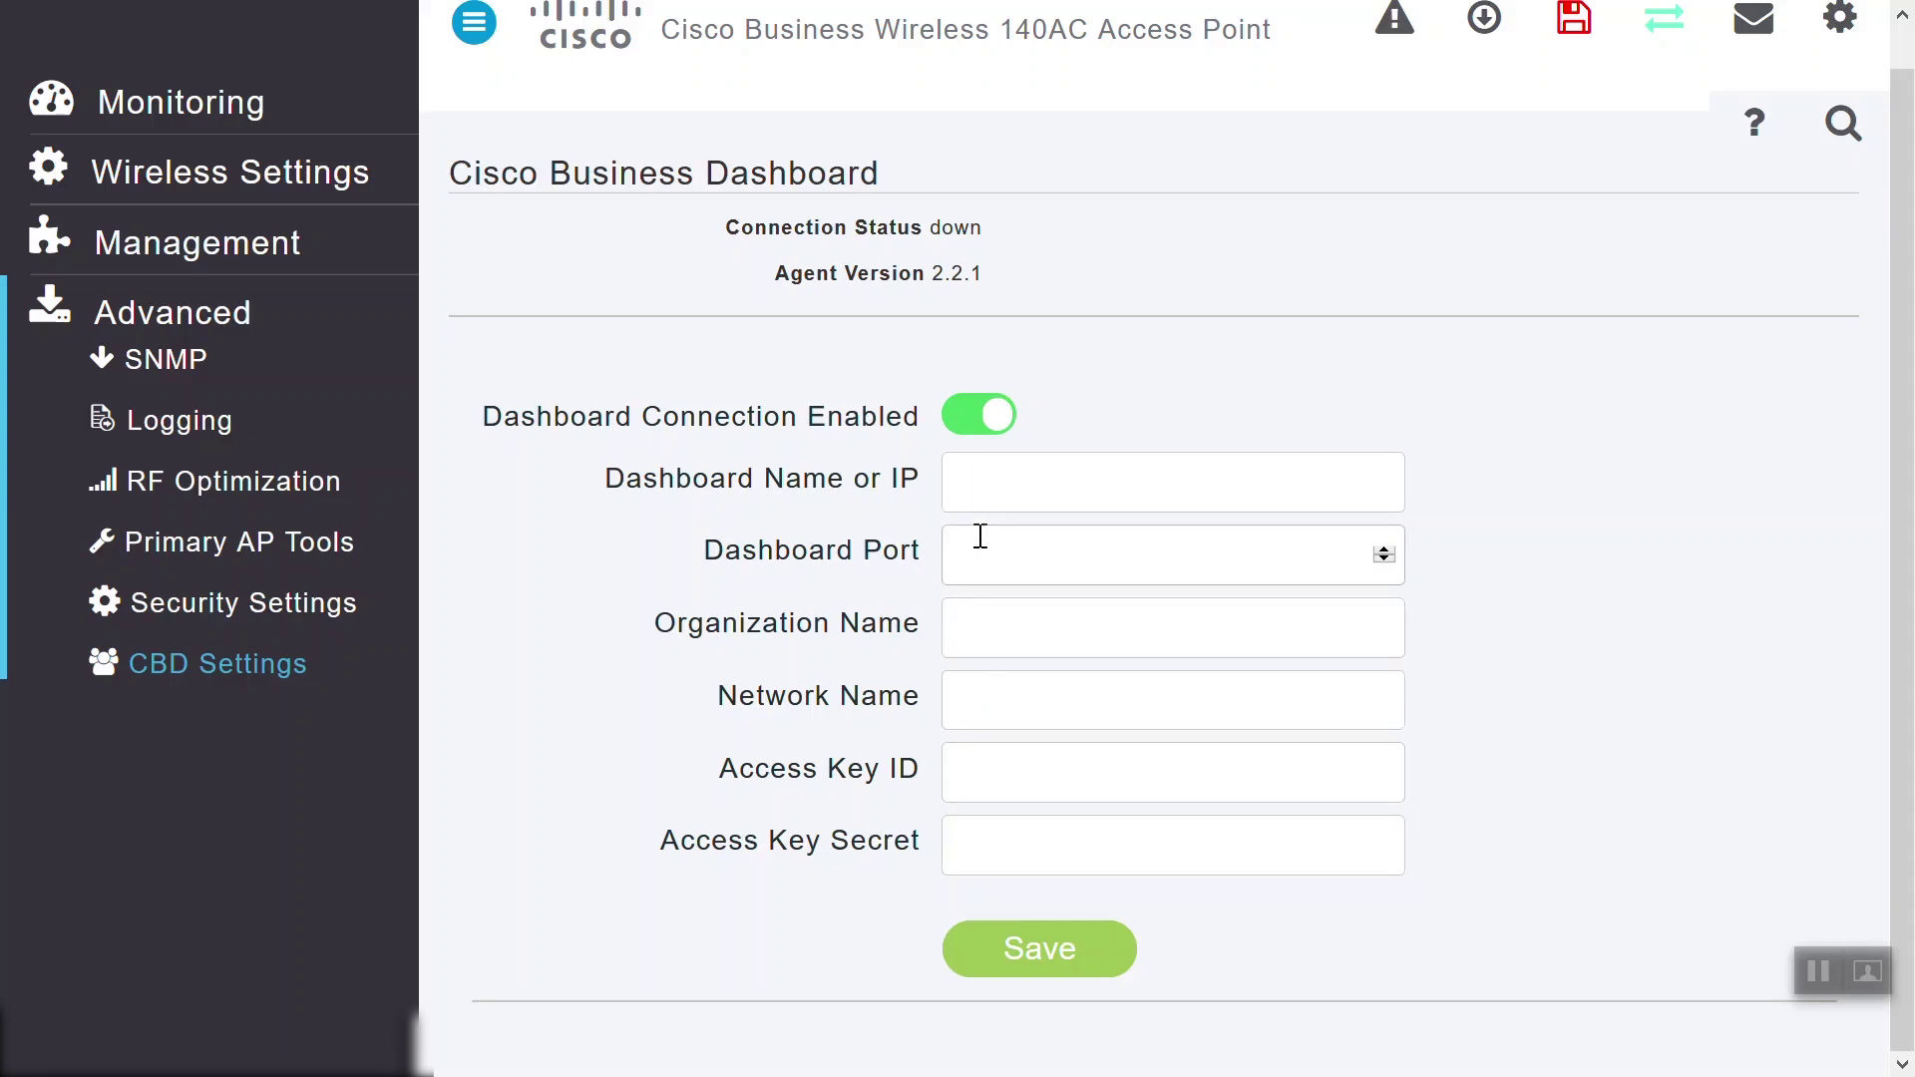
click(966, 425)
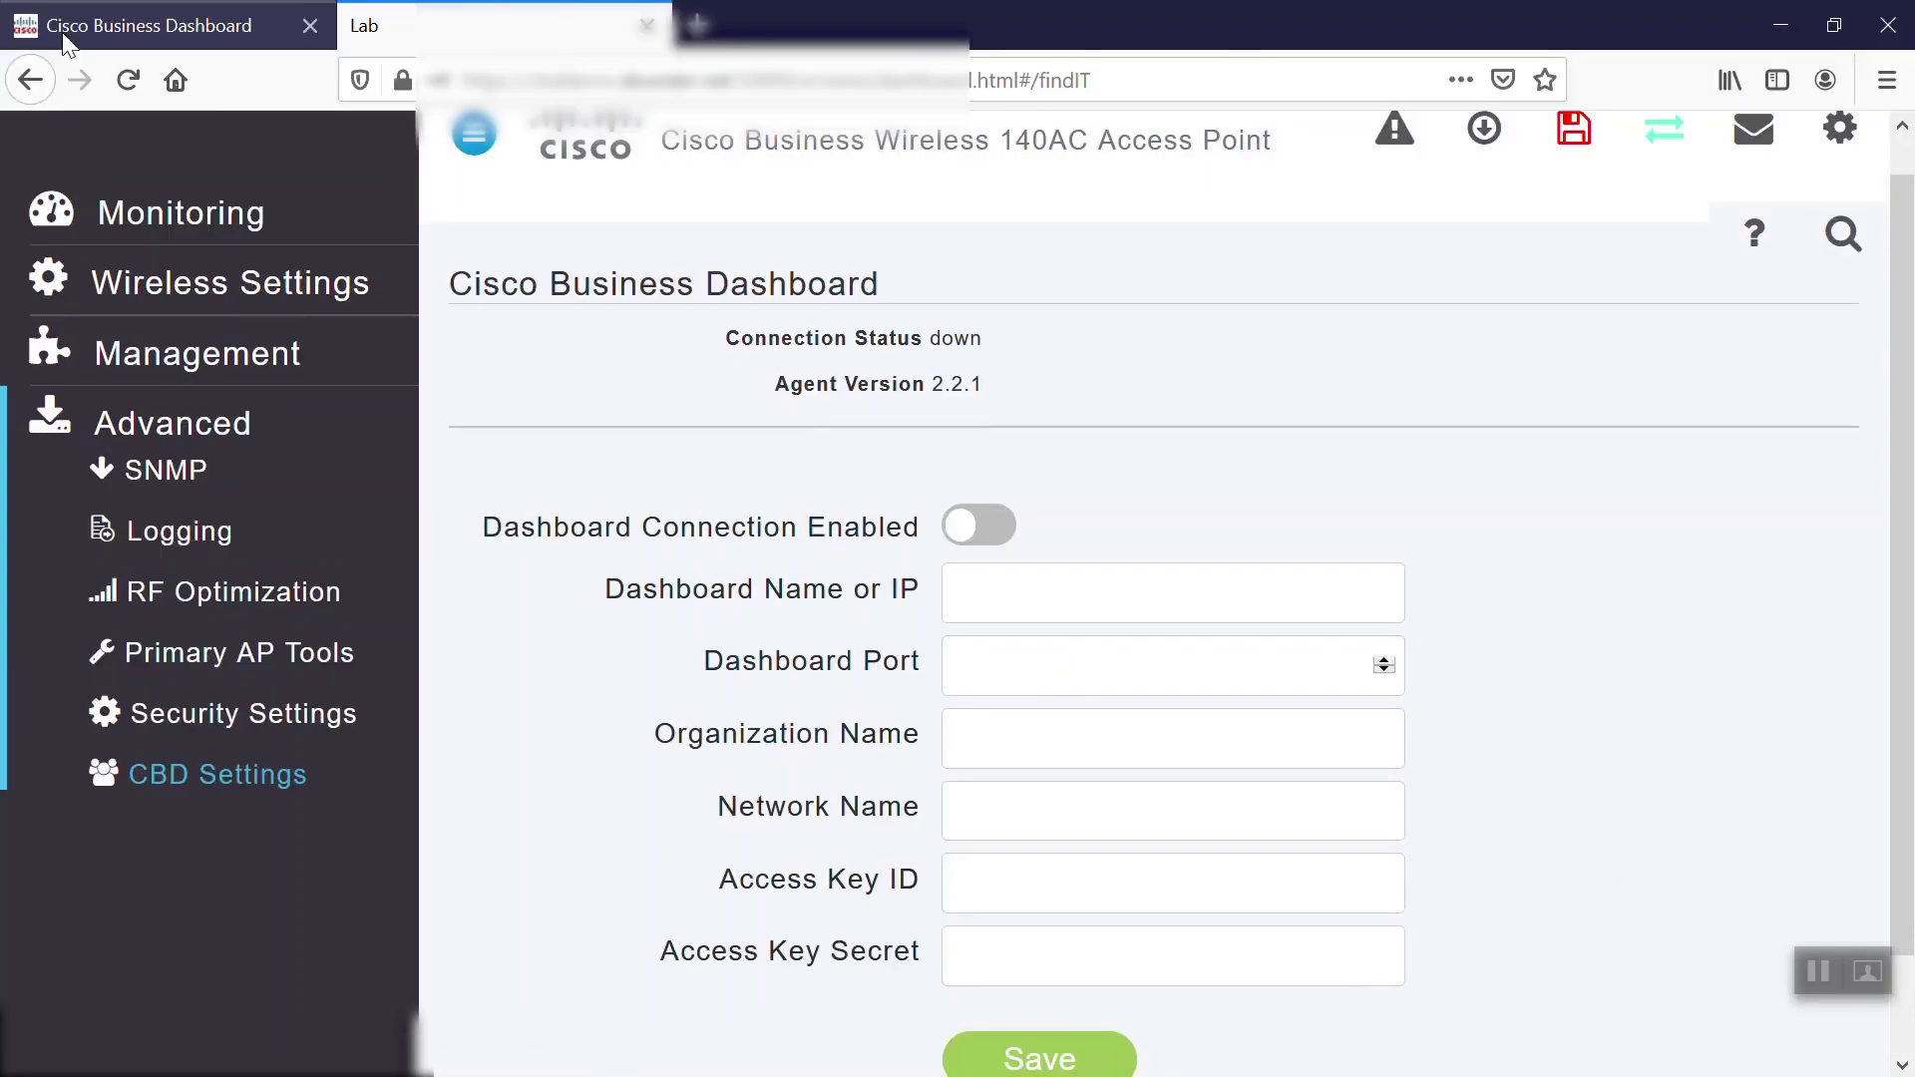
Back in the dashboard, open Inventory and the APA453.0E1F.E488 access point's details
click(64, 42)
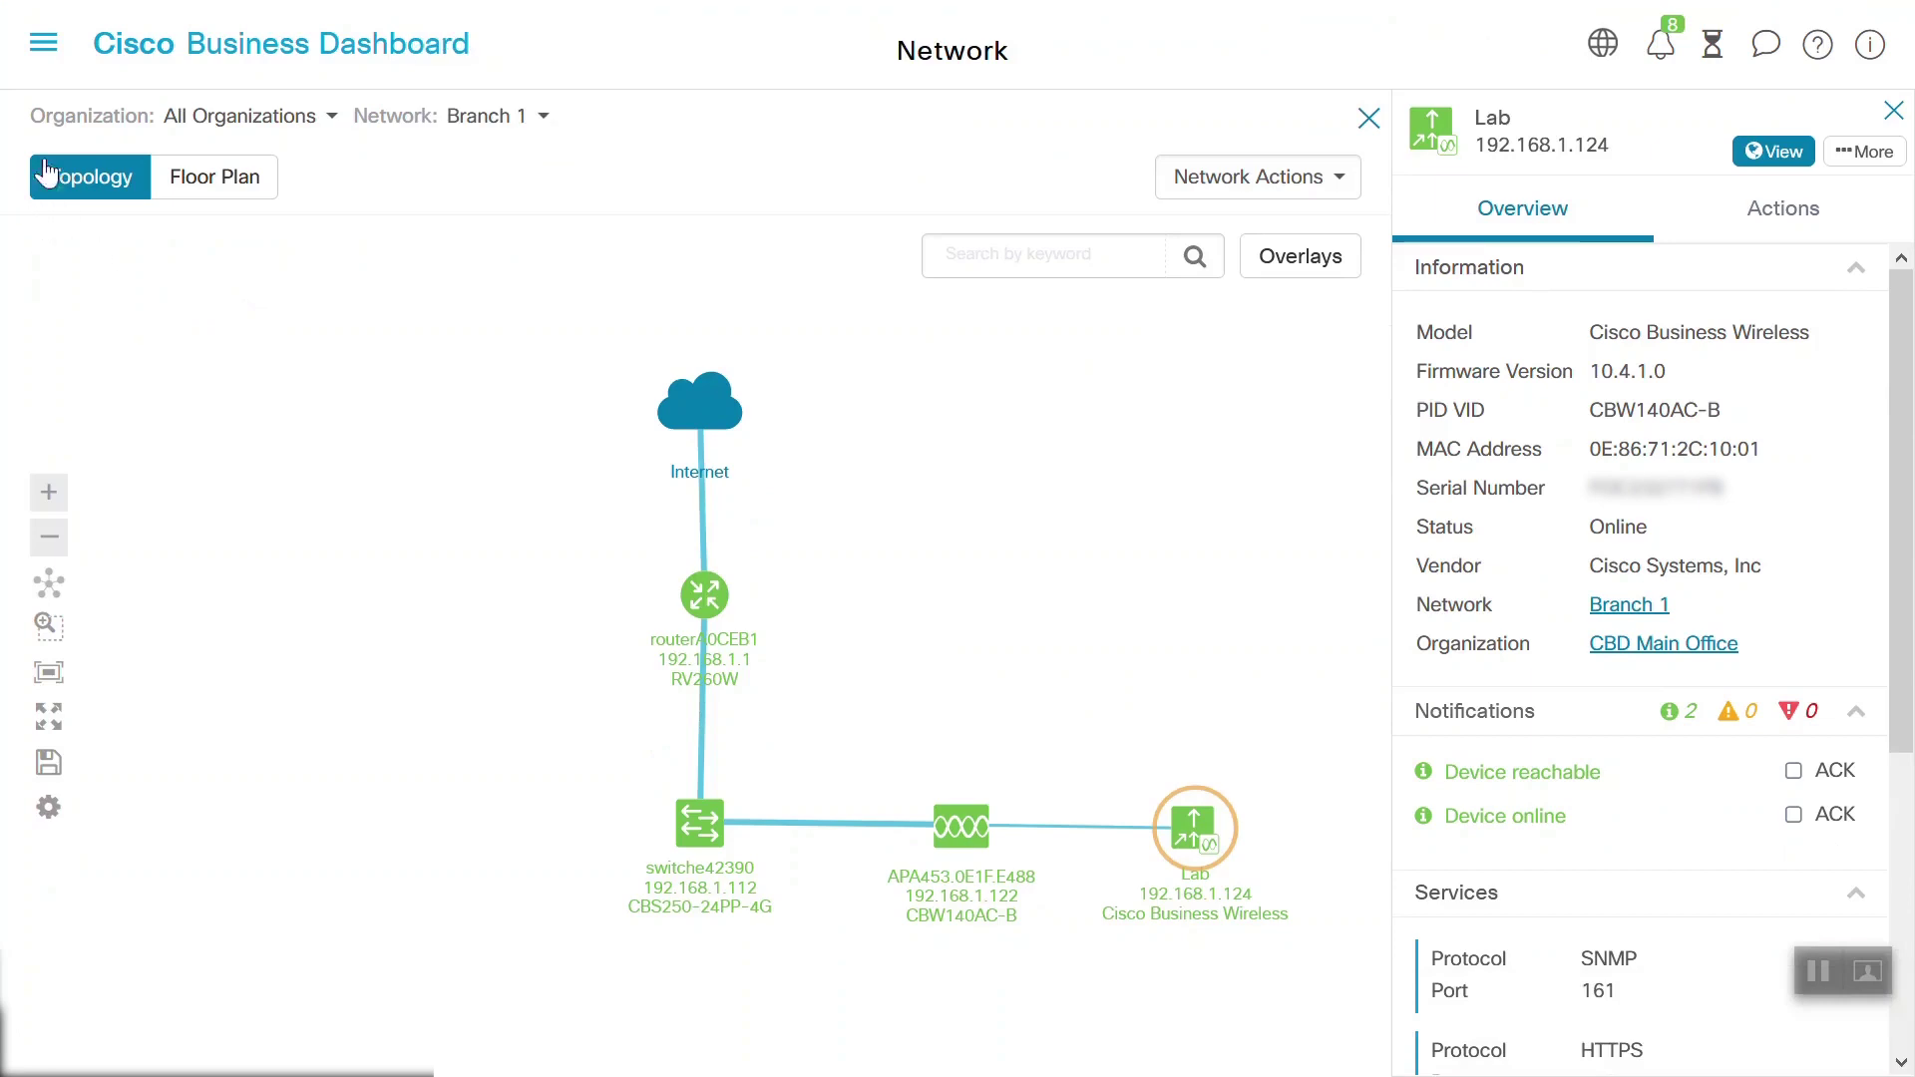
click(42, 47)
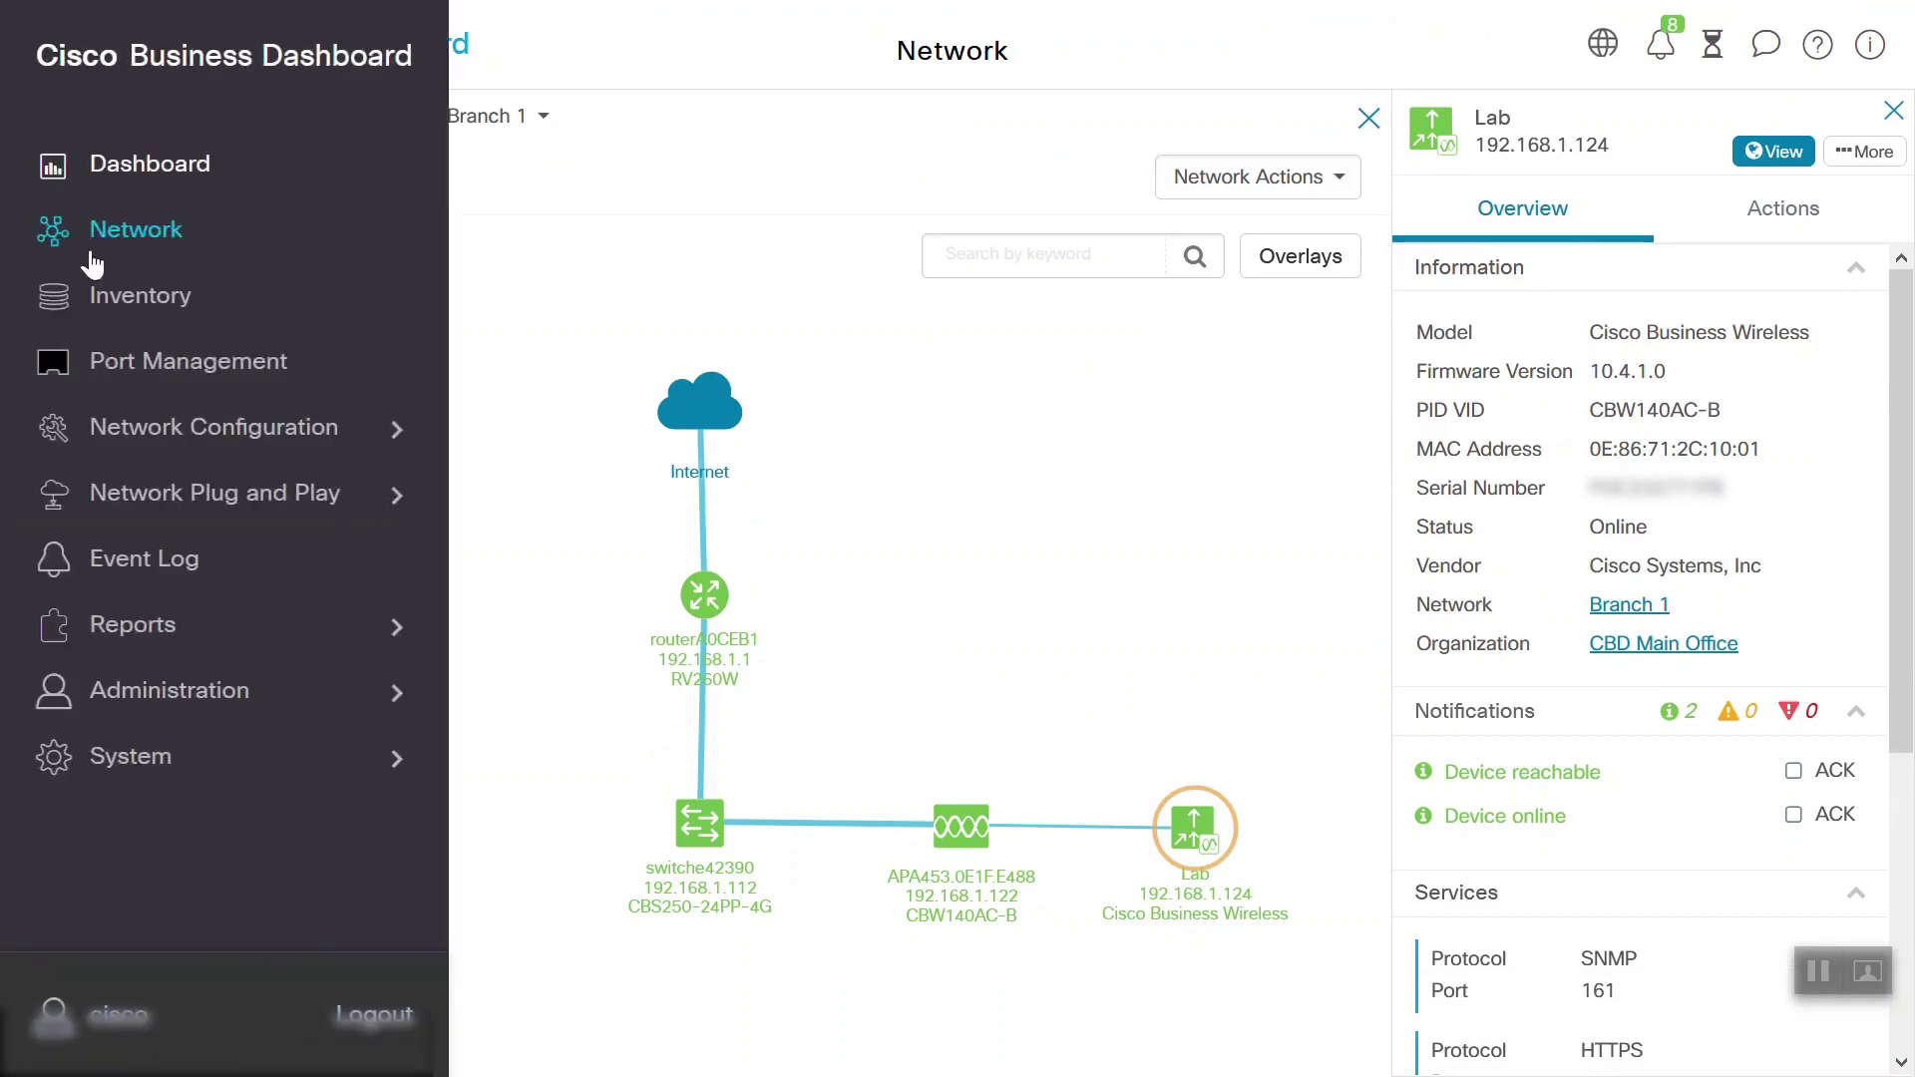
click(139, 300)
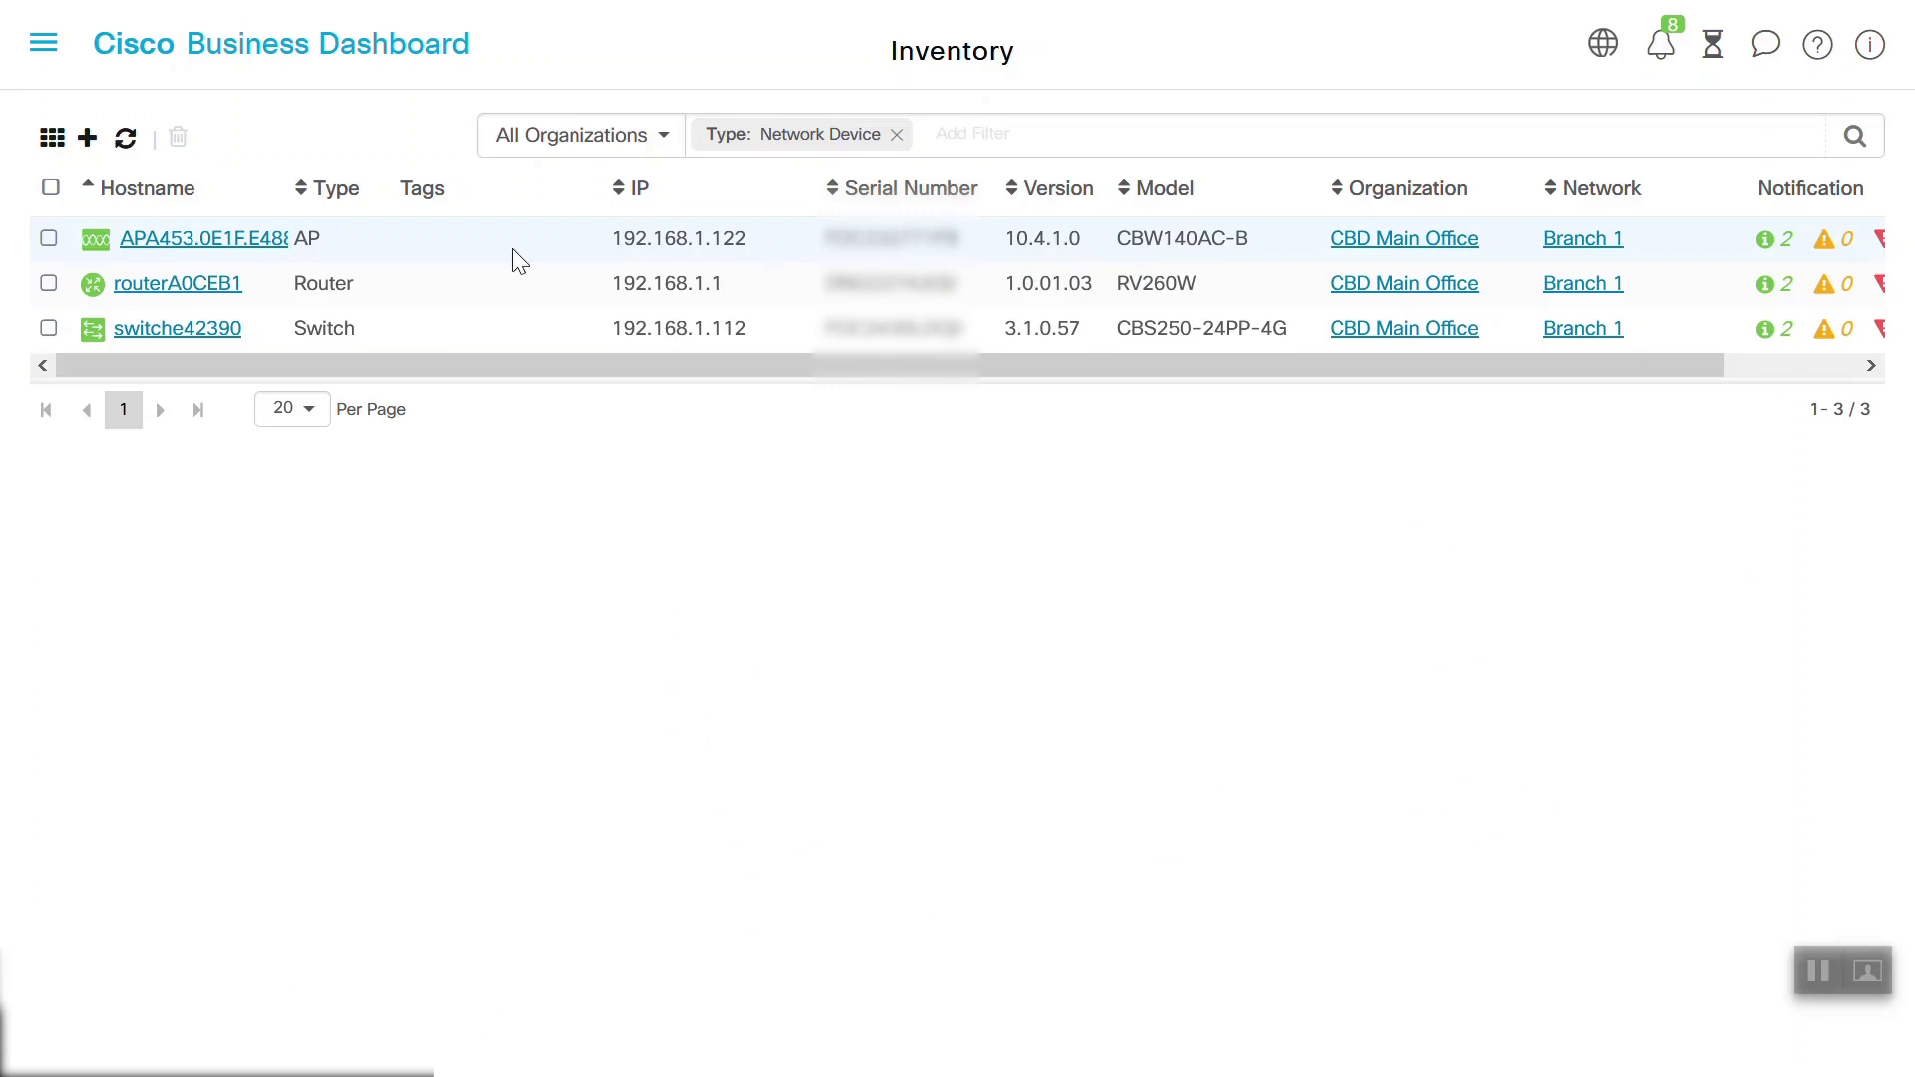
click(196, 242)
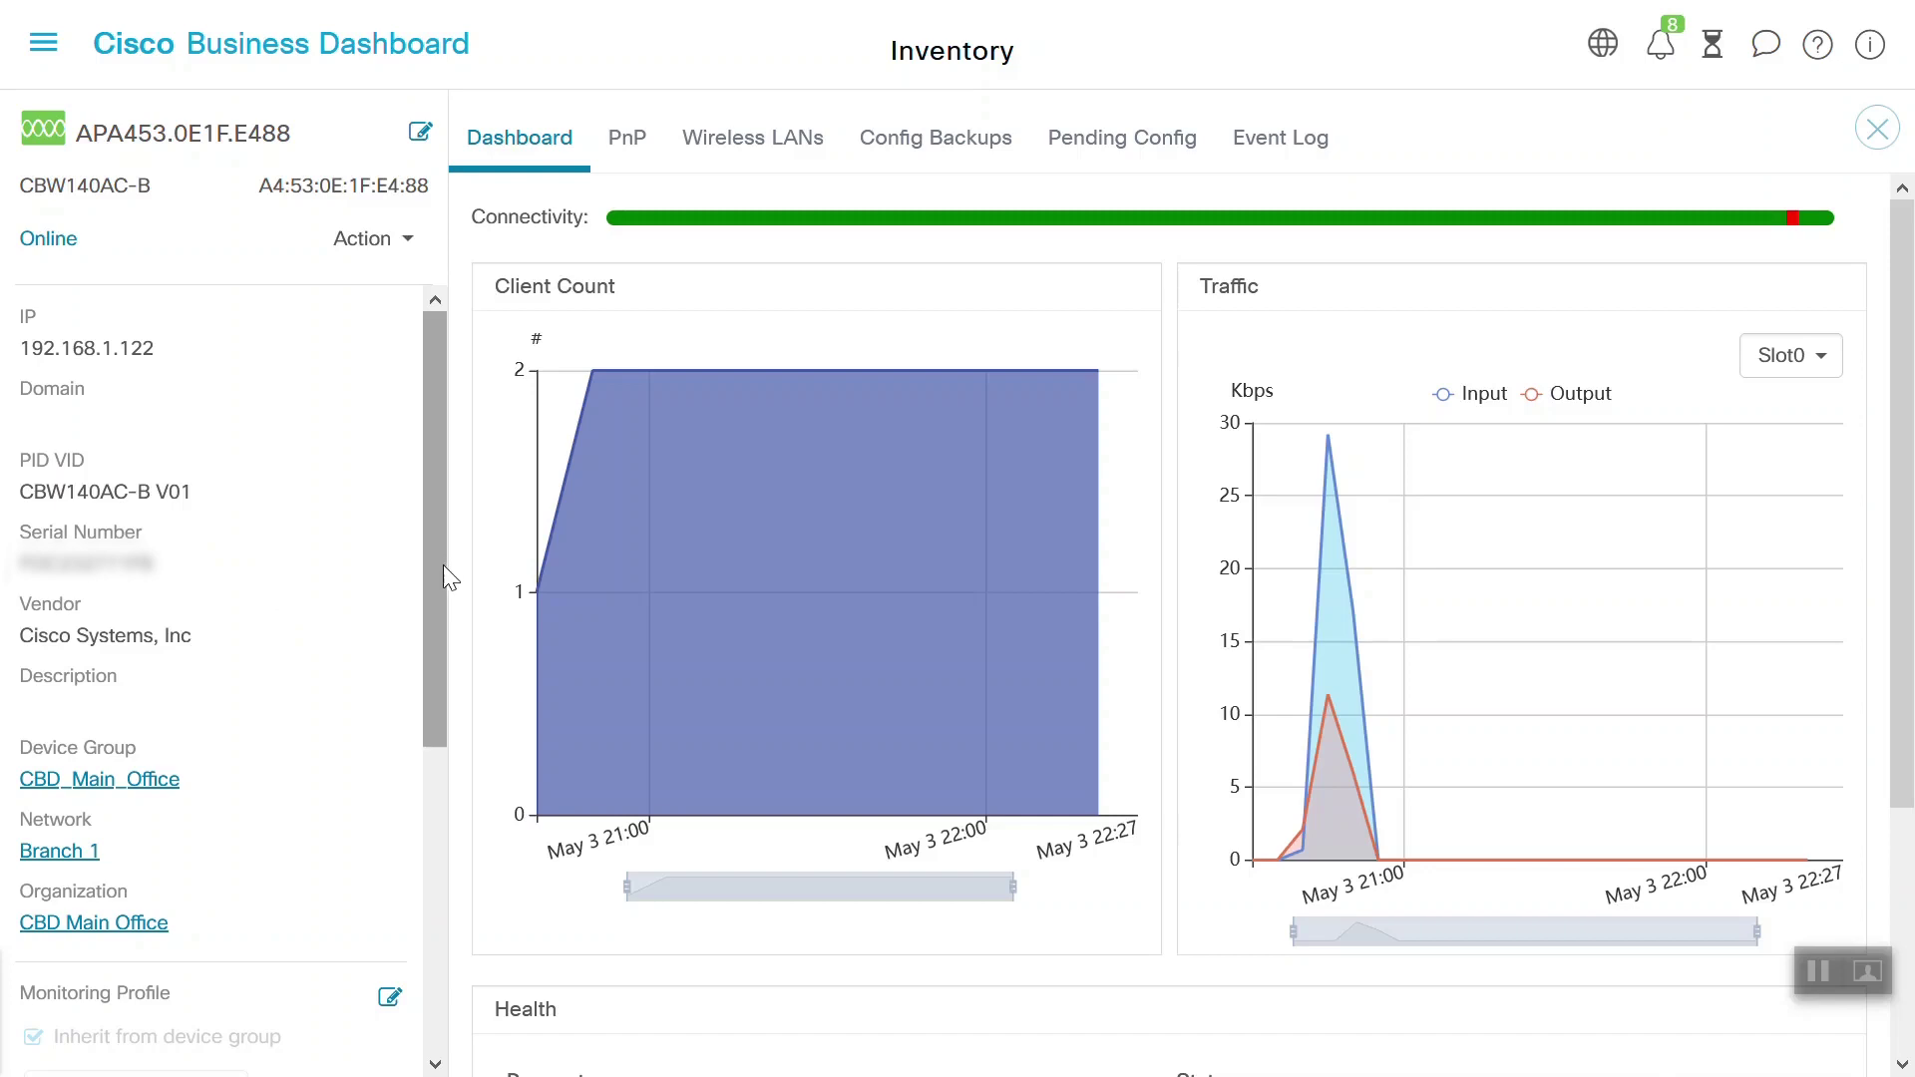
Check traffic for GigabitEthernet0 and both CBDDemo radios (2.4 and 5 GHz), then show the PnP tab
drag(443, 565, 425, 812)
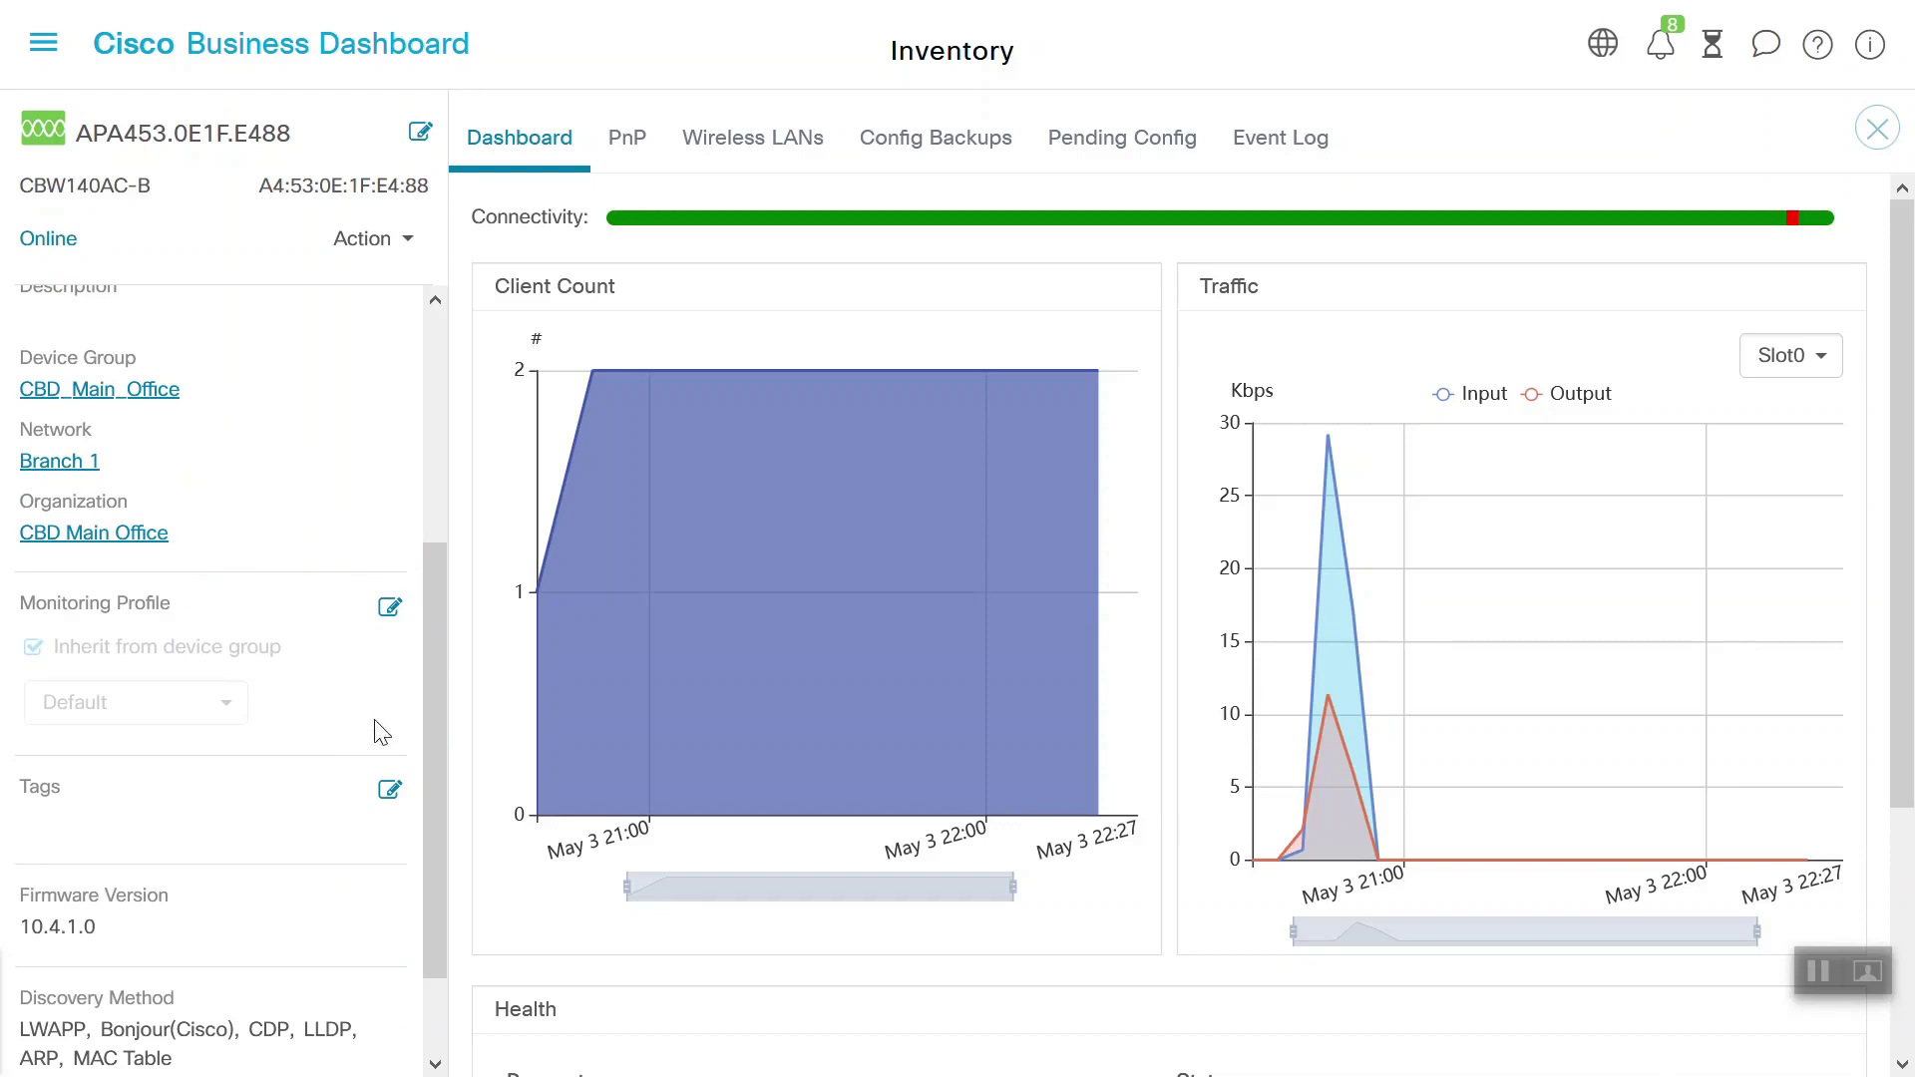
drag(425, 732, 417, 893)
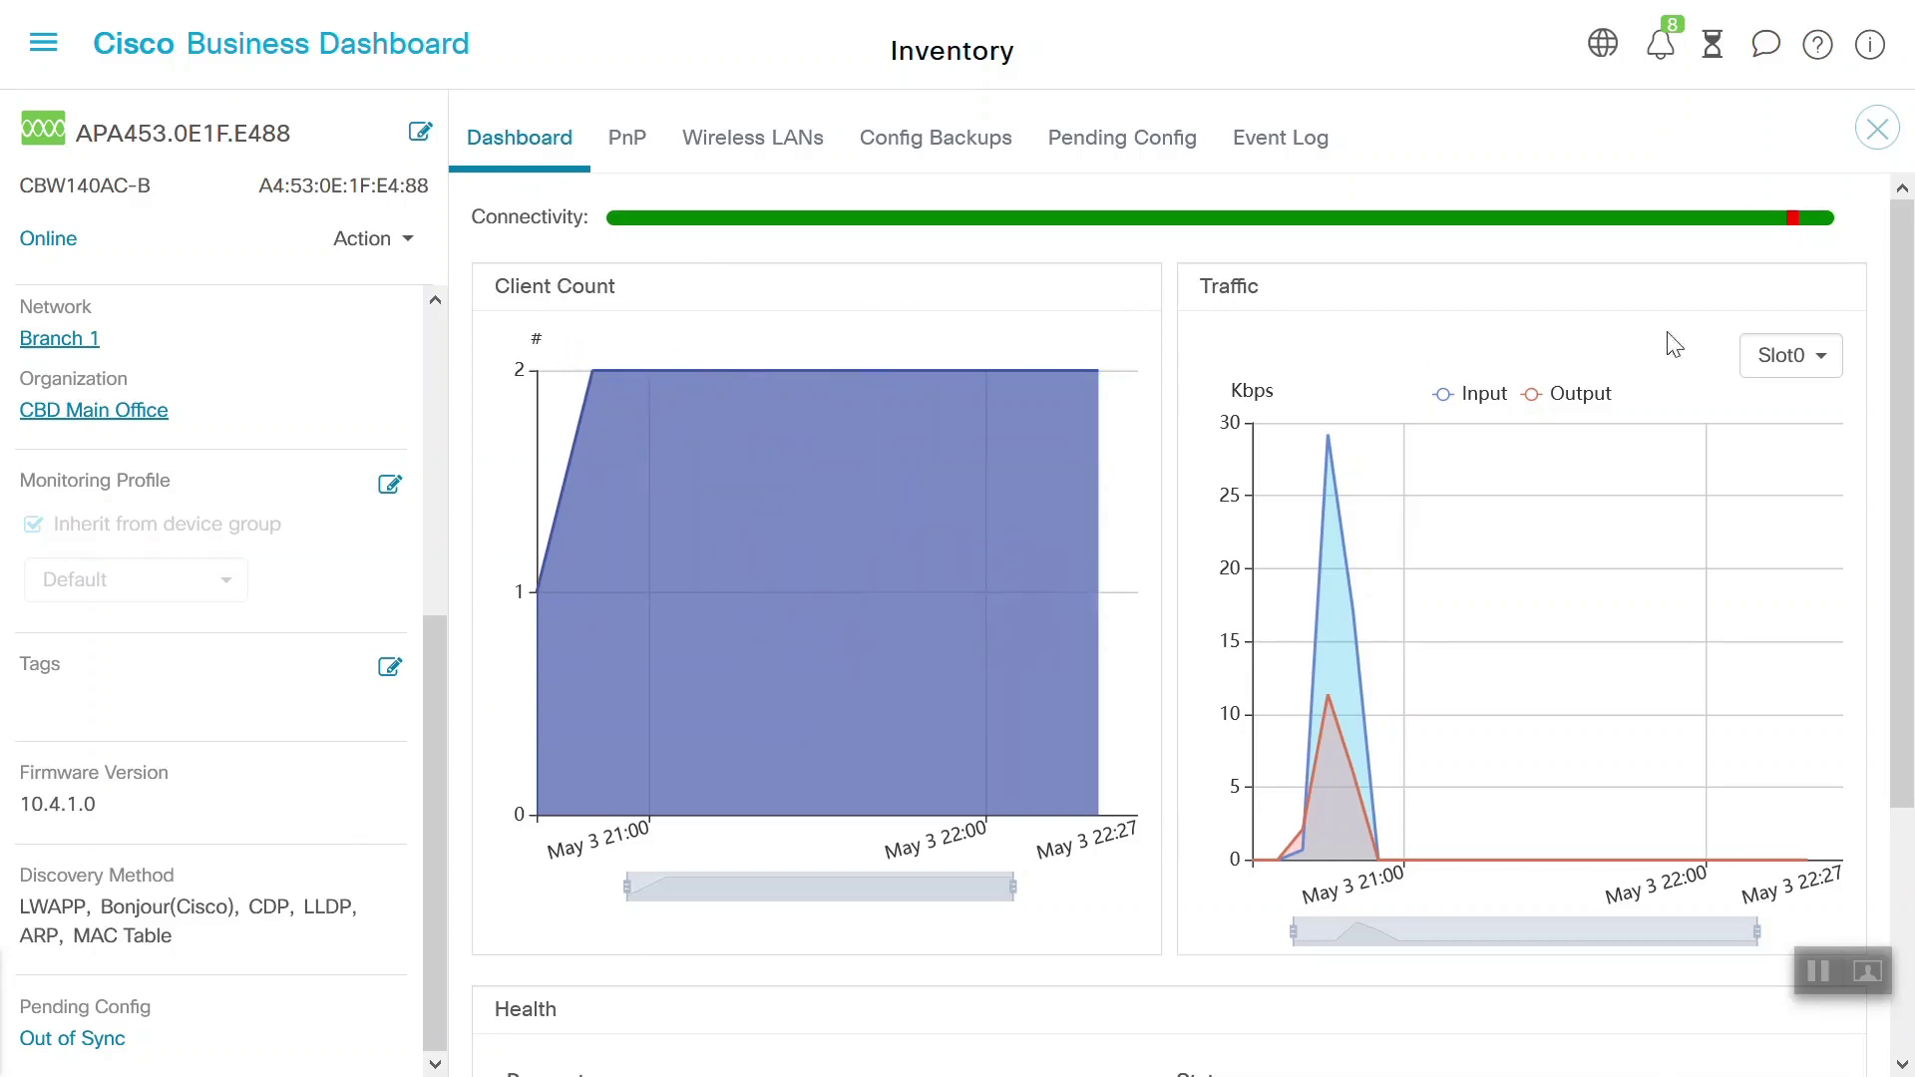
click(1824, 369)
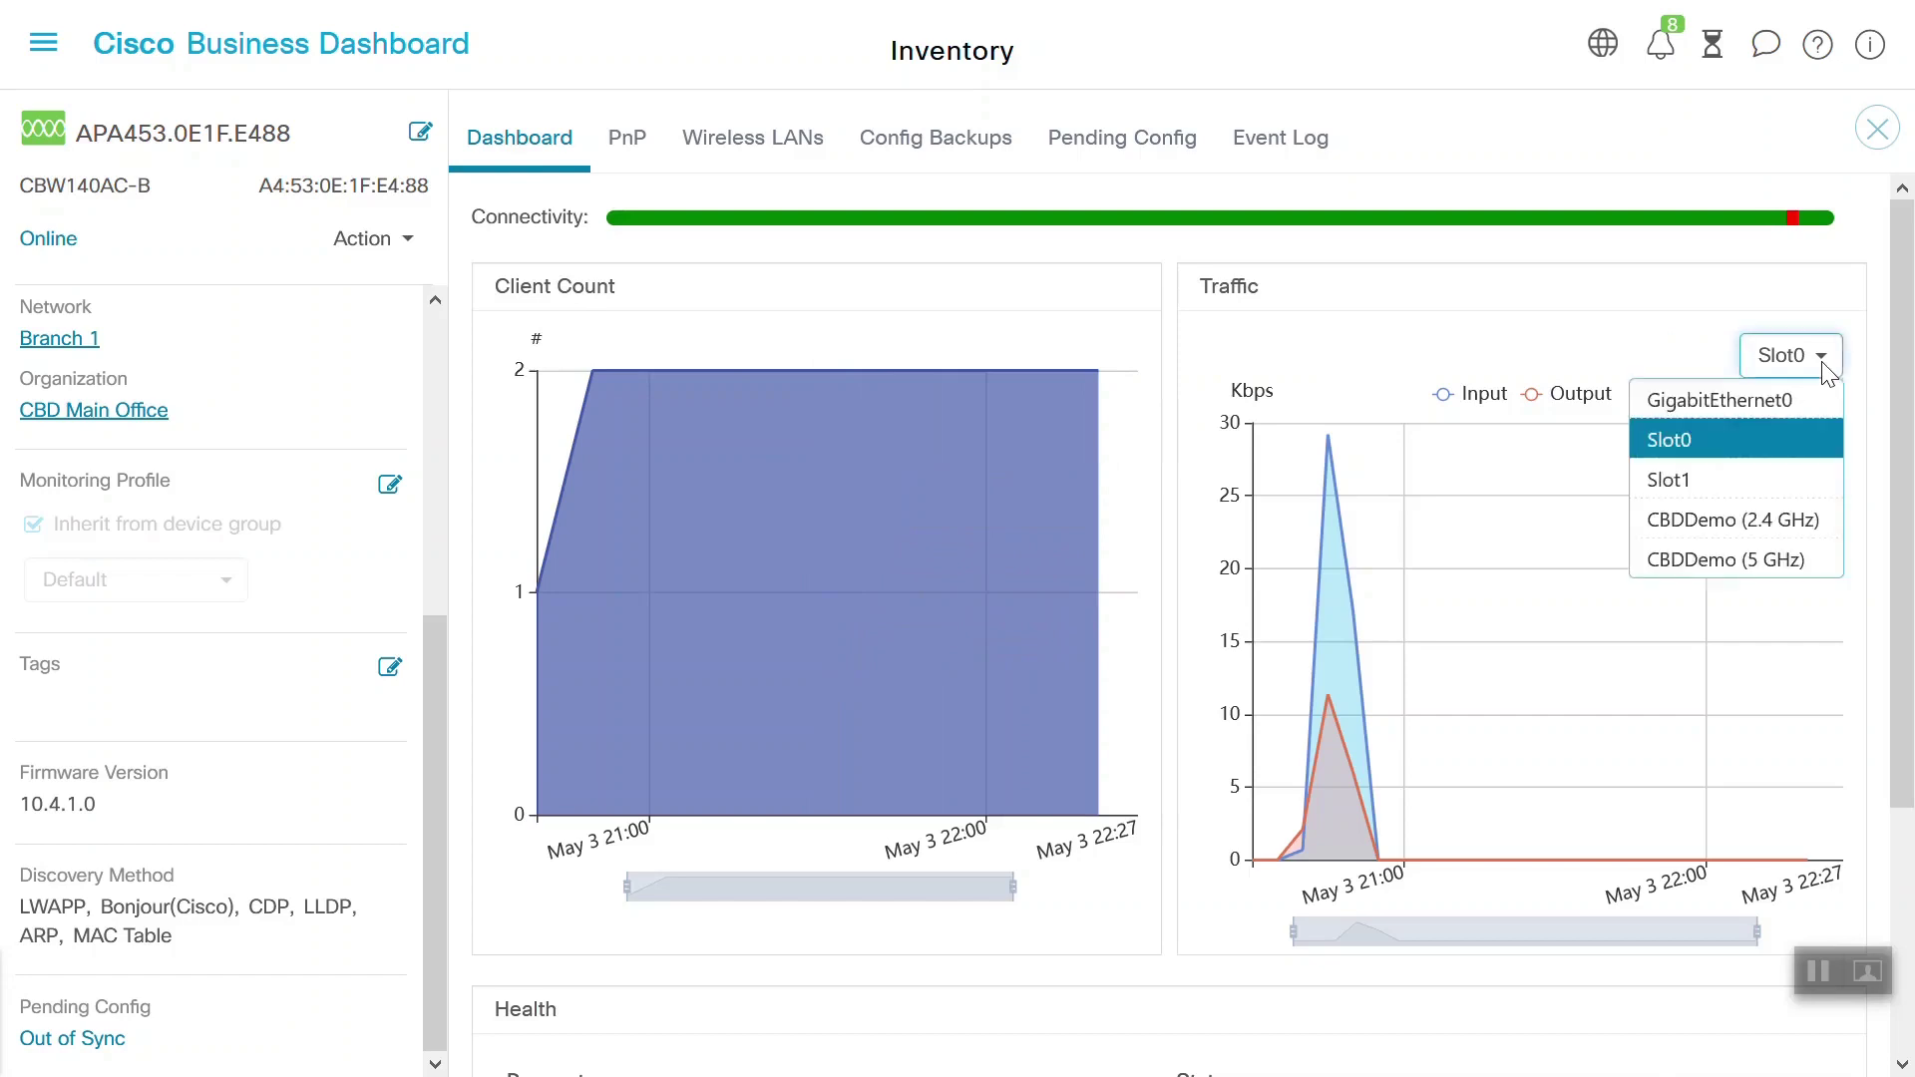
click(1748, 392)
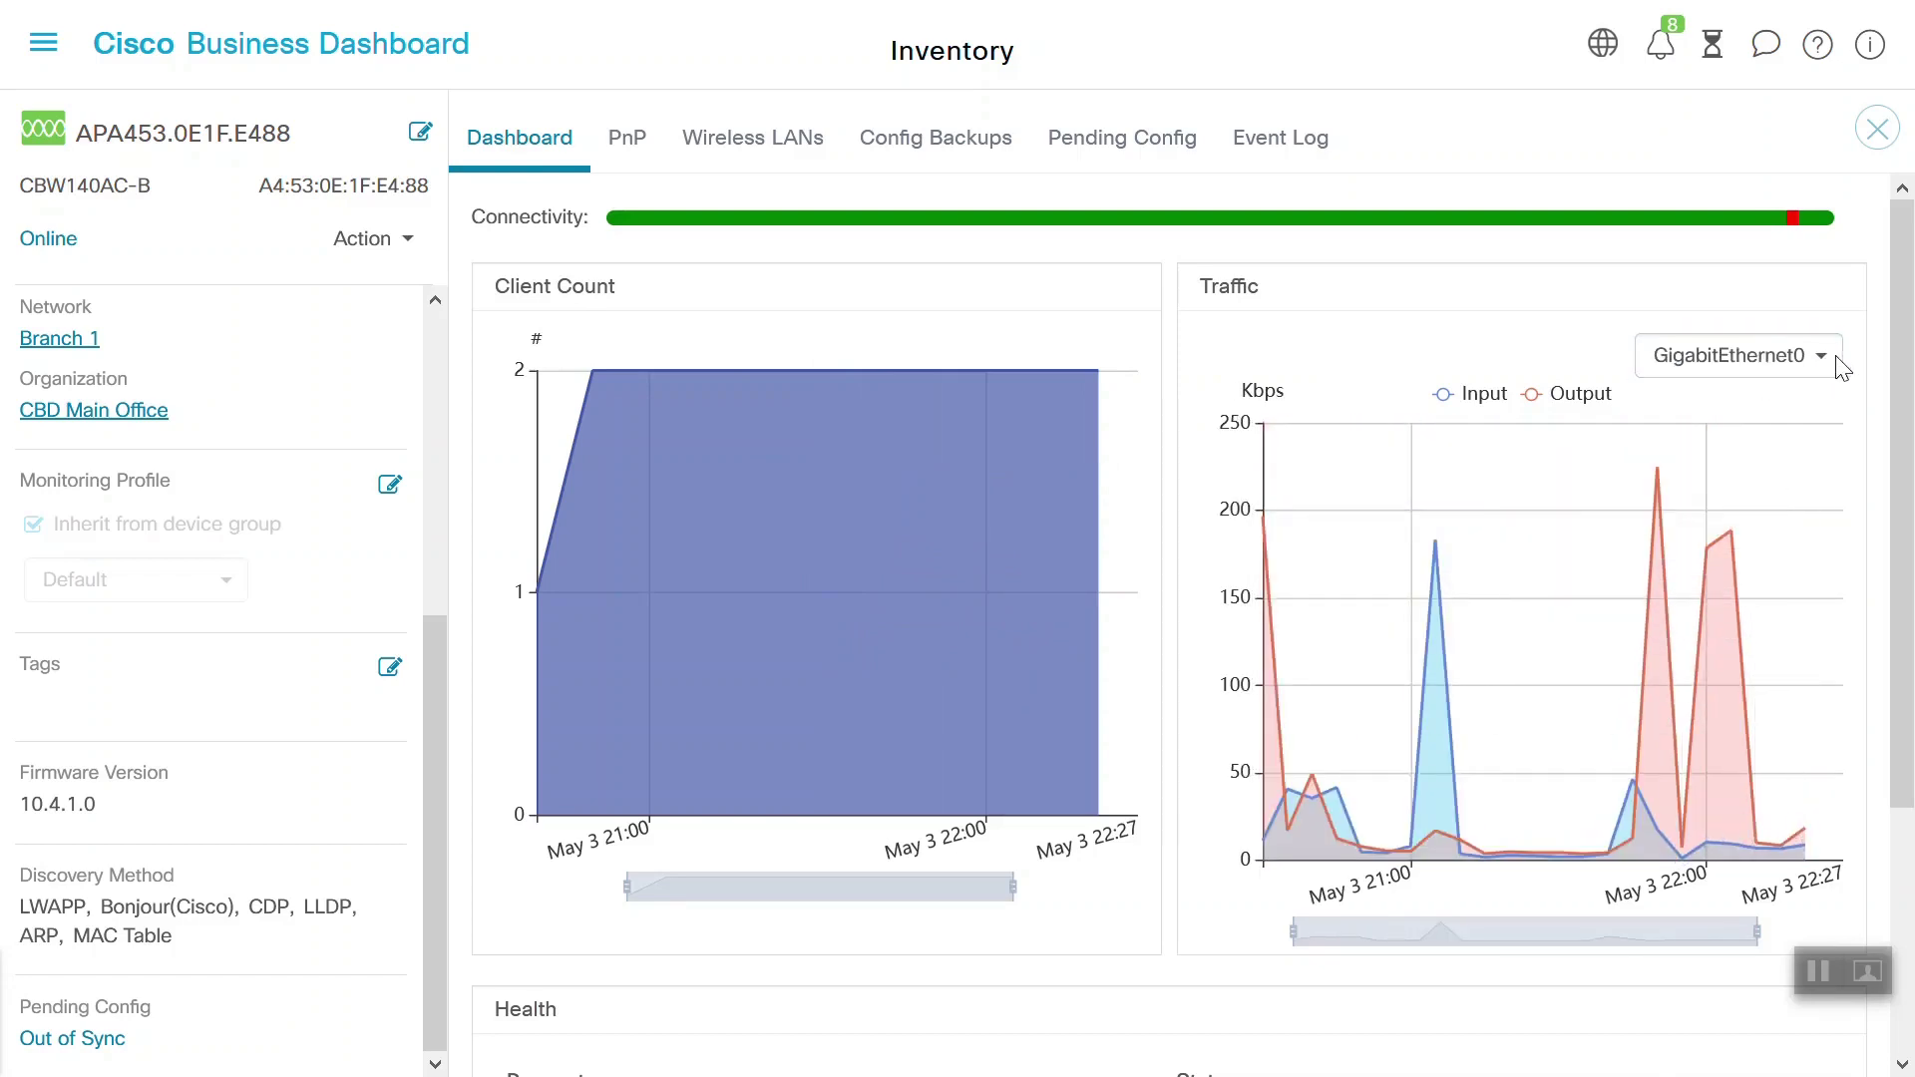
click(1835, 357)
click(1760, 513)
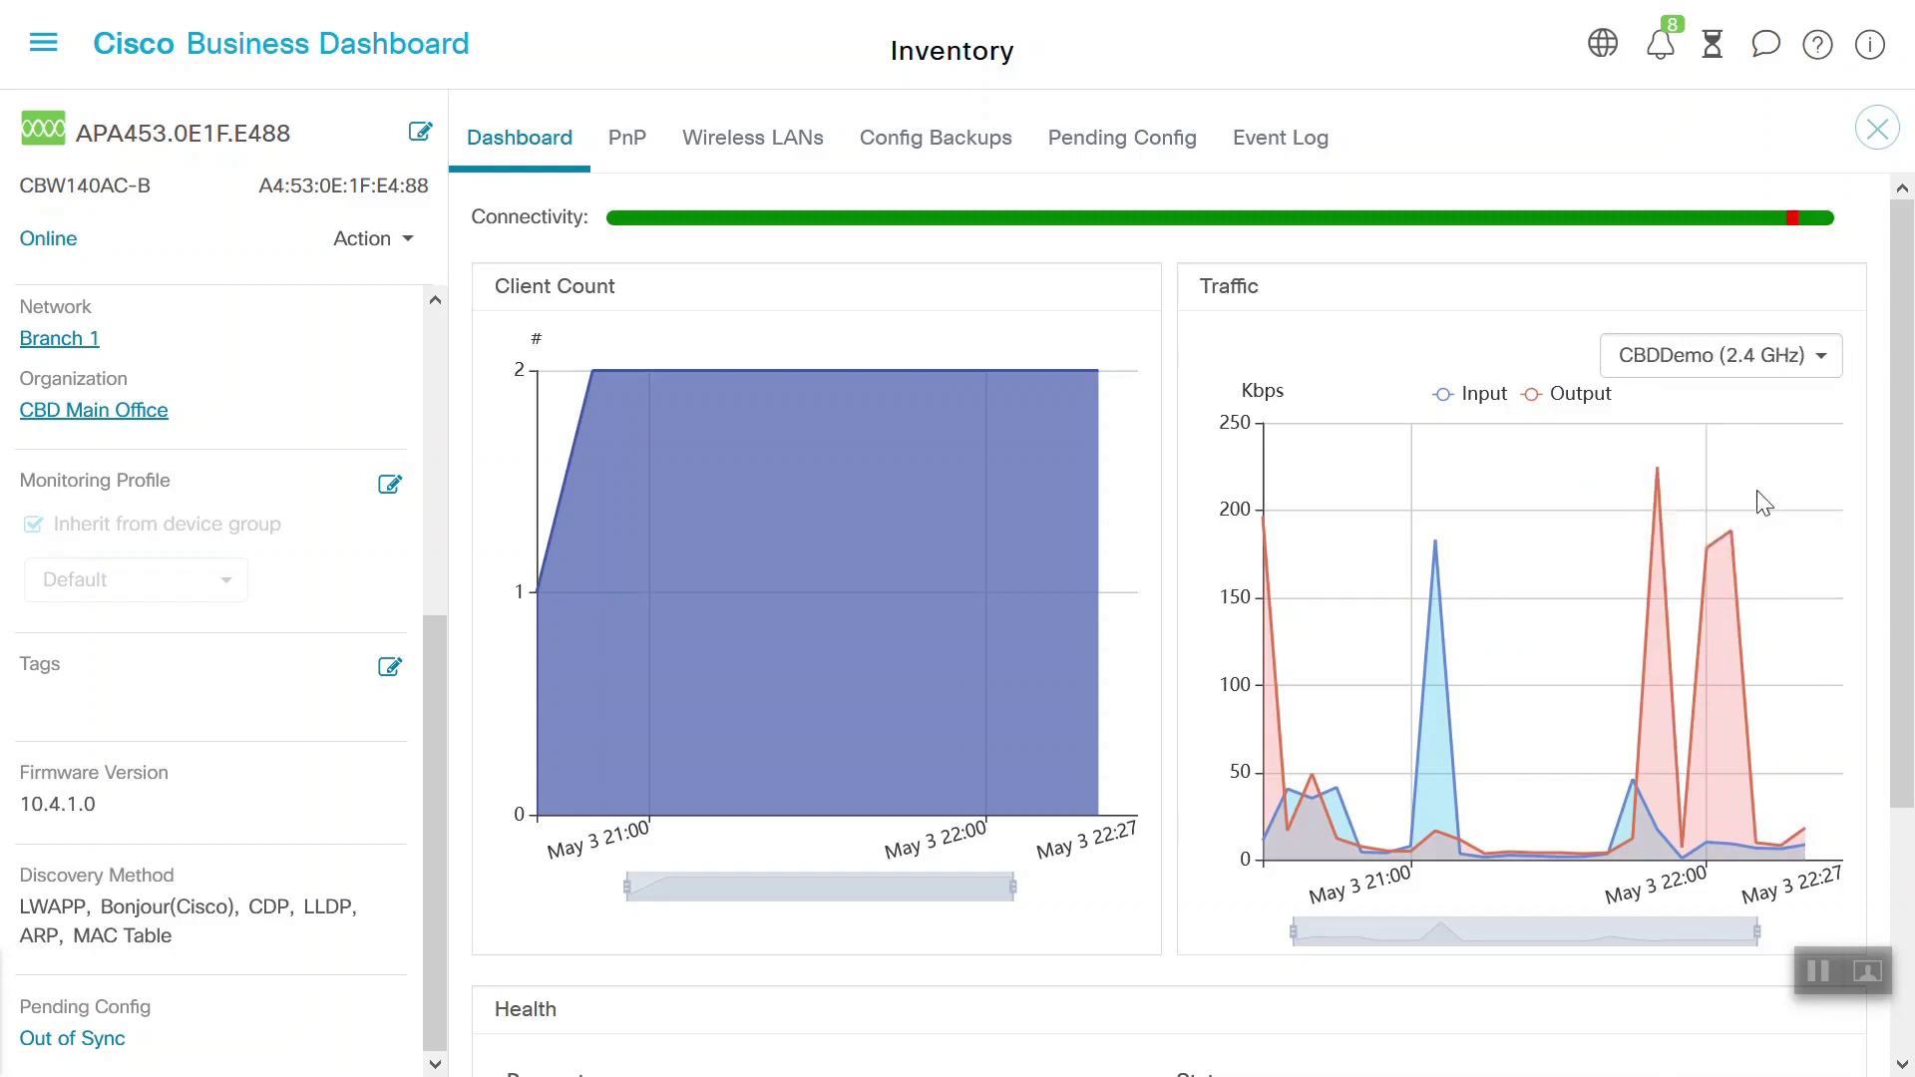
click(1822, 359)
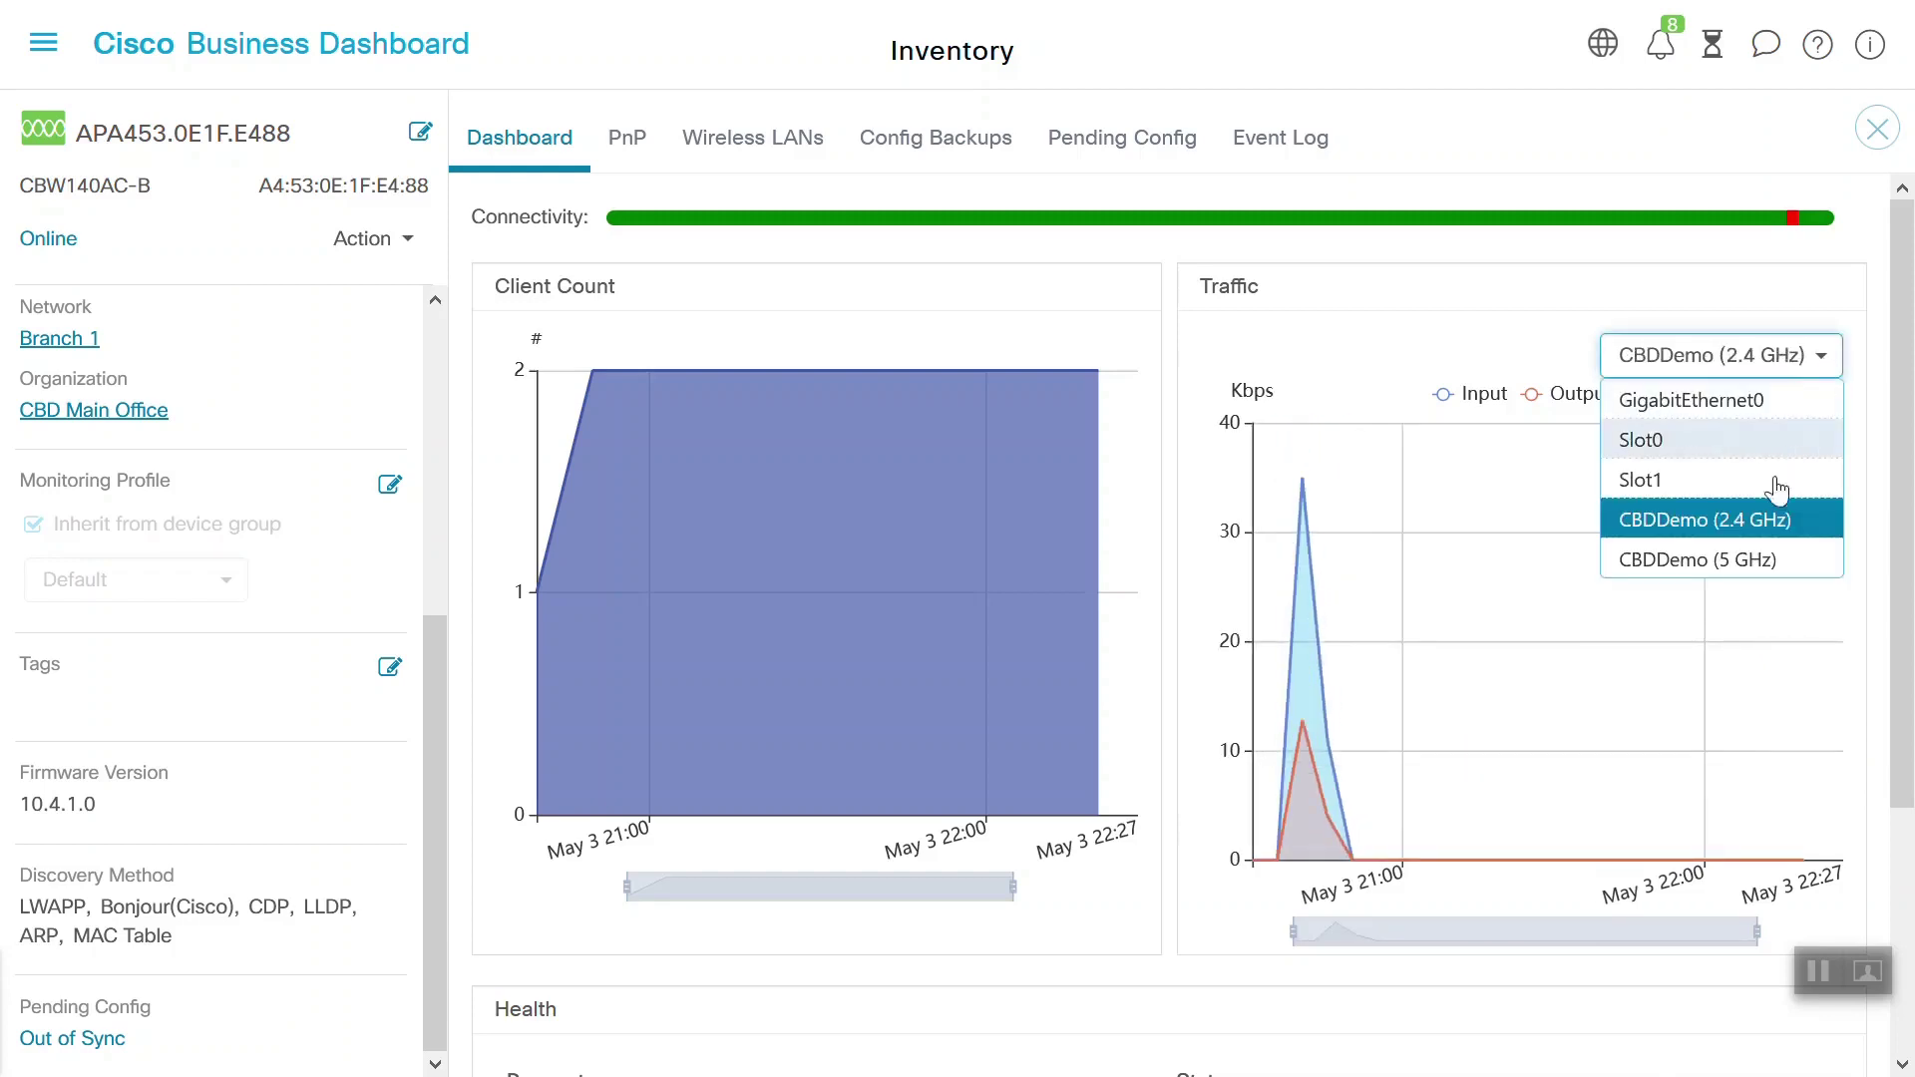
click(1747, 558)
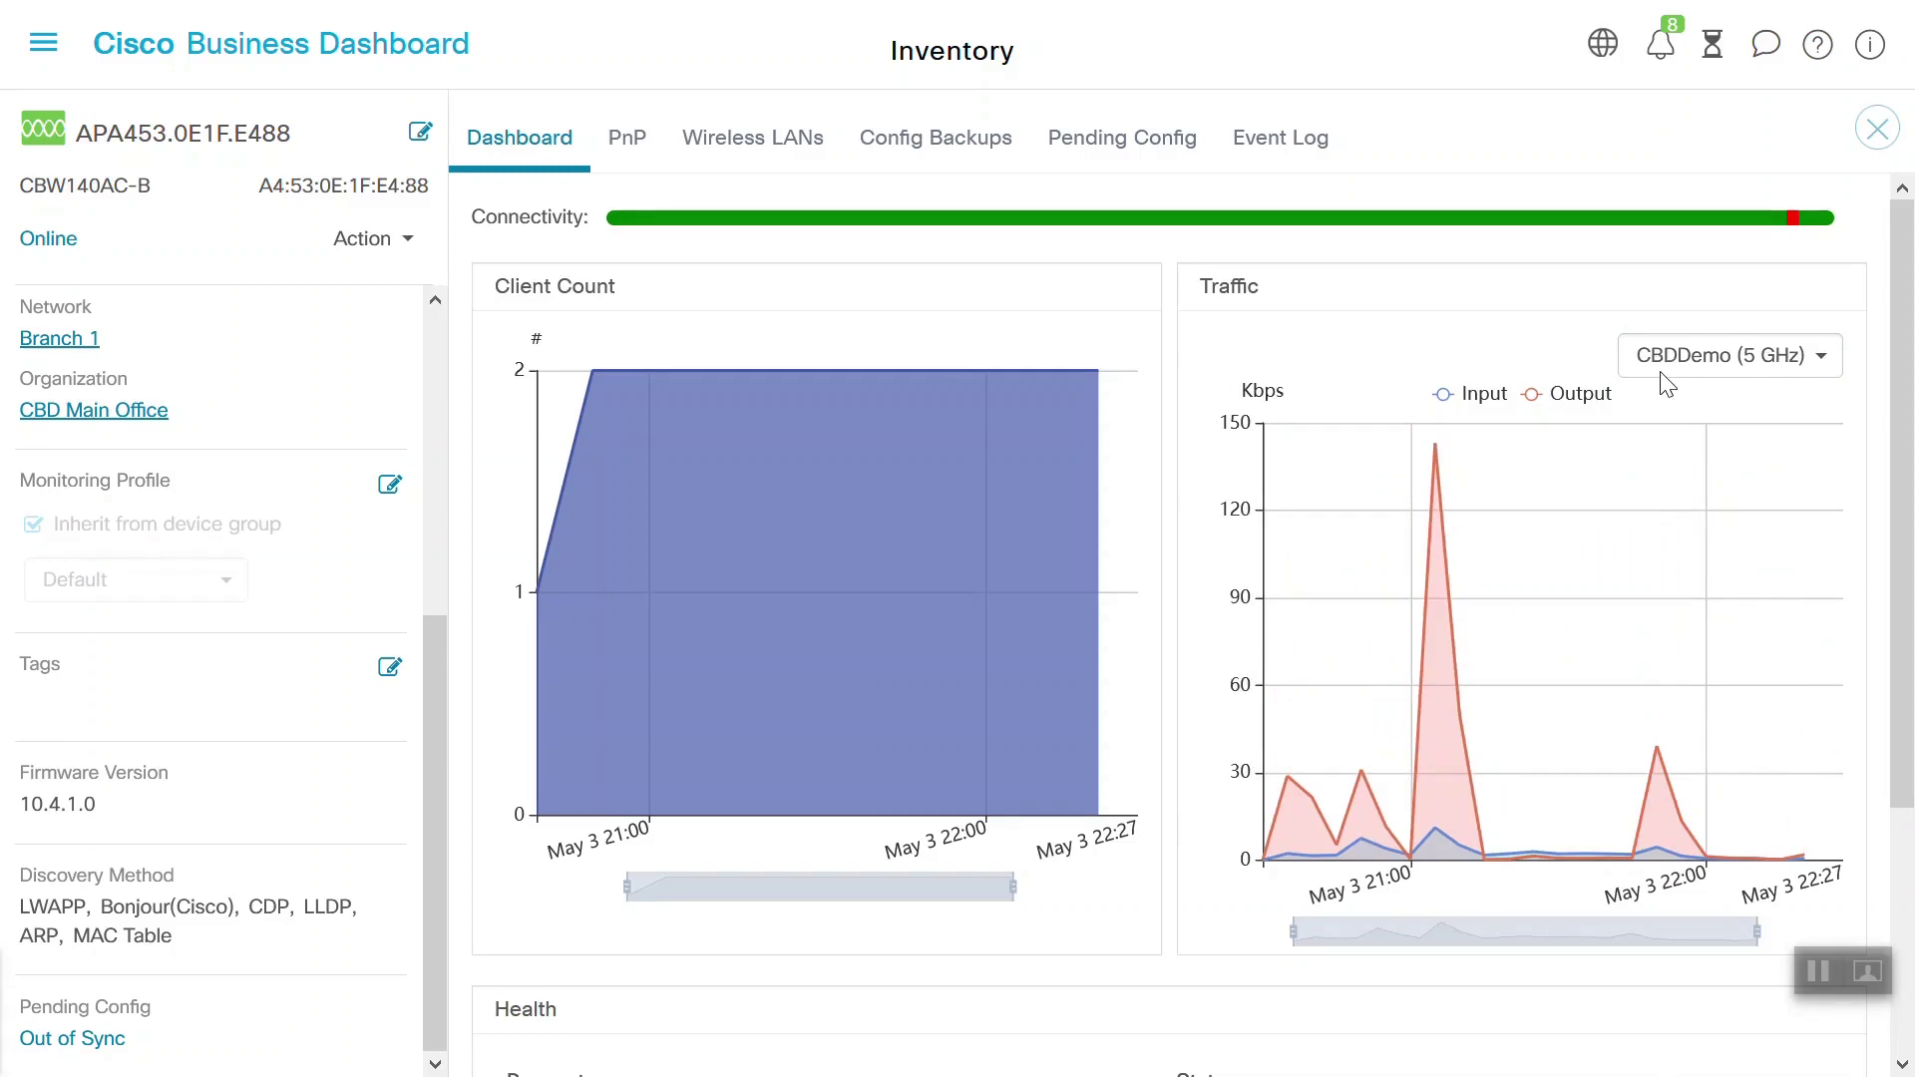
drag(1901, 359, 1911, 598)
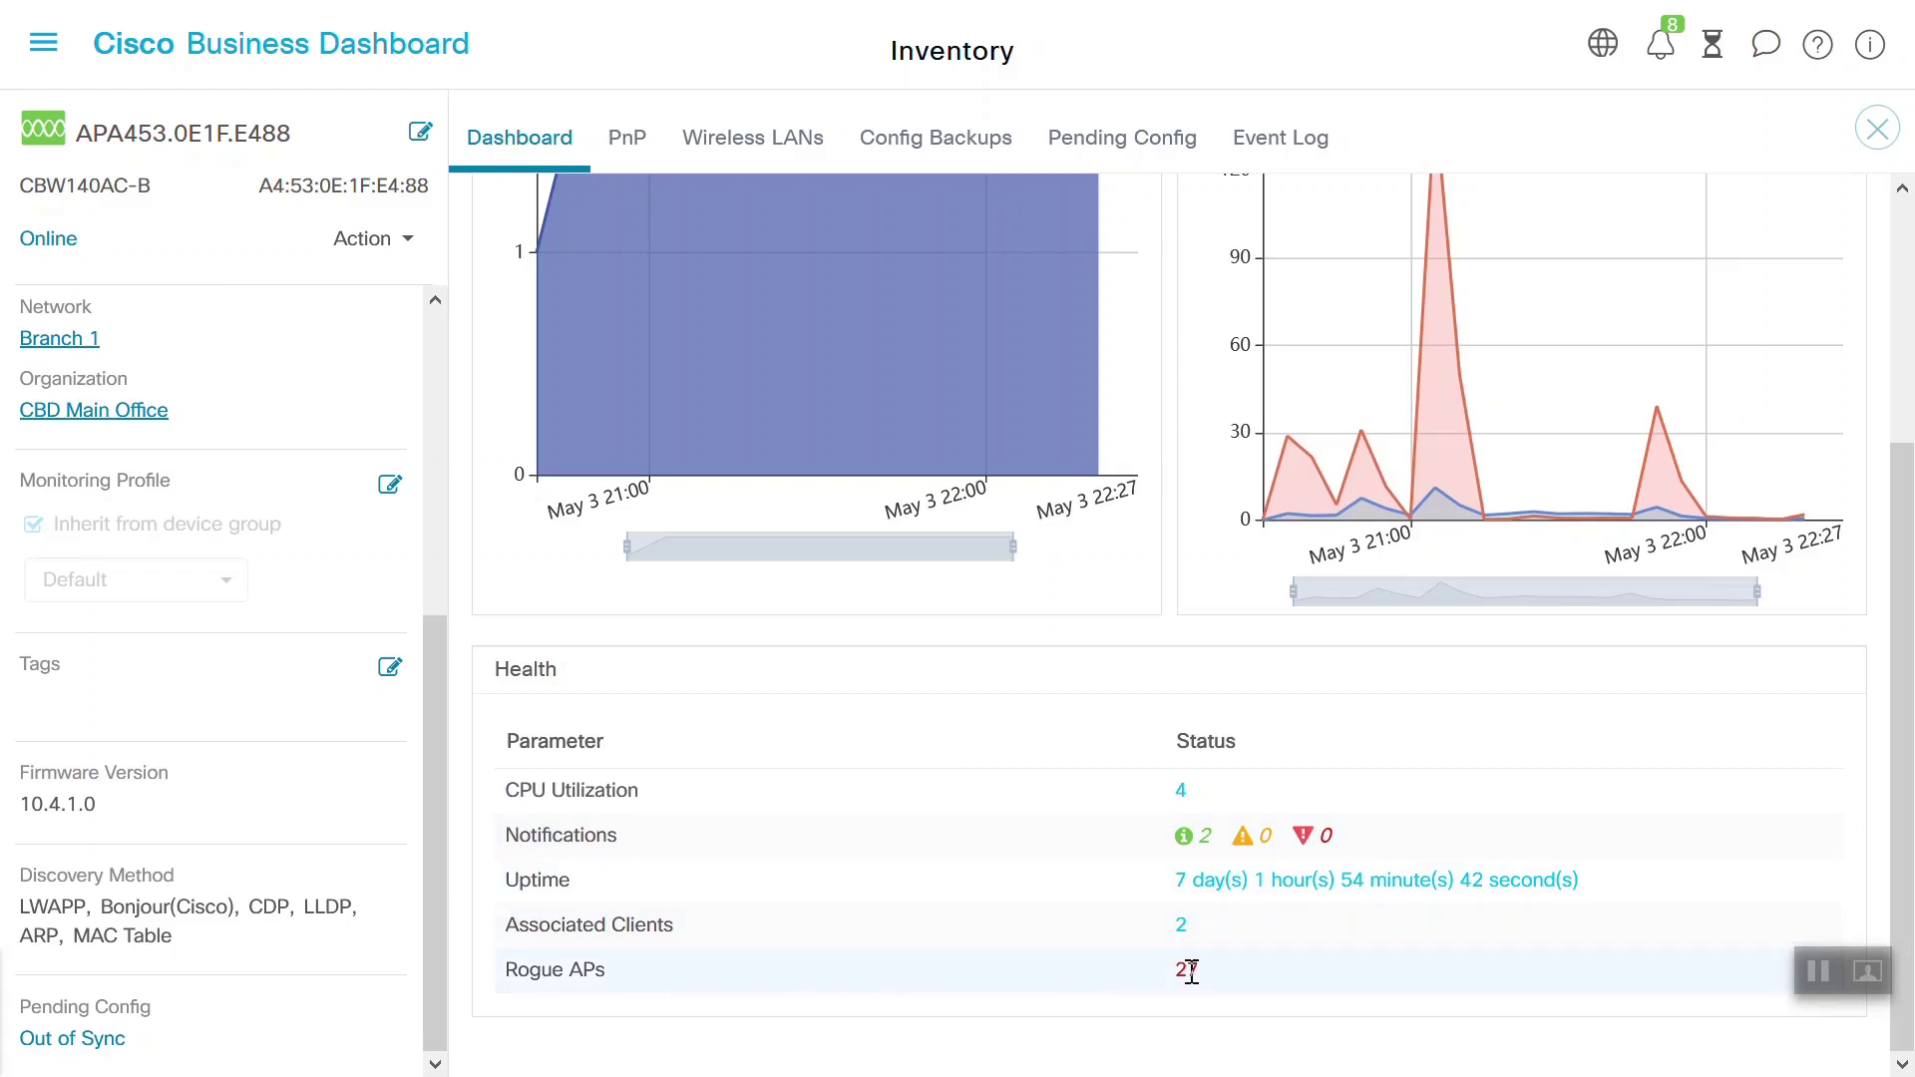
click(631, 144)
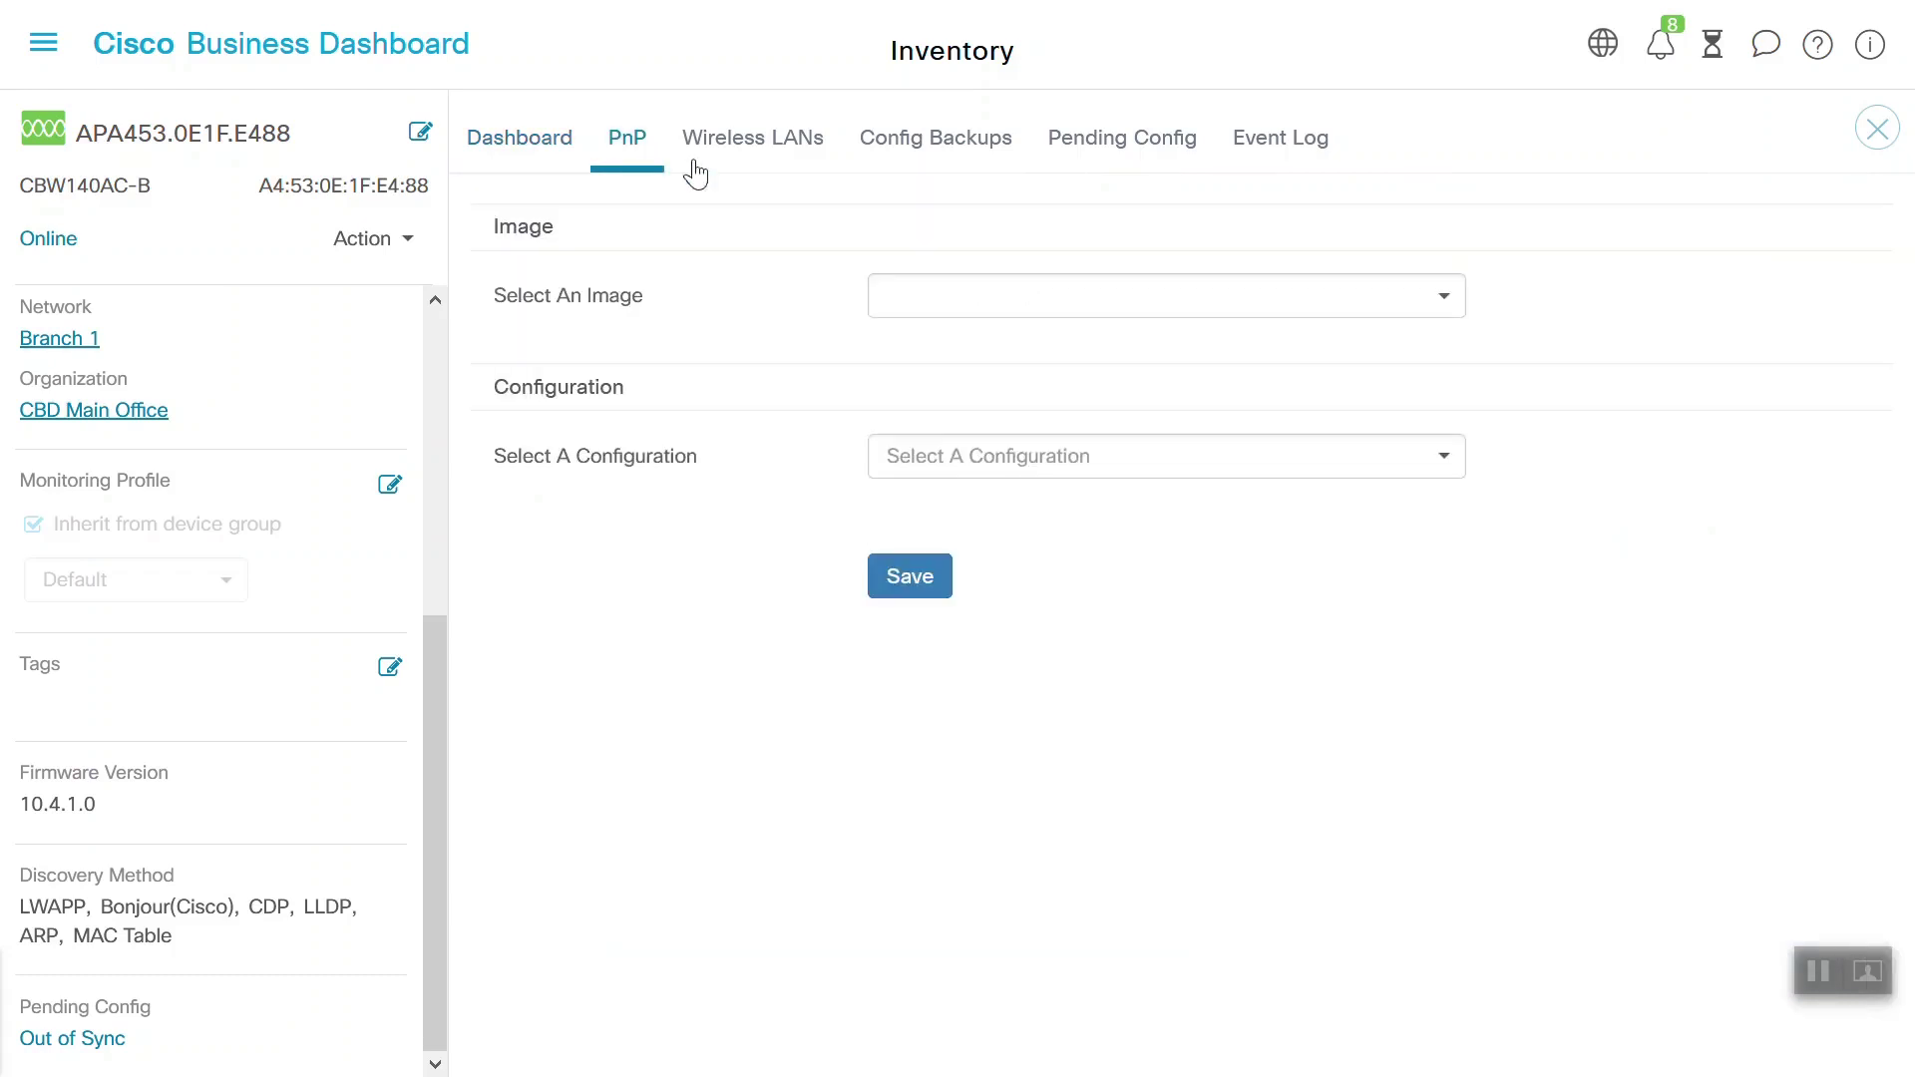
Browse the PnP image and configuration lists without choosing, then show the Wireless LANs tab
click(1065, 304)
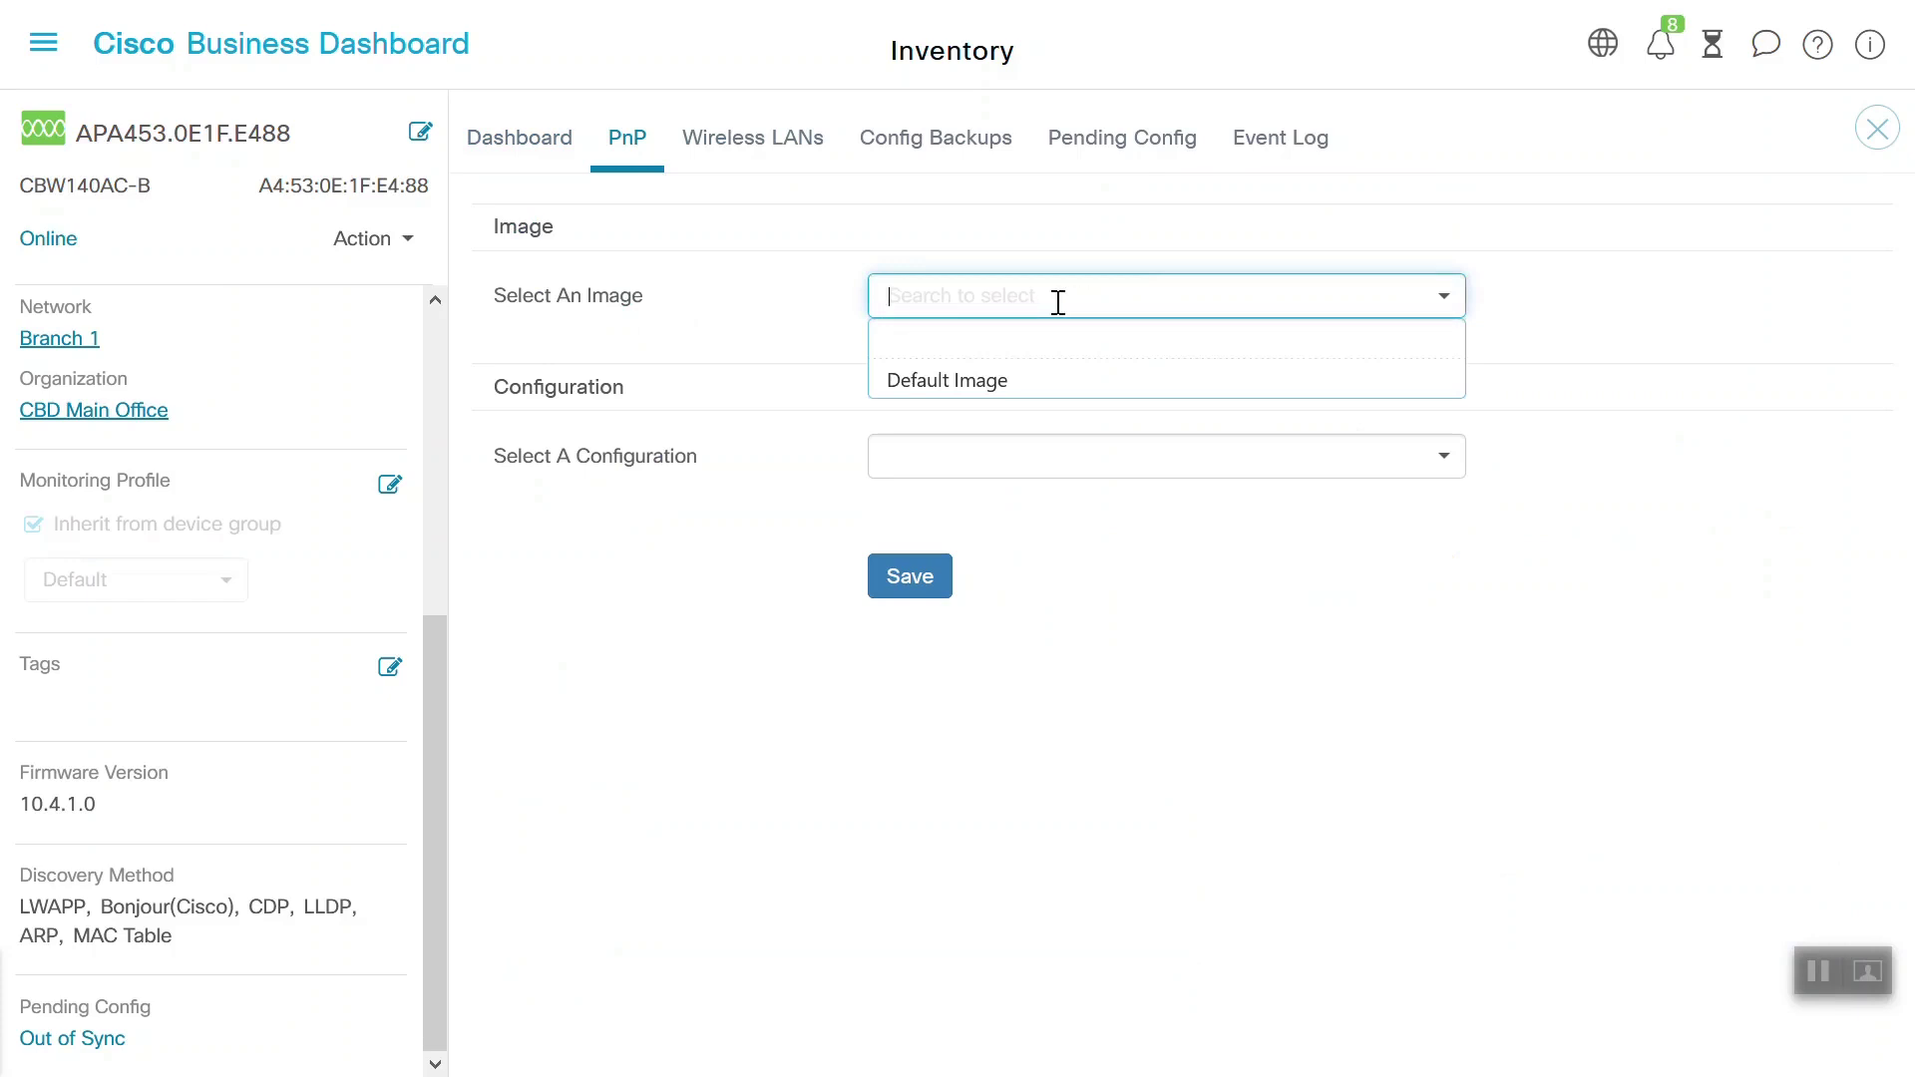
click(997, 459)
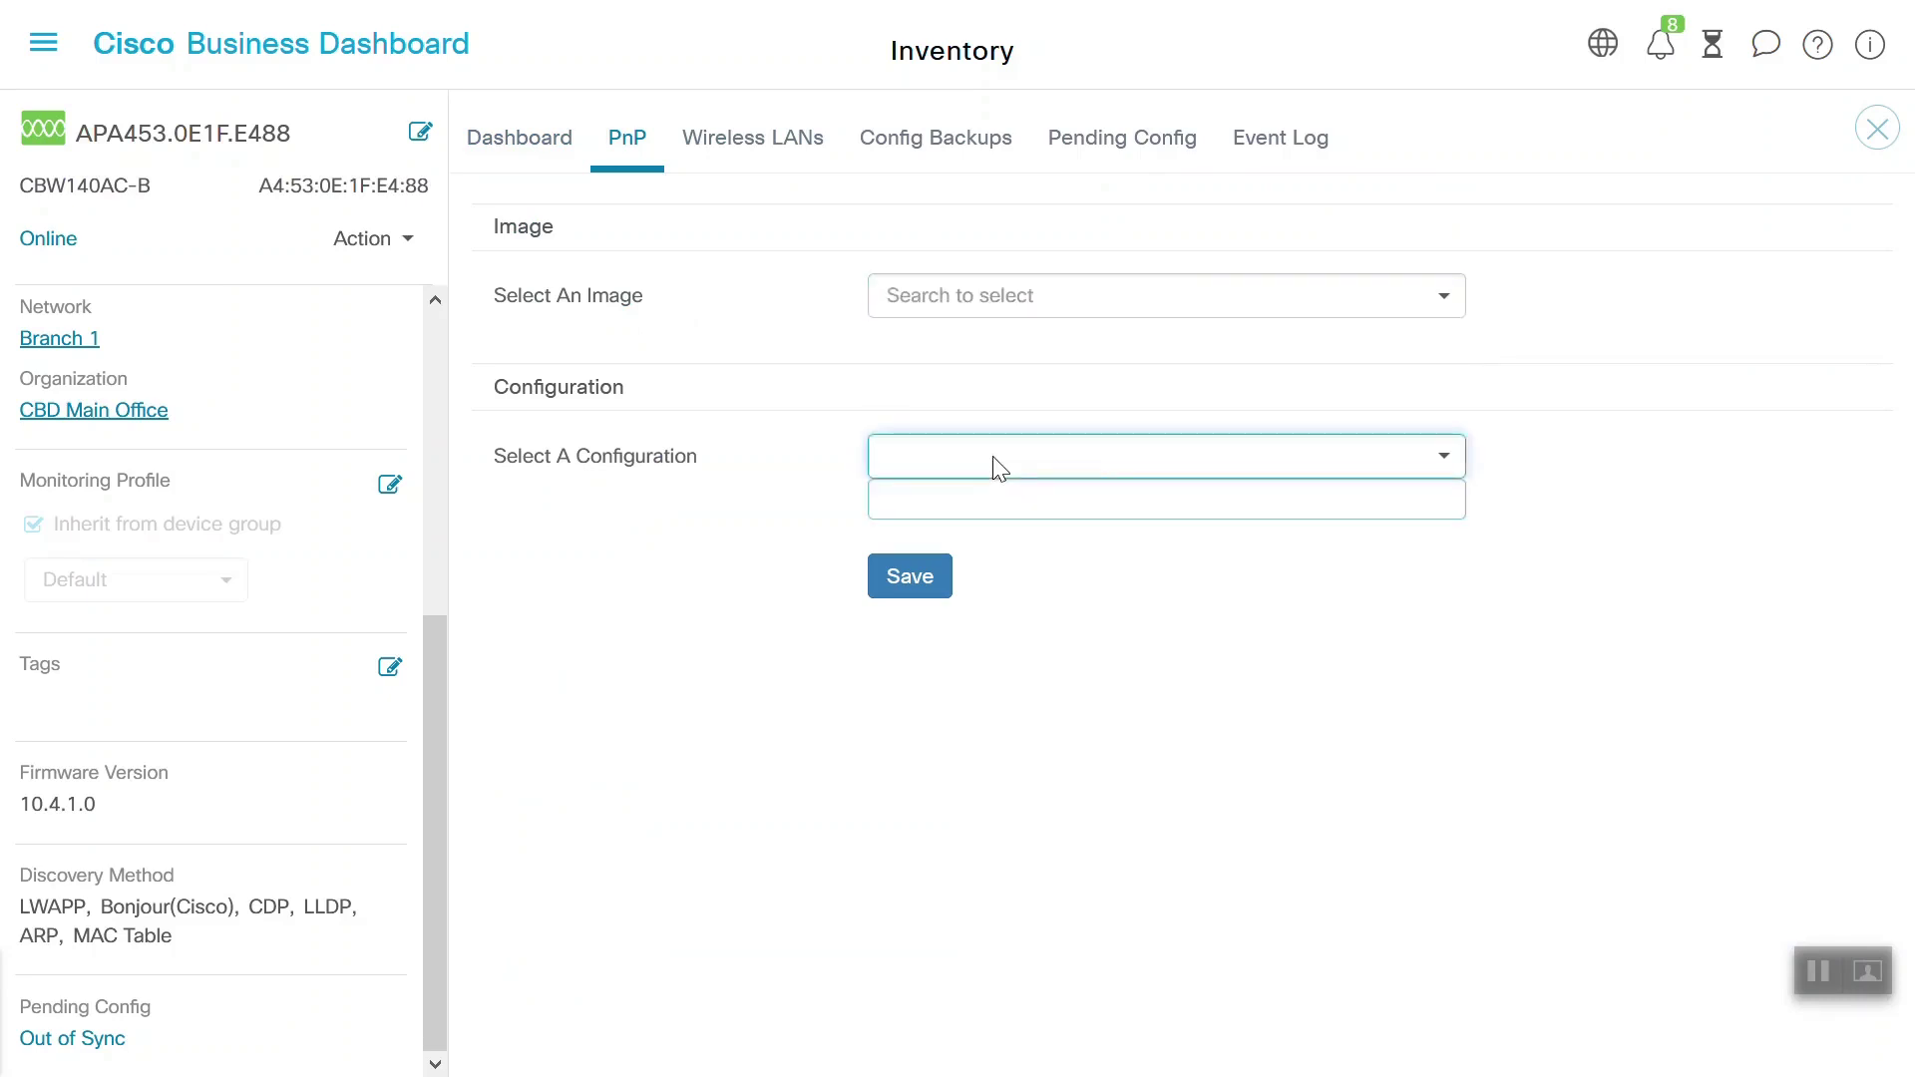
click(1395, 672)
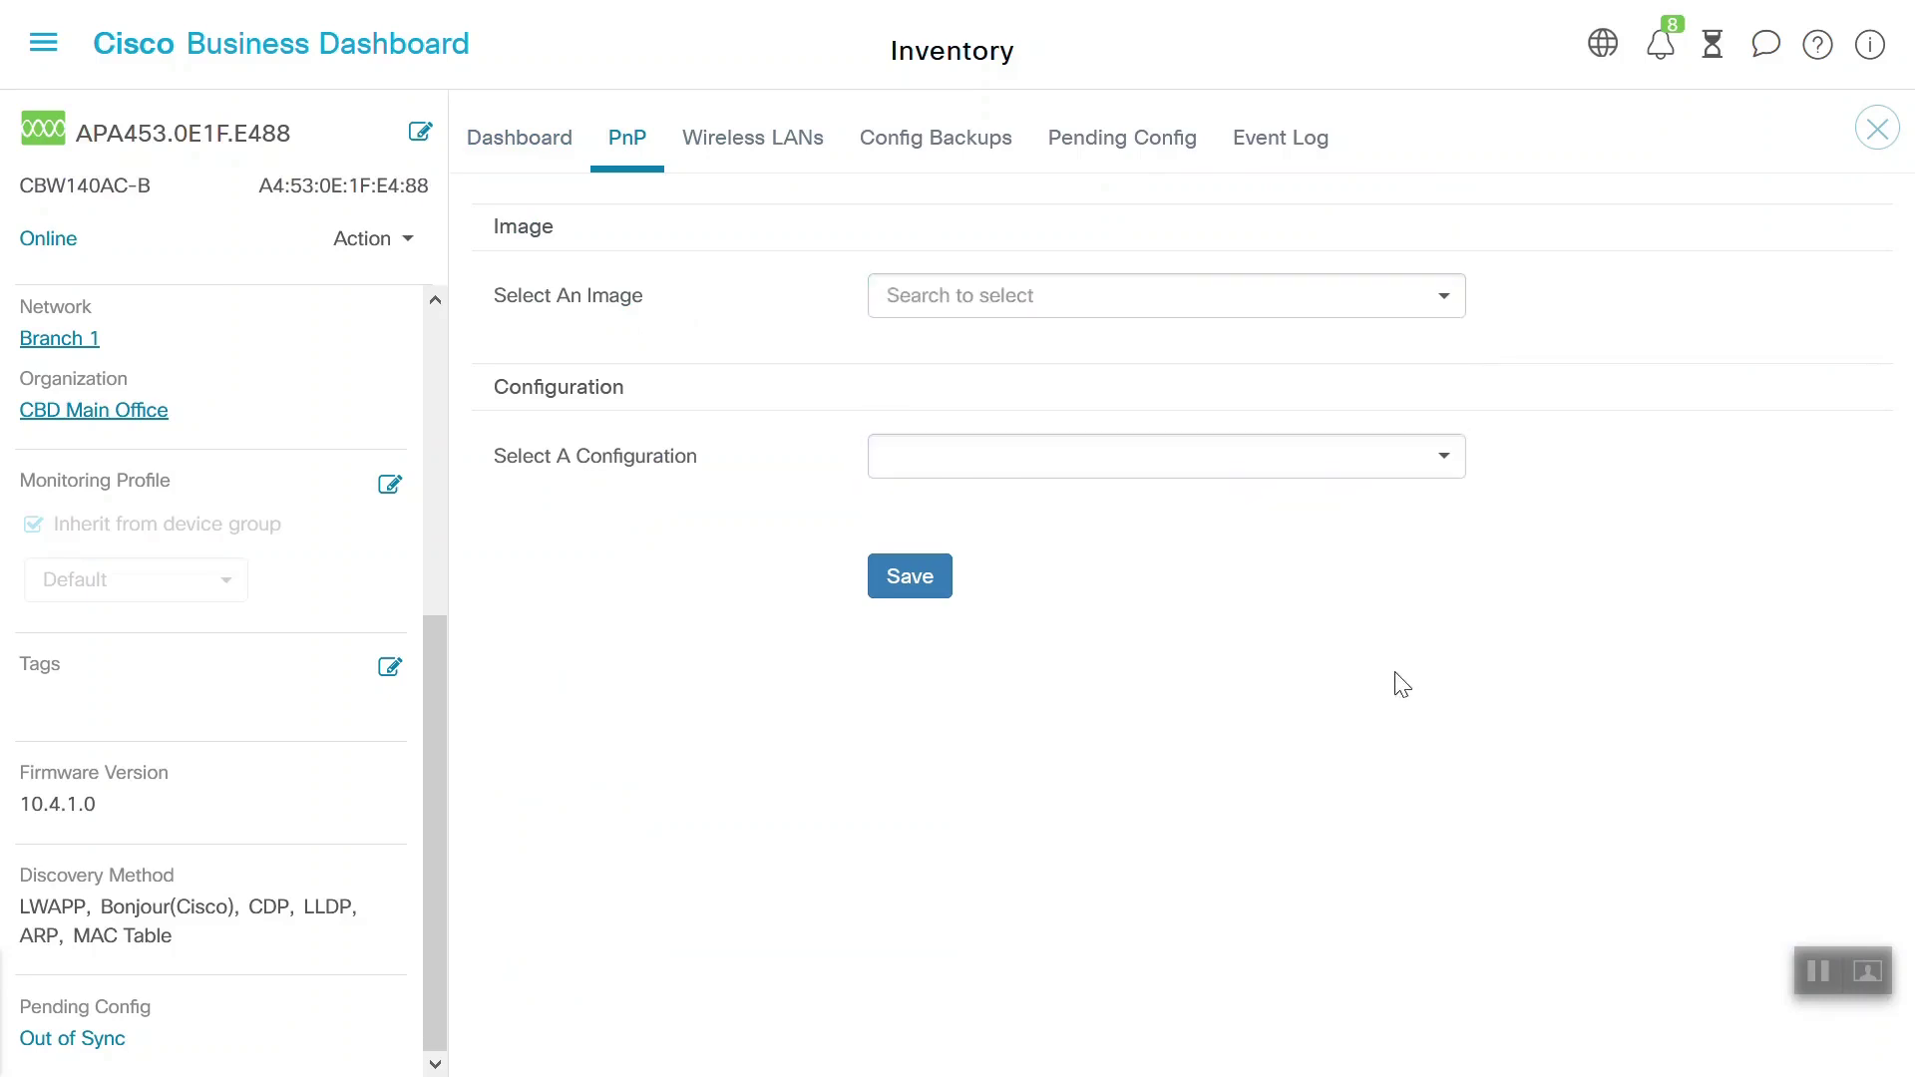
click(1444, 475)
click(1584, 461)
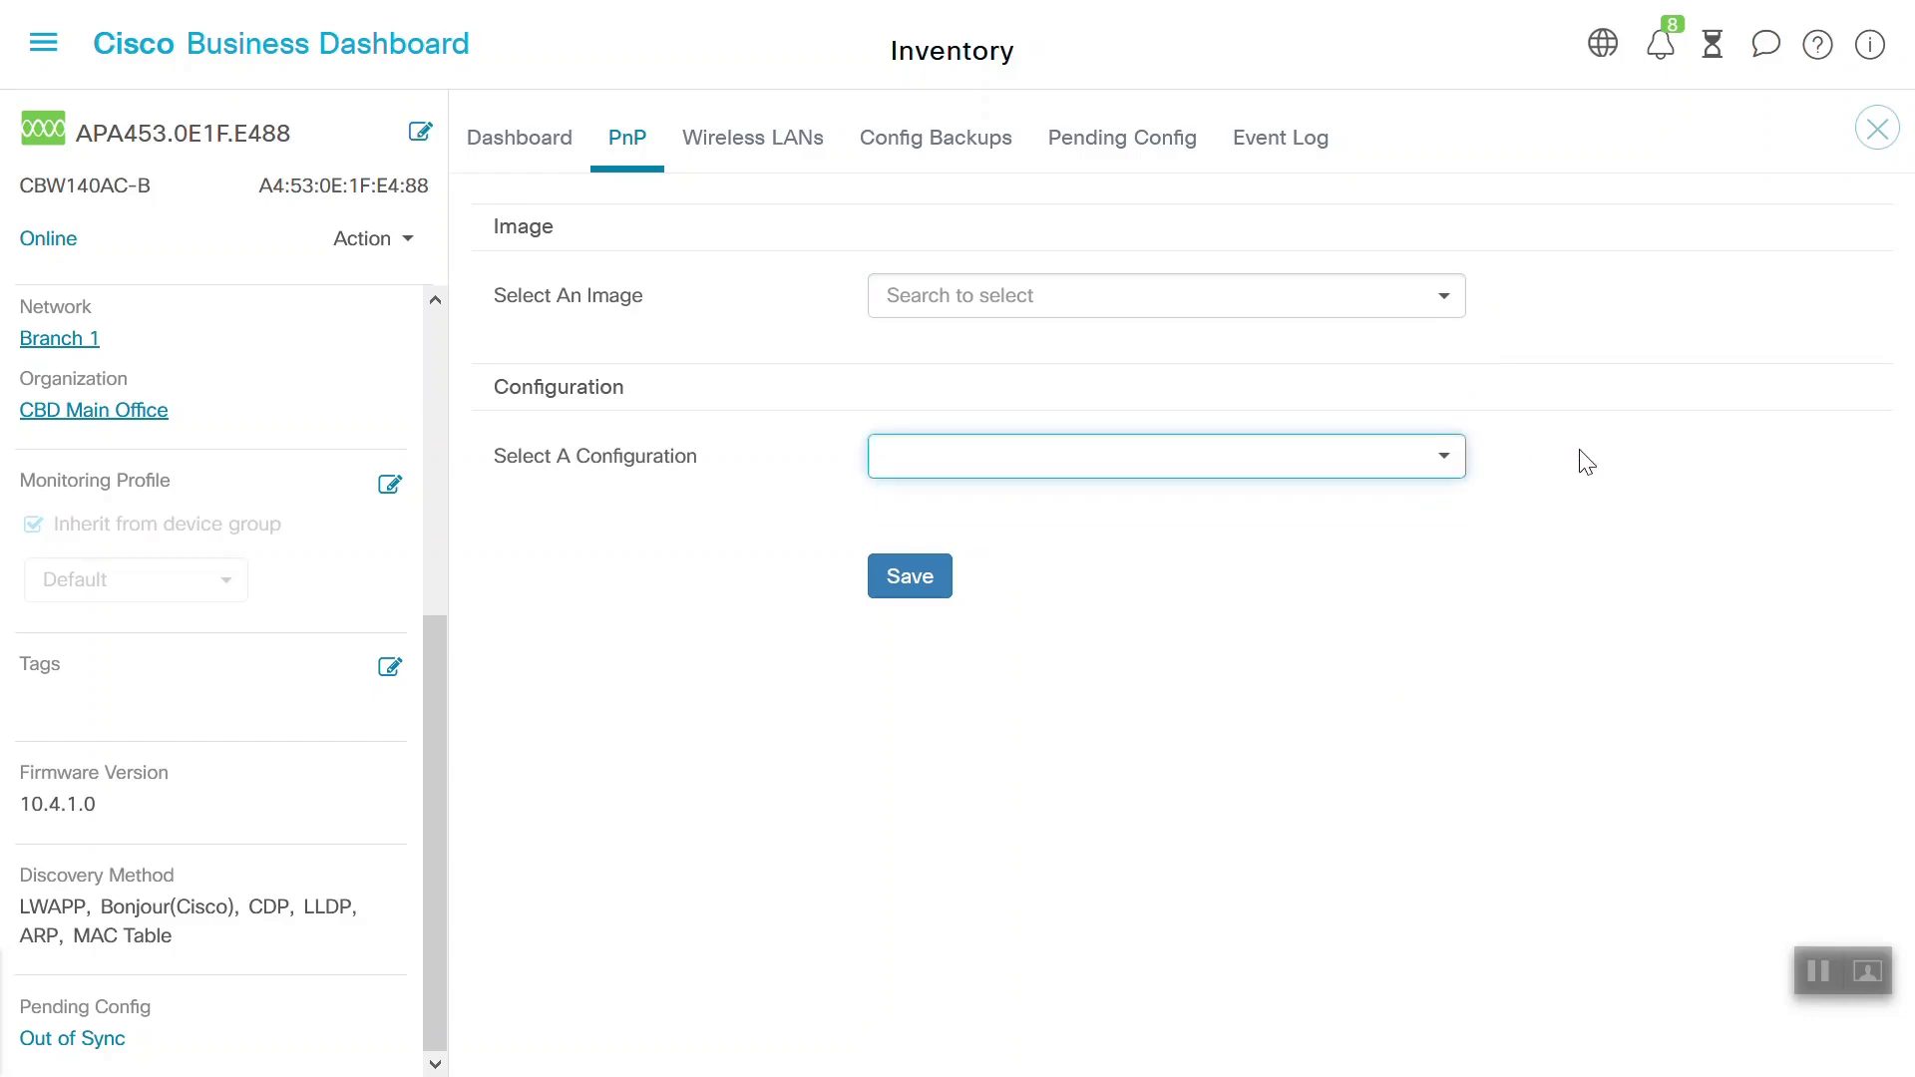
click(763, 150)
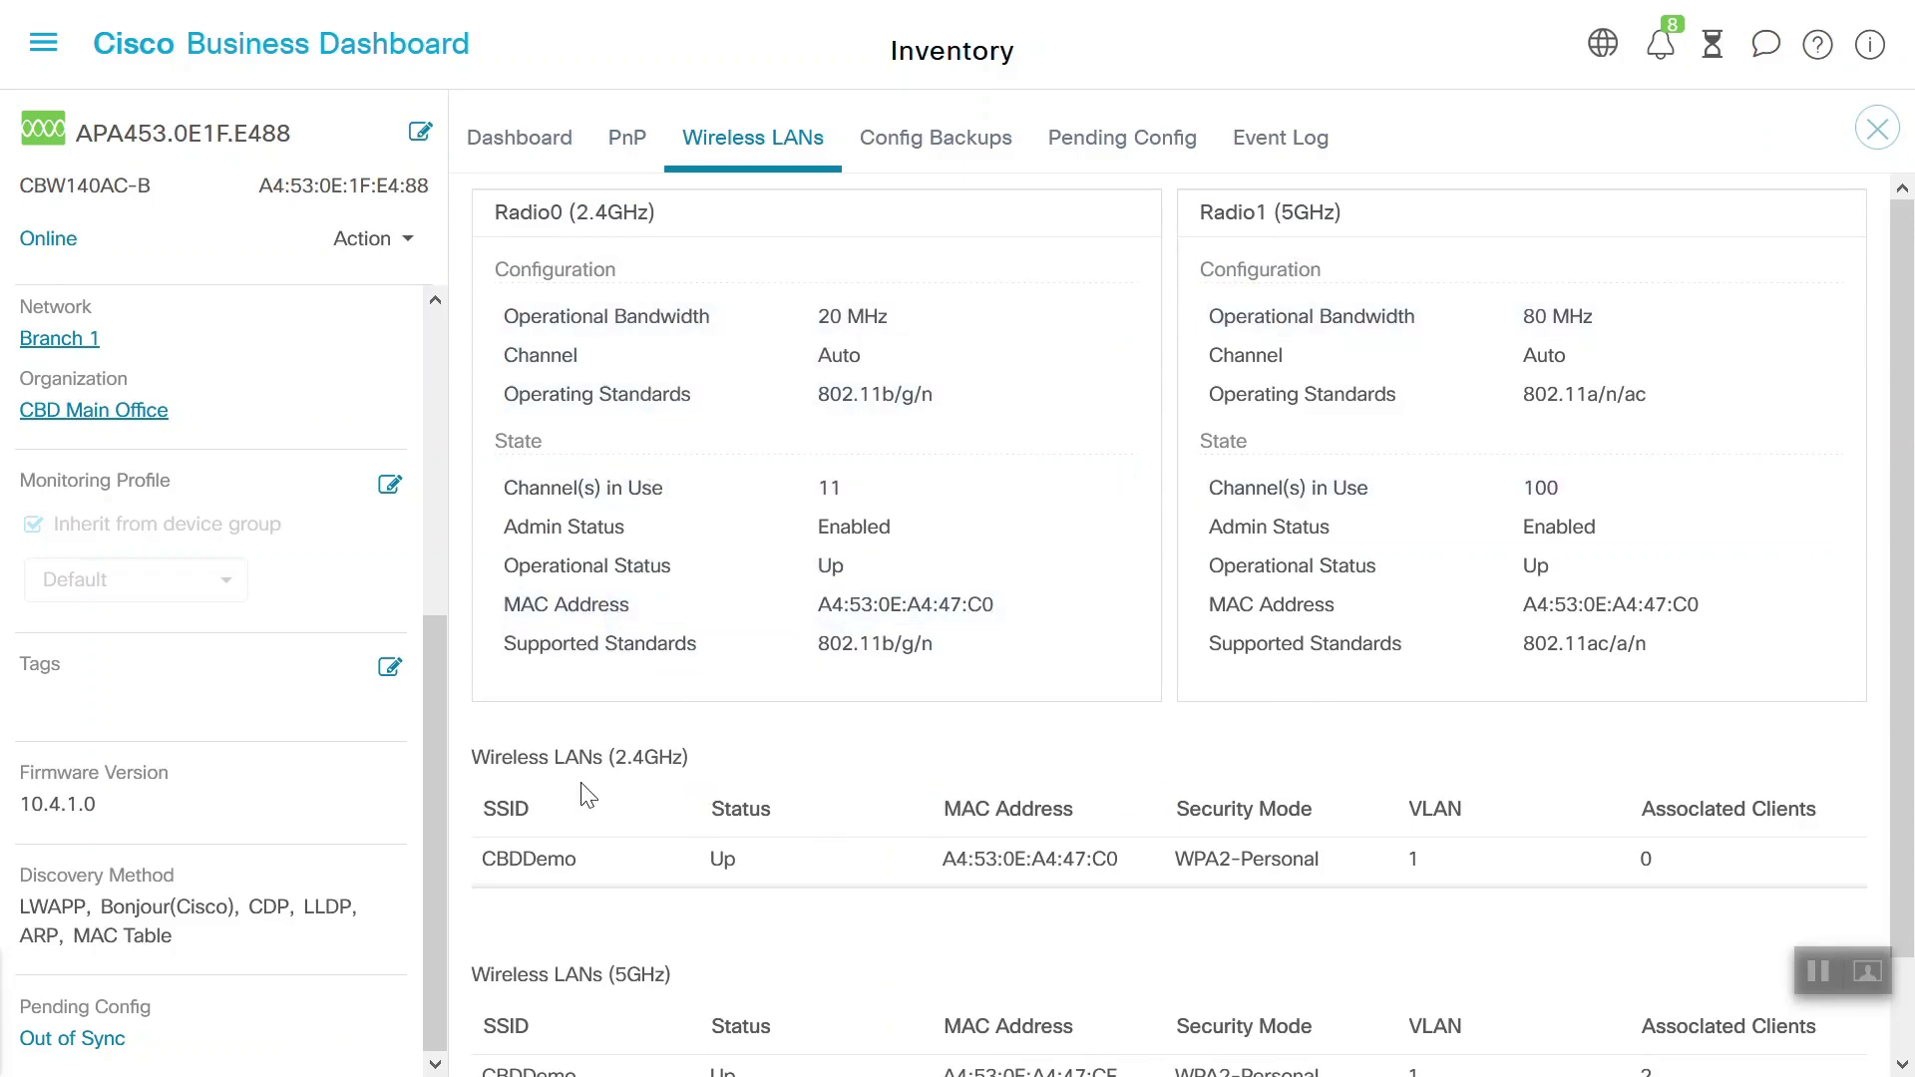
Look at the access point's Config Backups, then its Pending Config comparison
scroll(1900, 608, down, 2)
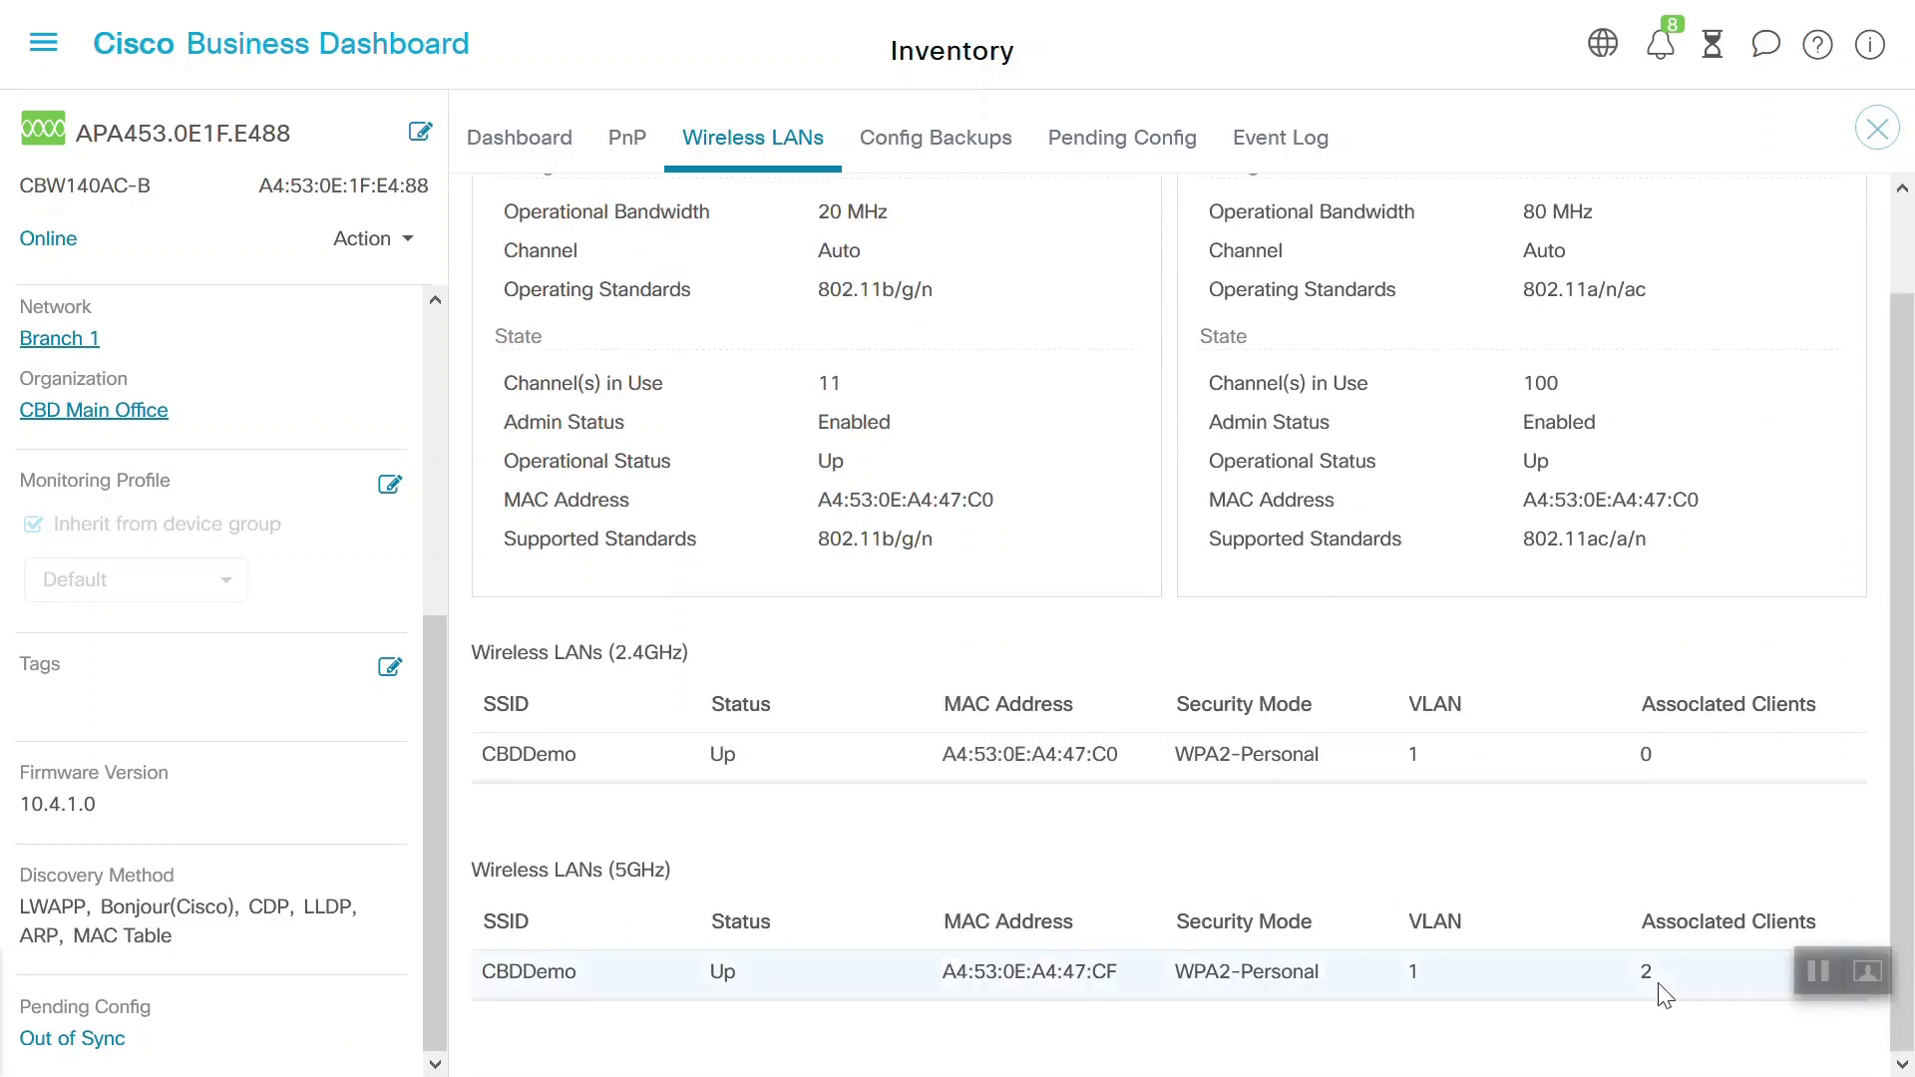
click(972, 140)
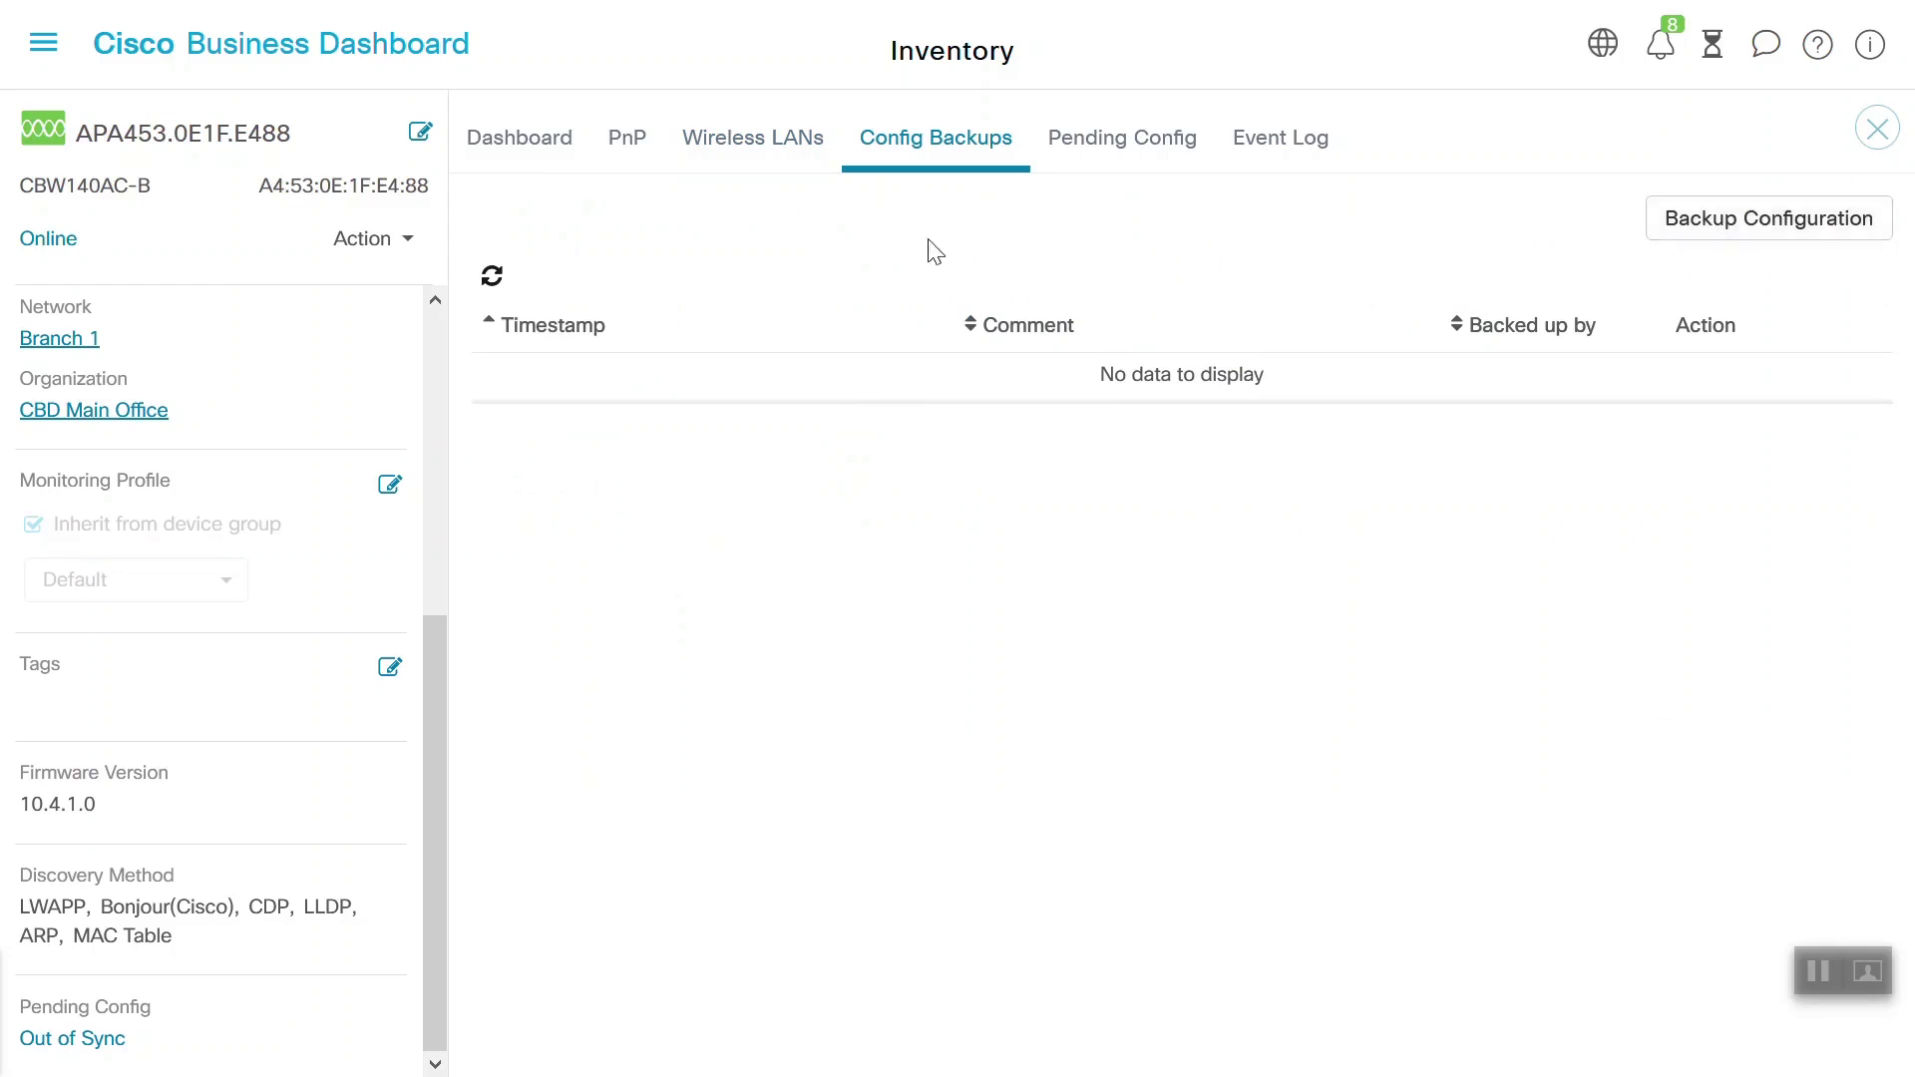
click(1133, 142)
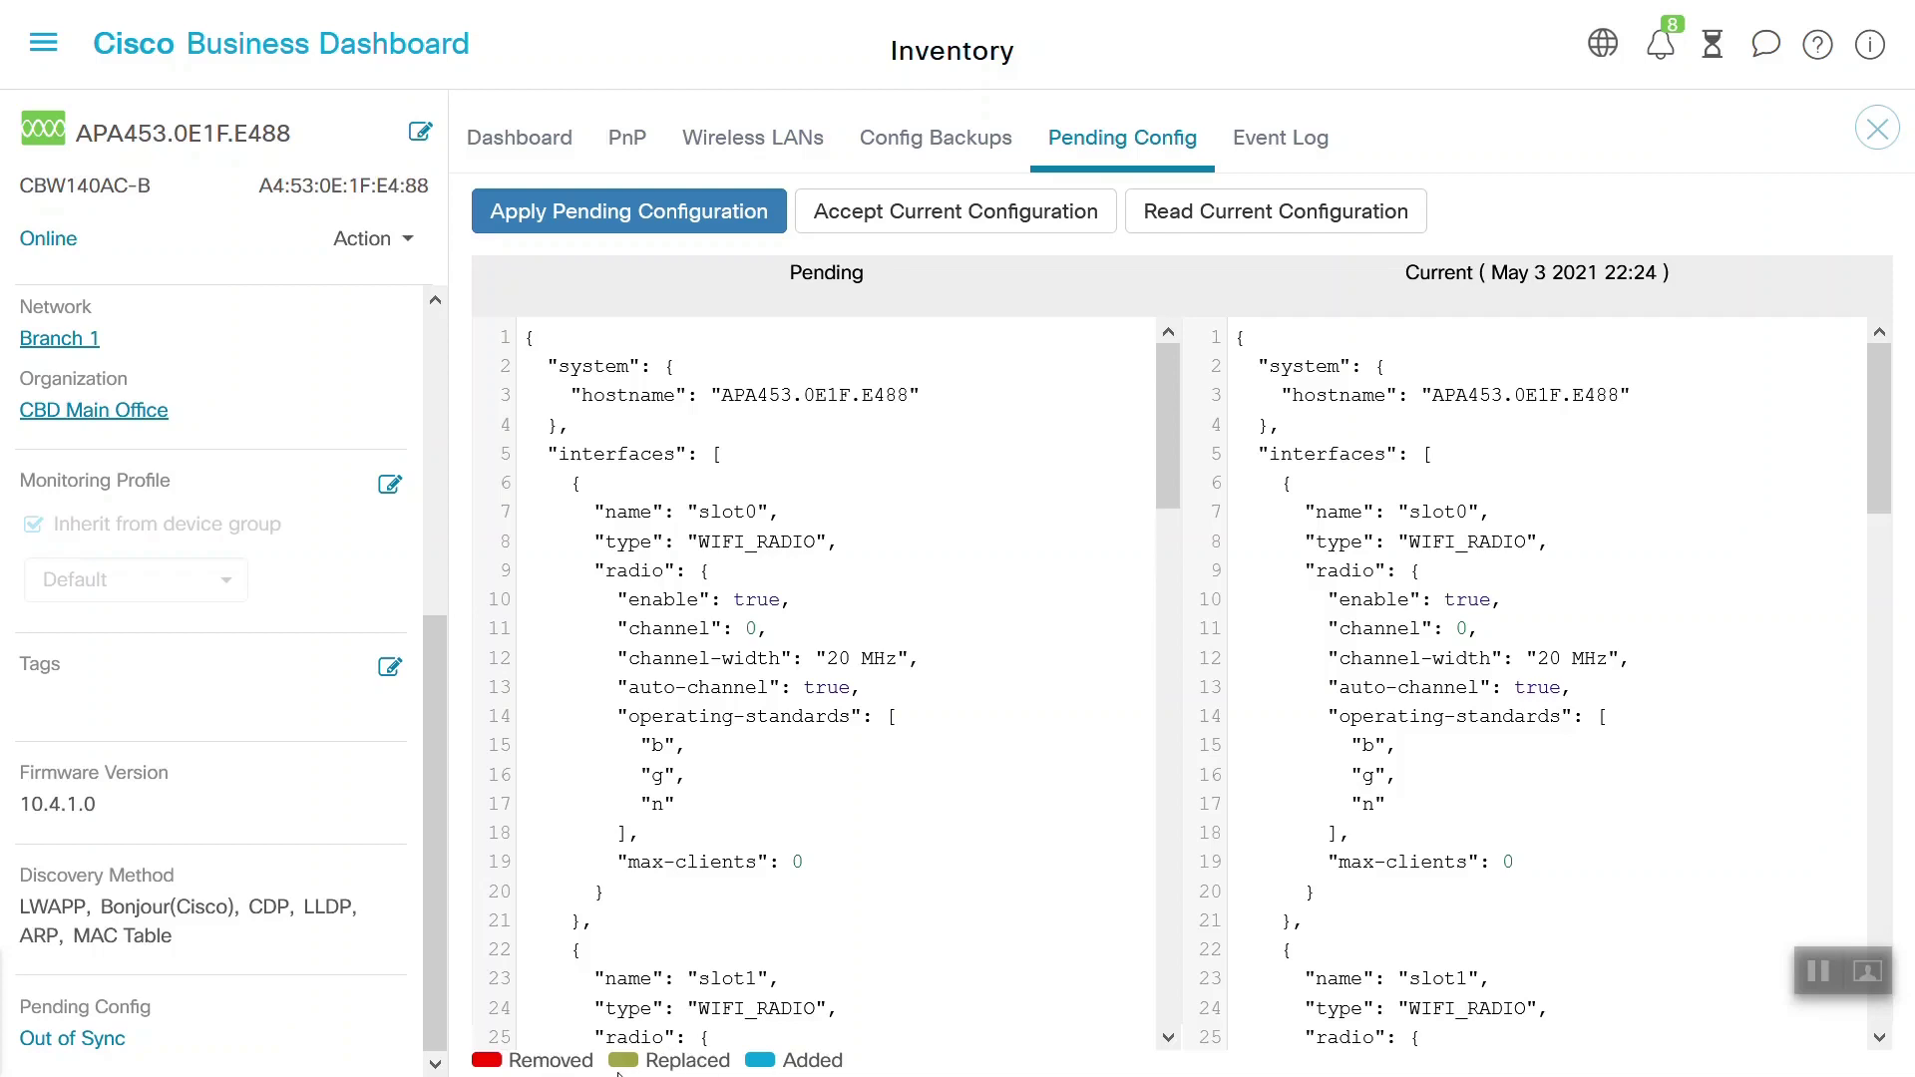
Show the access point's Event Log, then bring up the main navigation menu
click(1281, 140)
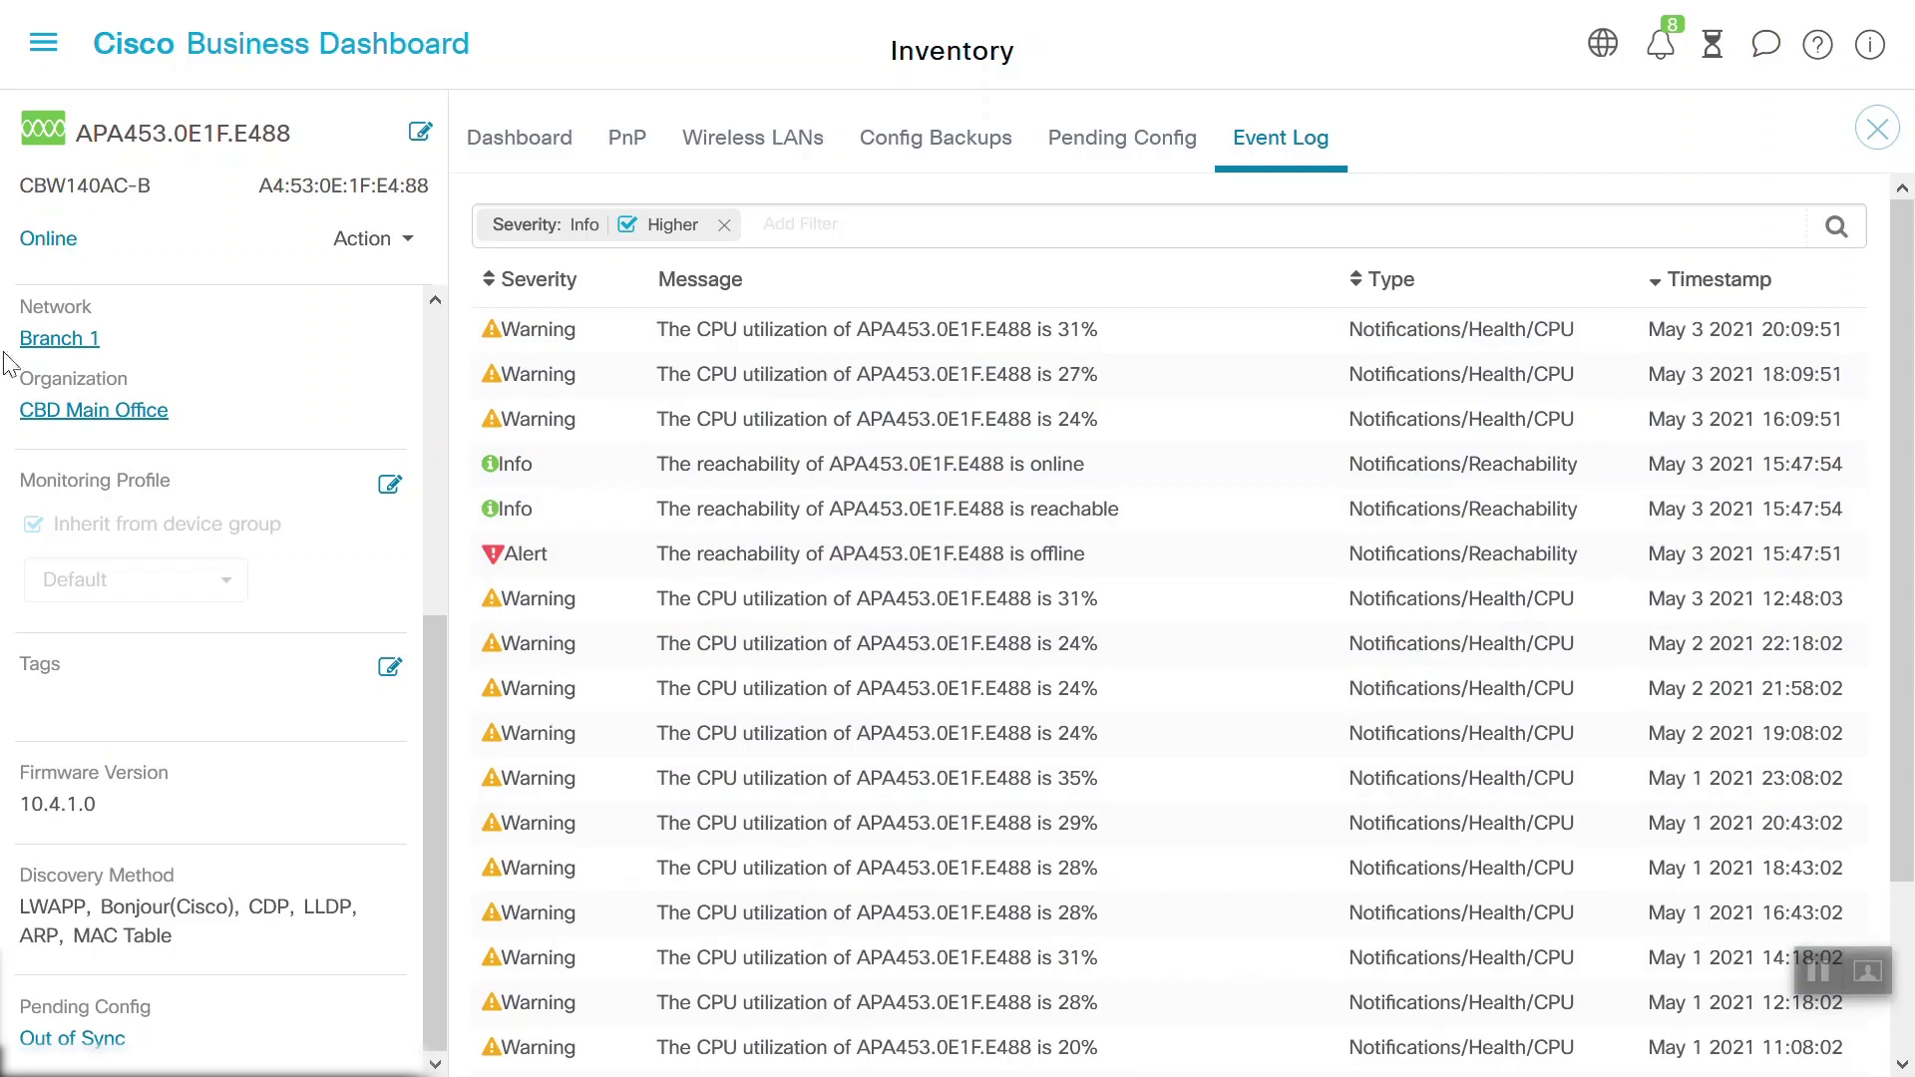
click(45, 52)
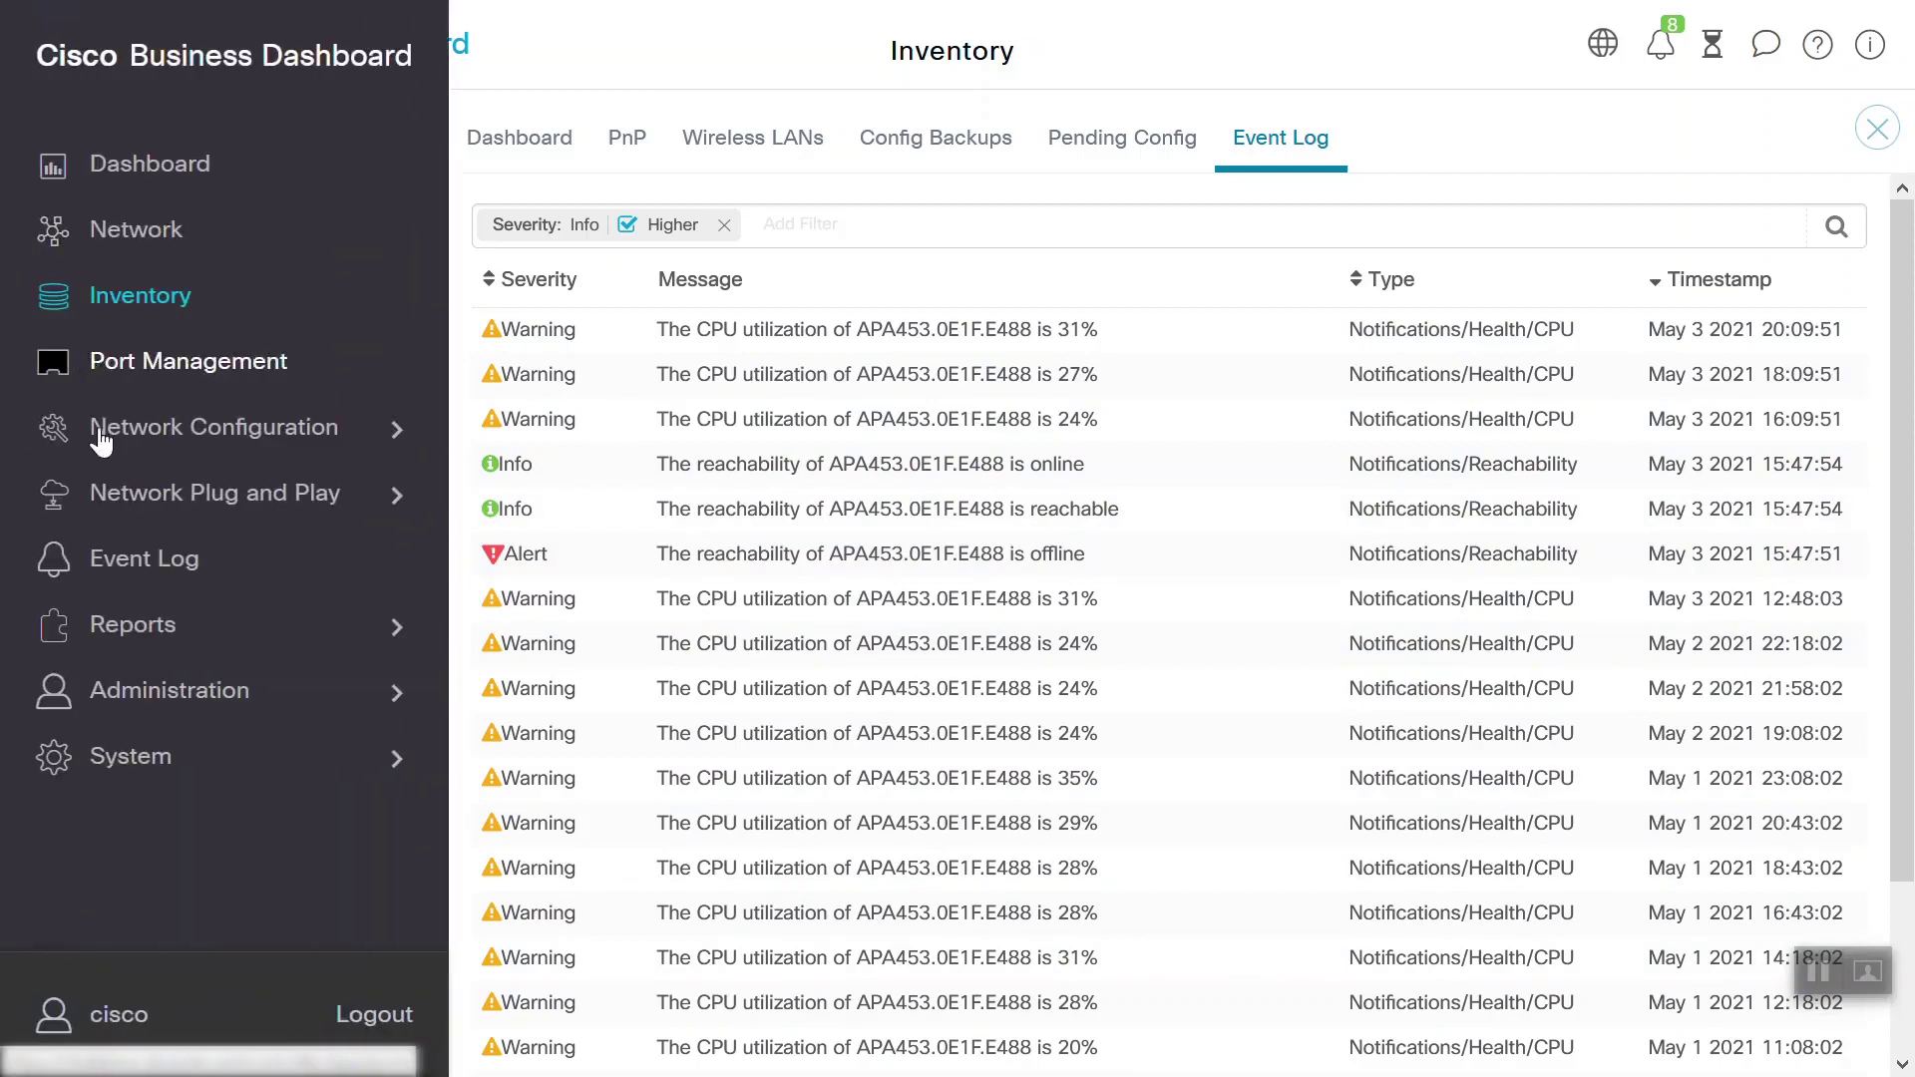
Open the Wireless Network report and chart the CBDDemo SSID
click(143, 628)
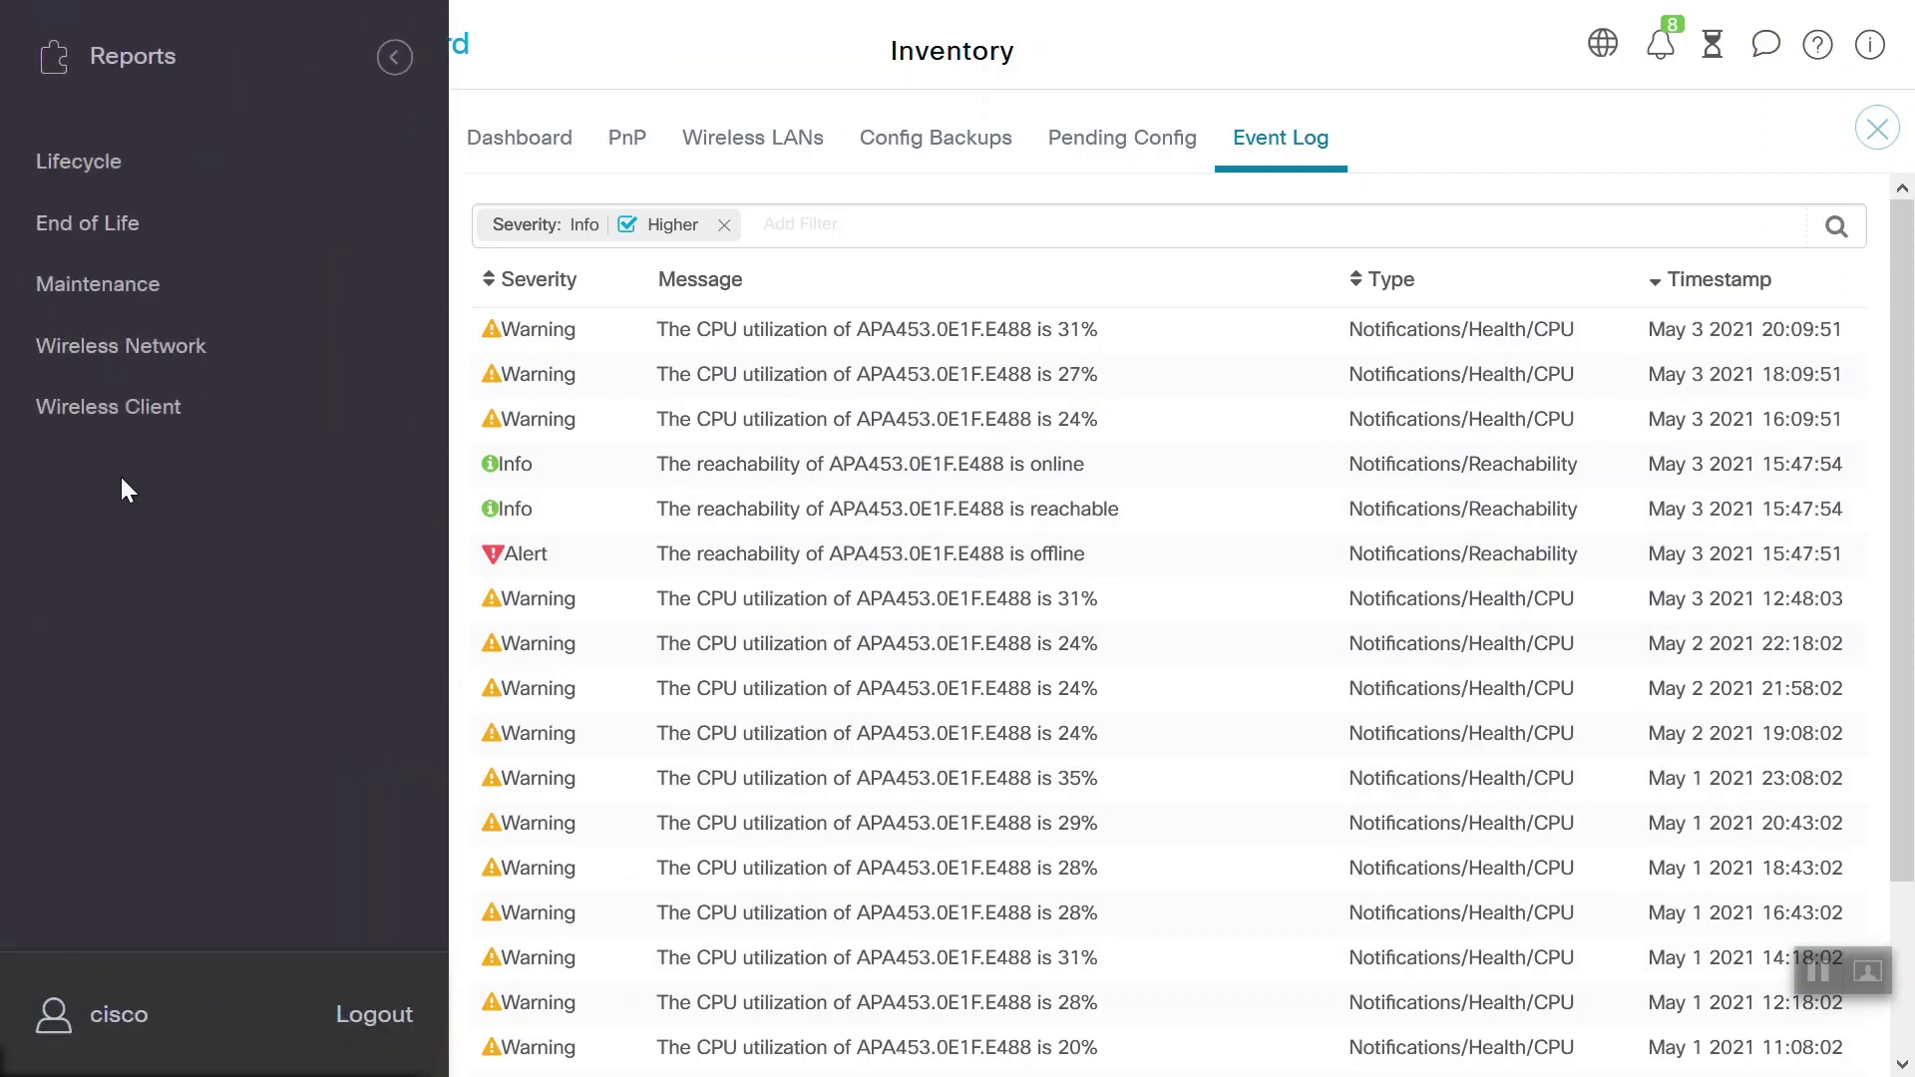
click(116, 349)
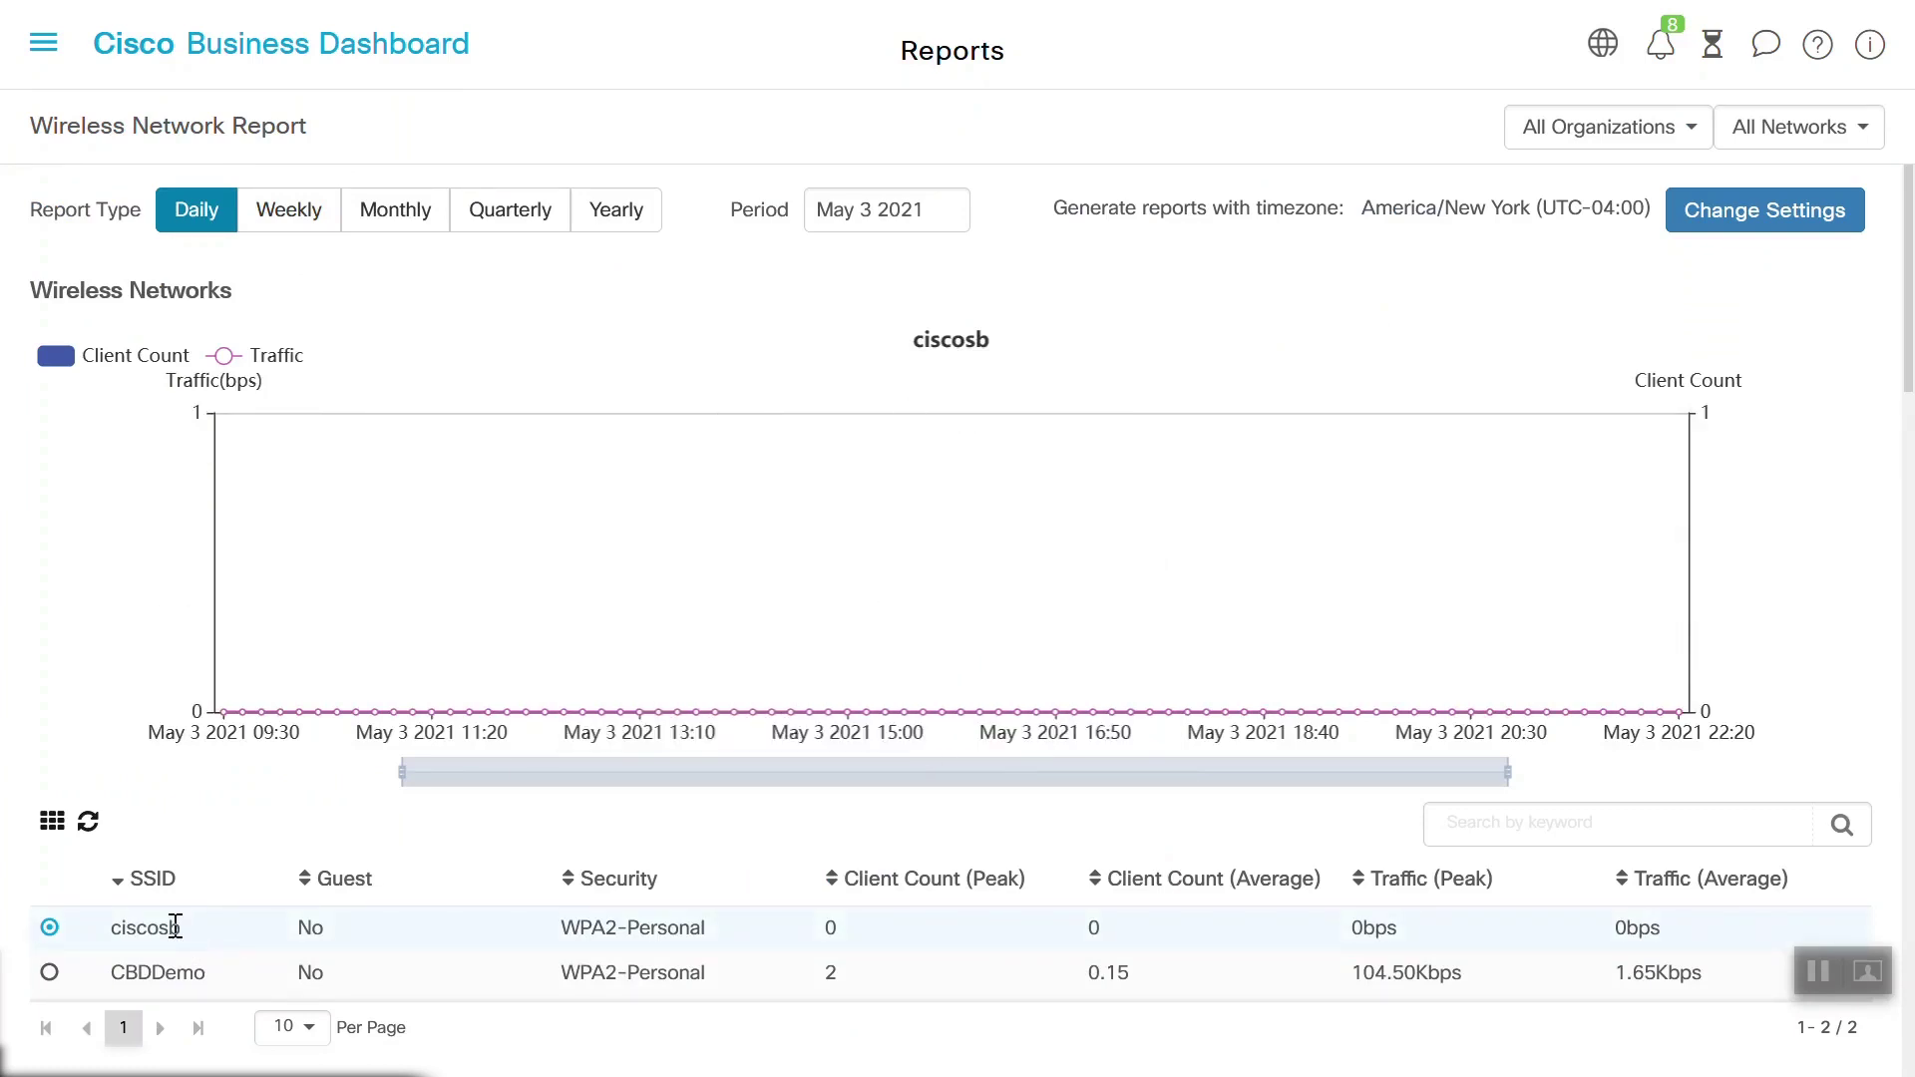
click(50, 973)
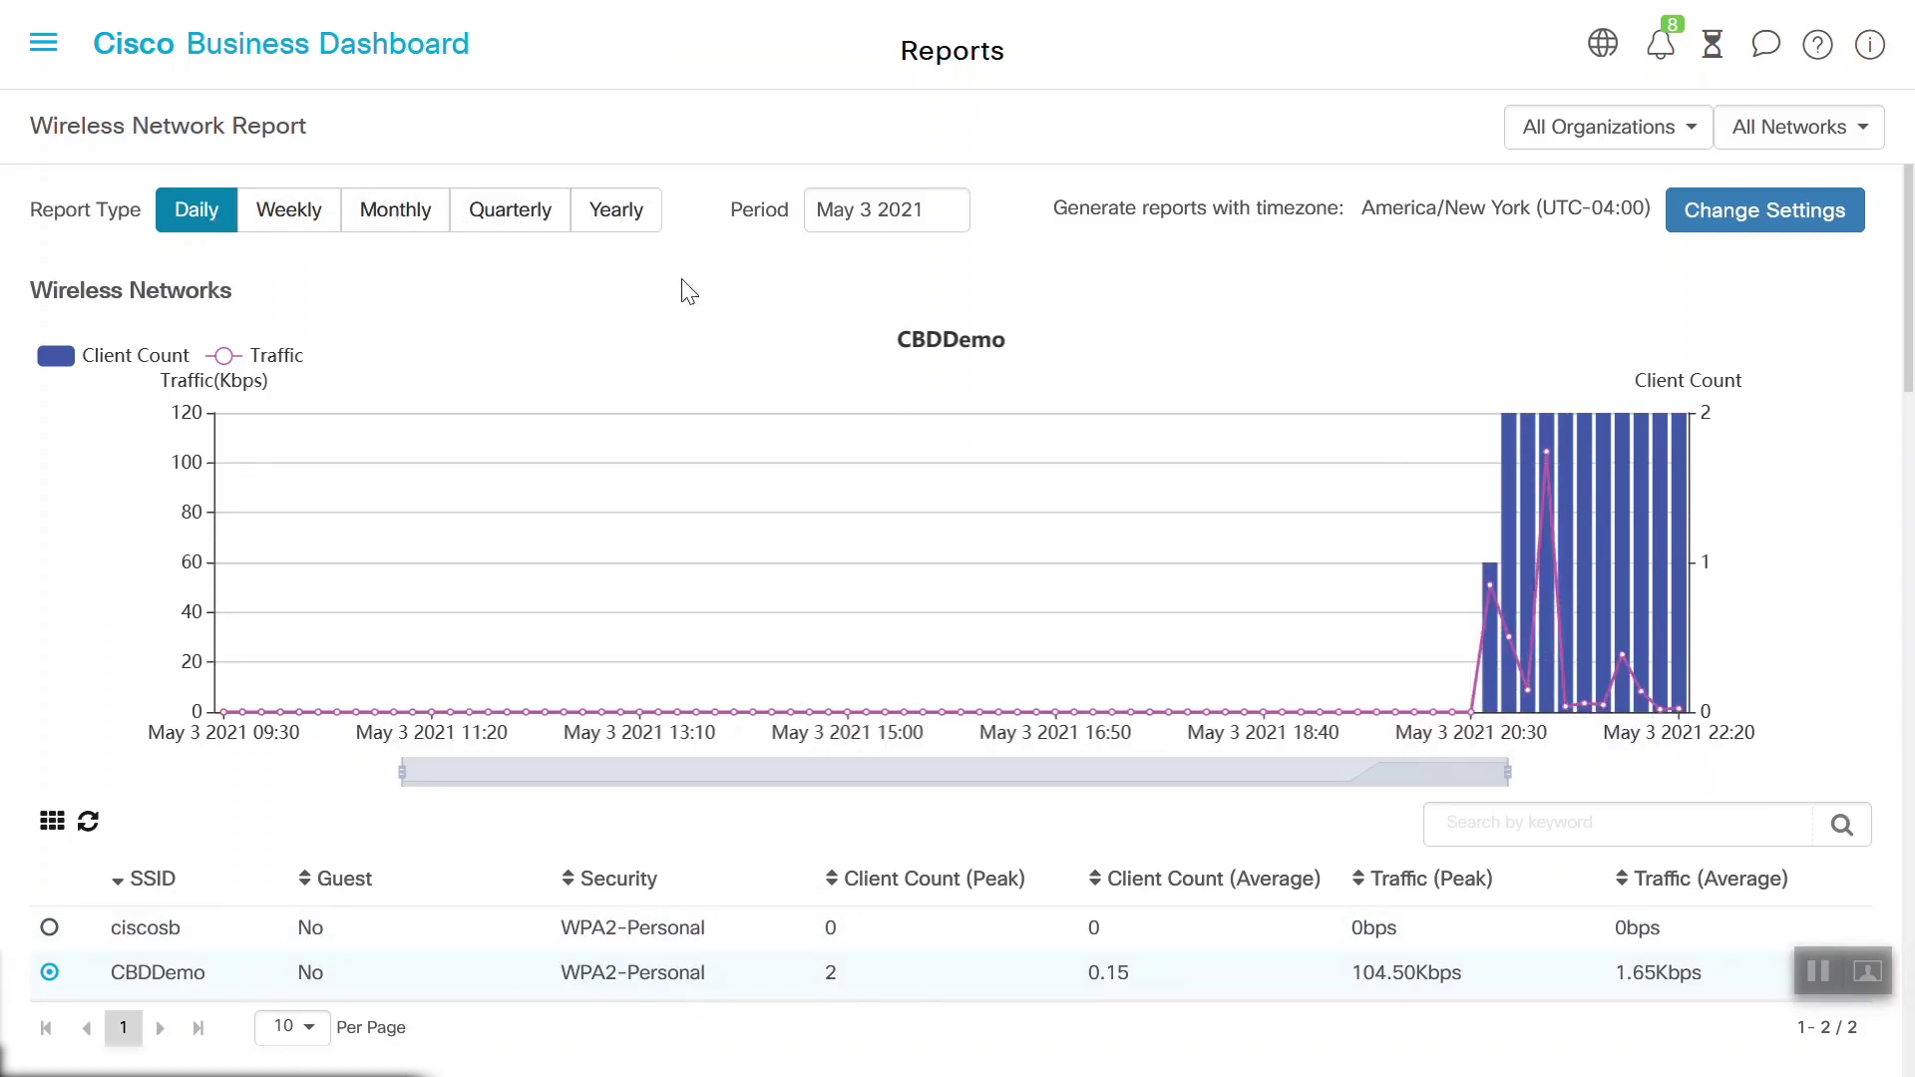
Filter the report to CBD Main Office, Branch 1, and chart CBDDemo again (2 peak clients, 104.50Kbps)
click(1693, 136)
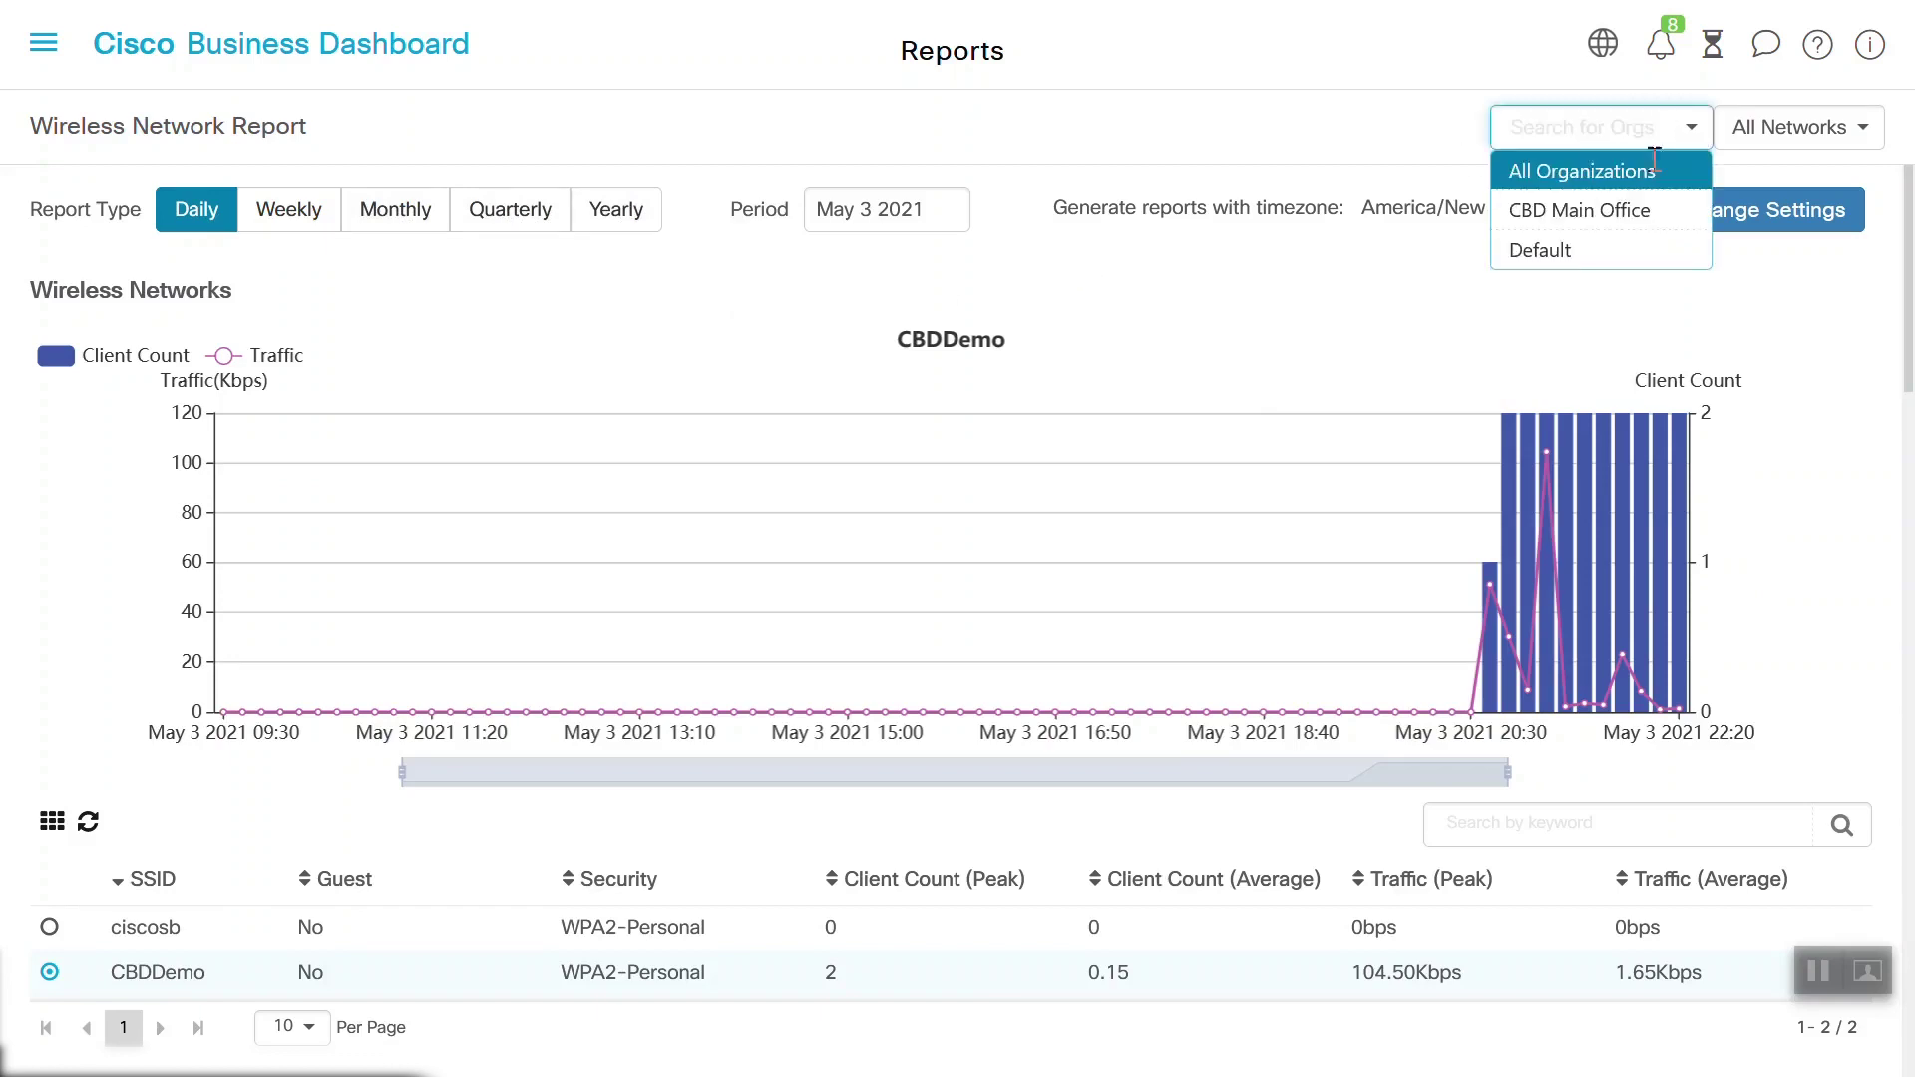
click(1609, 210)
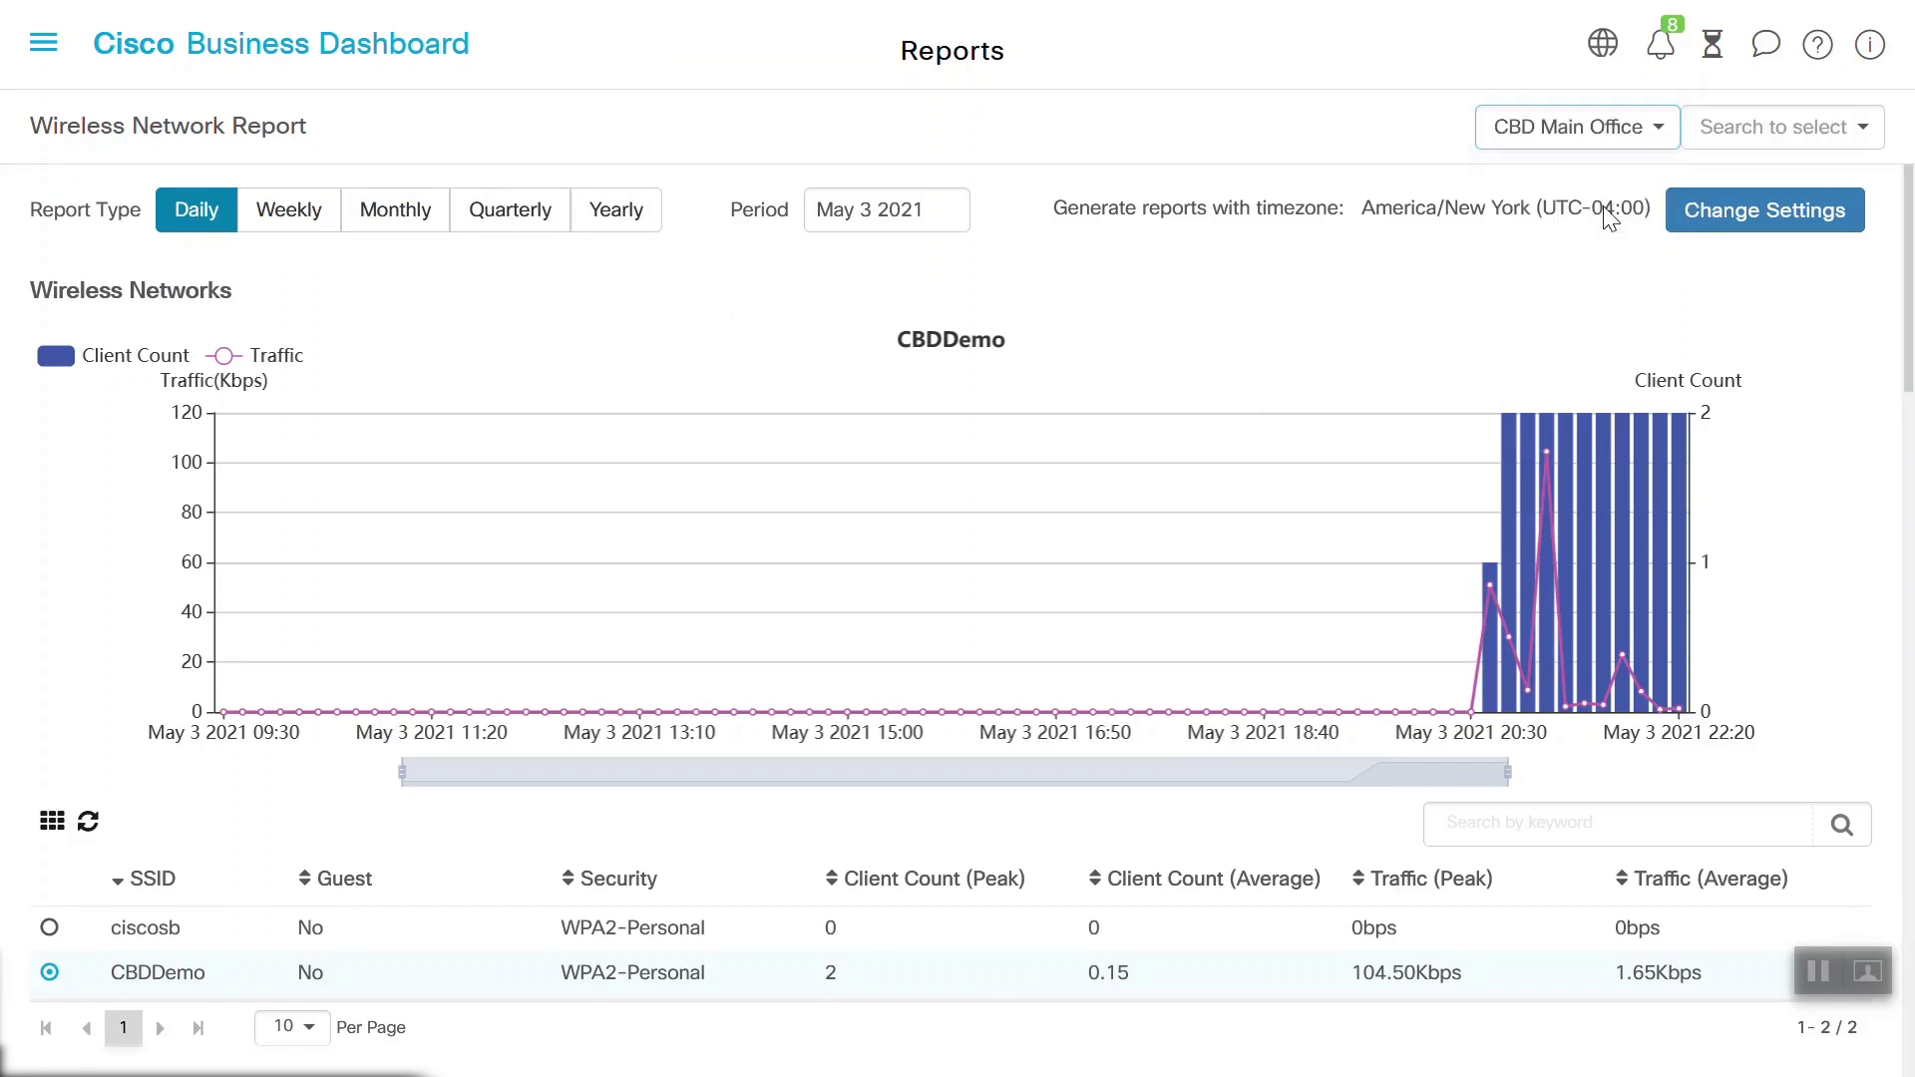
click(1851, 129)
click(1760, 205)
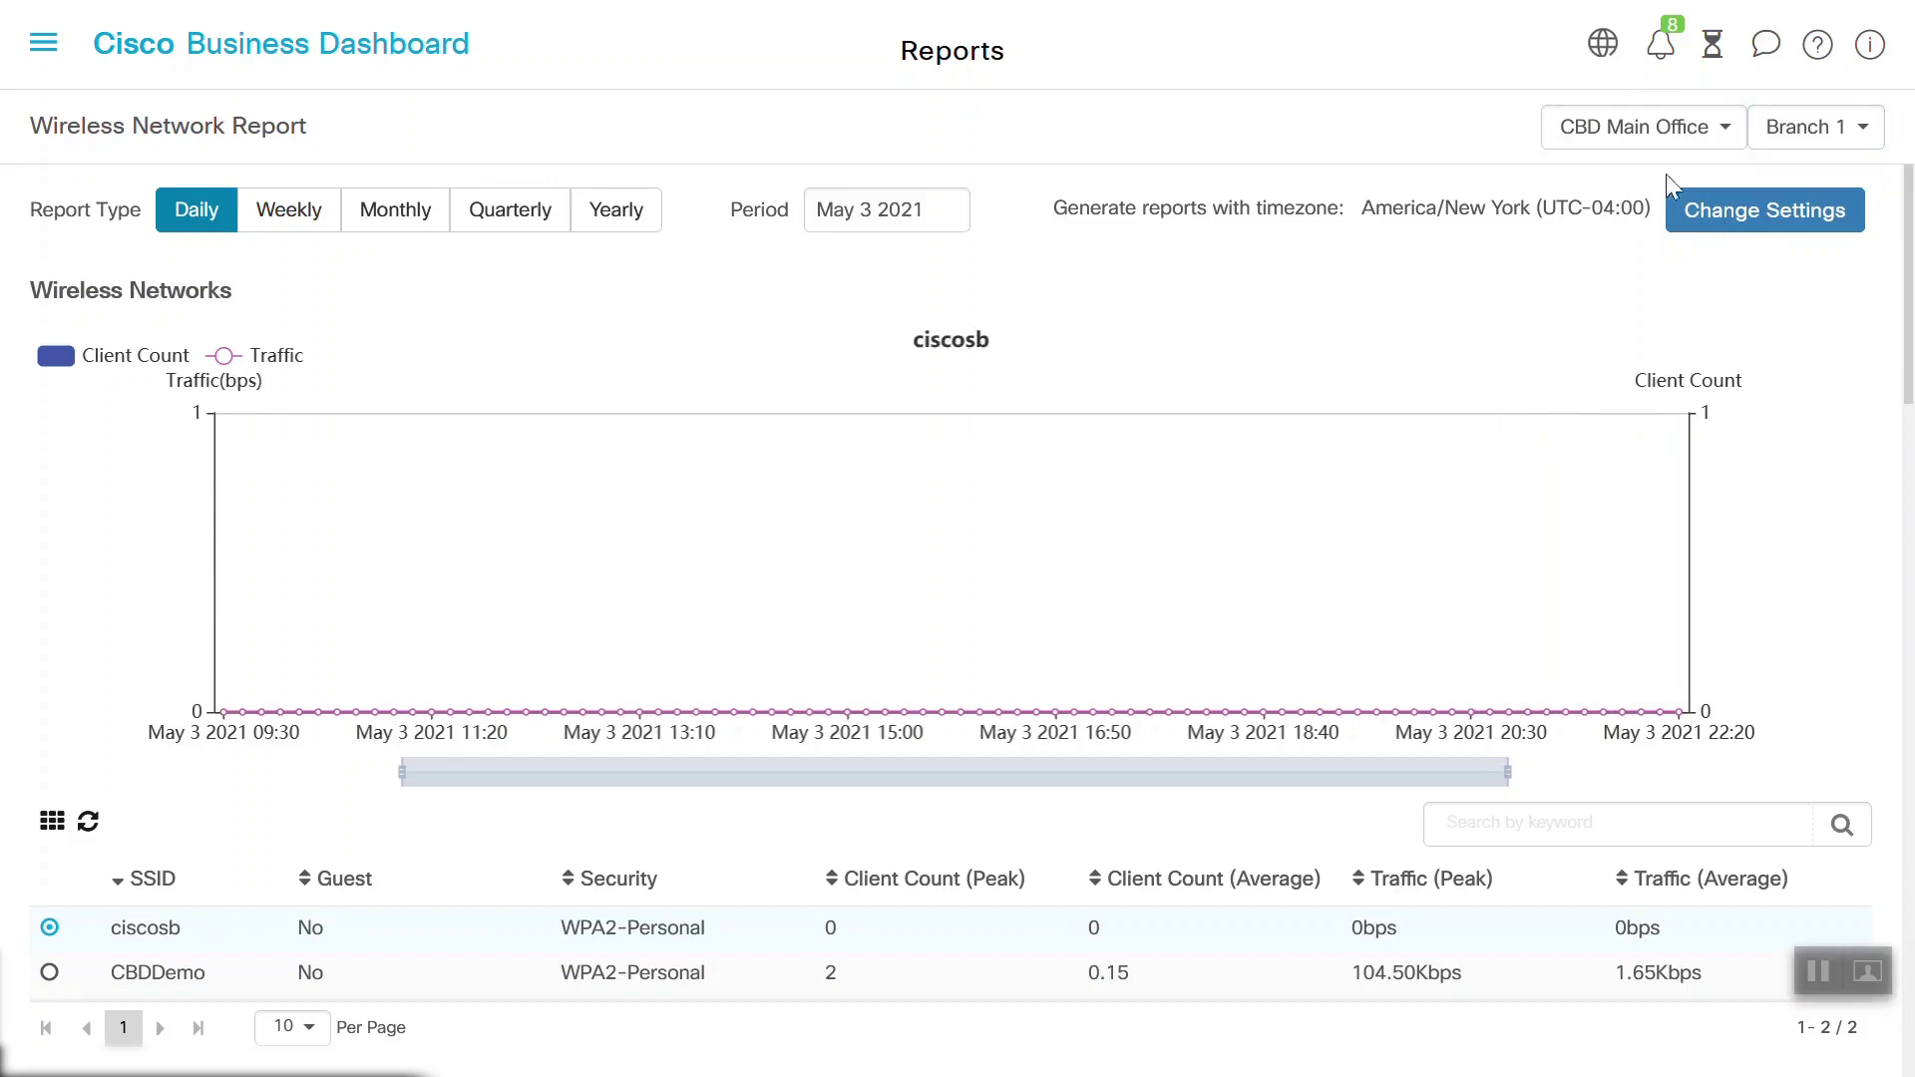
click(48, 972)
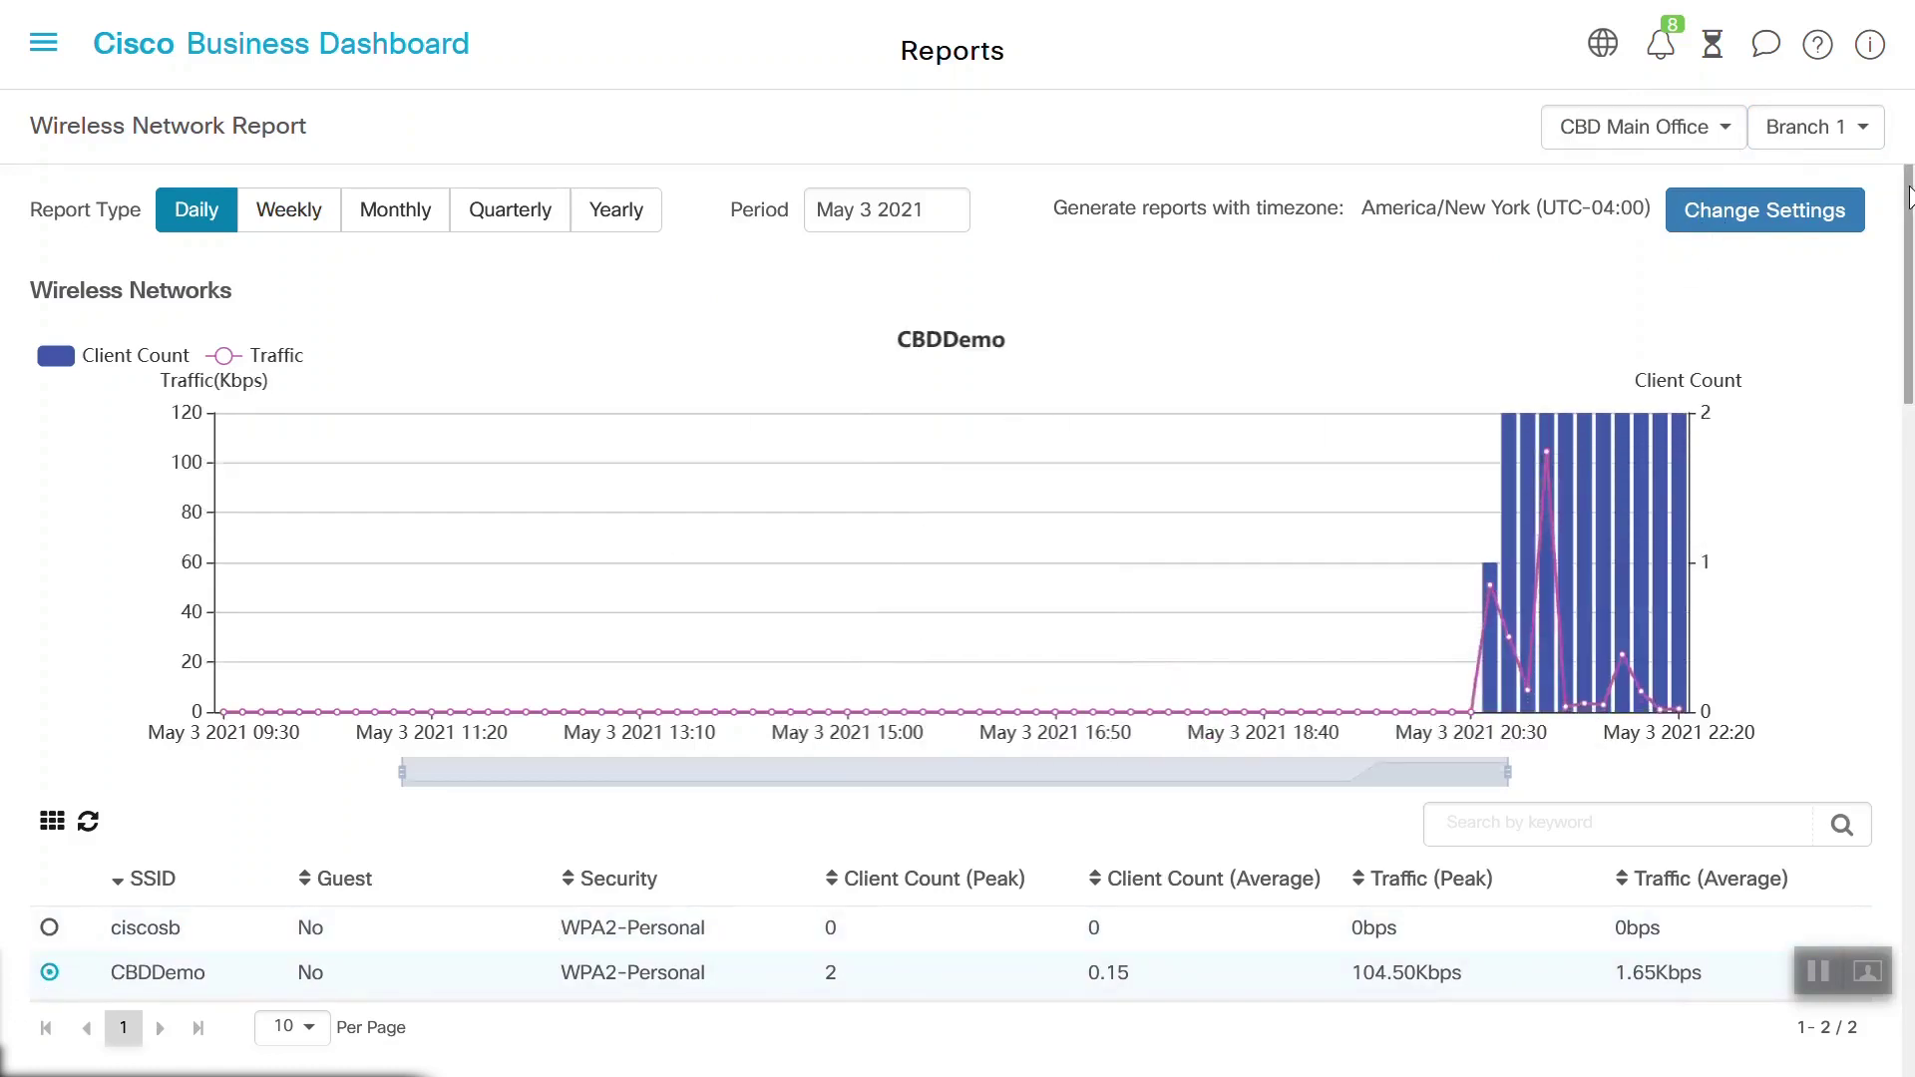
scroll(1146, 606, down, 5)
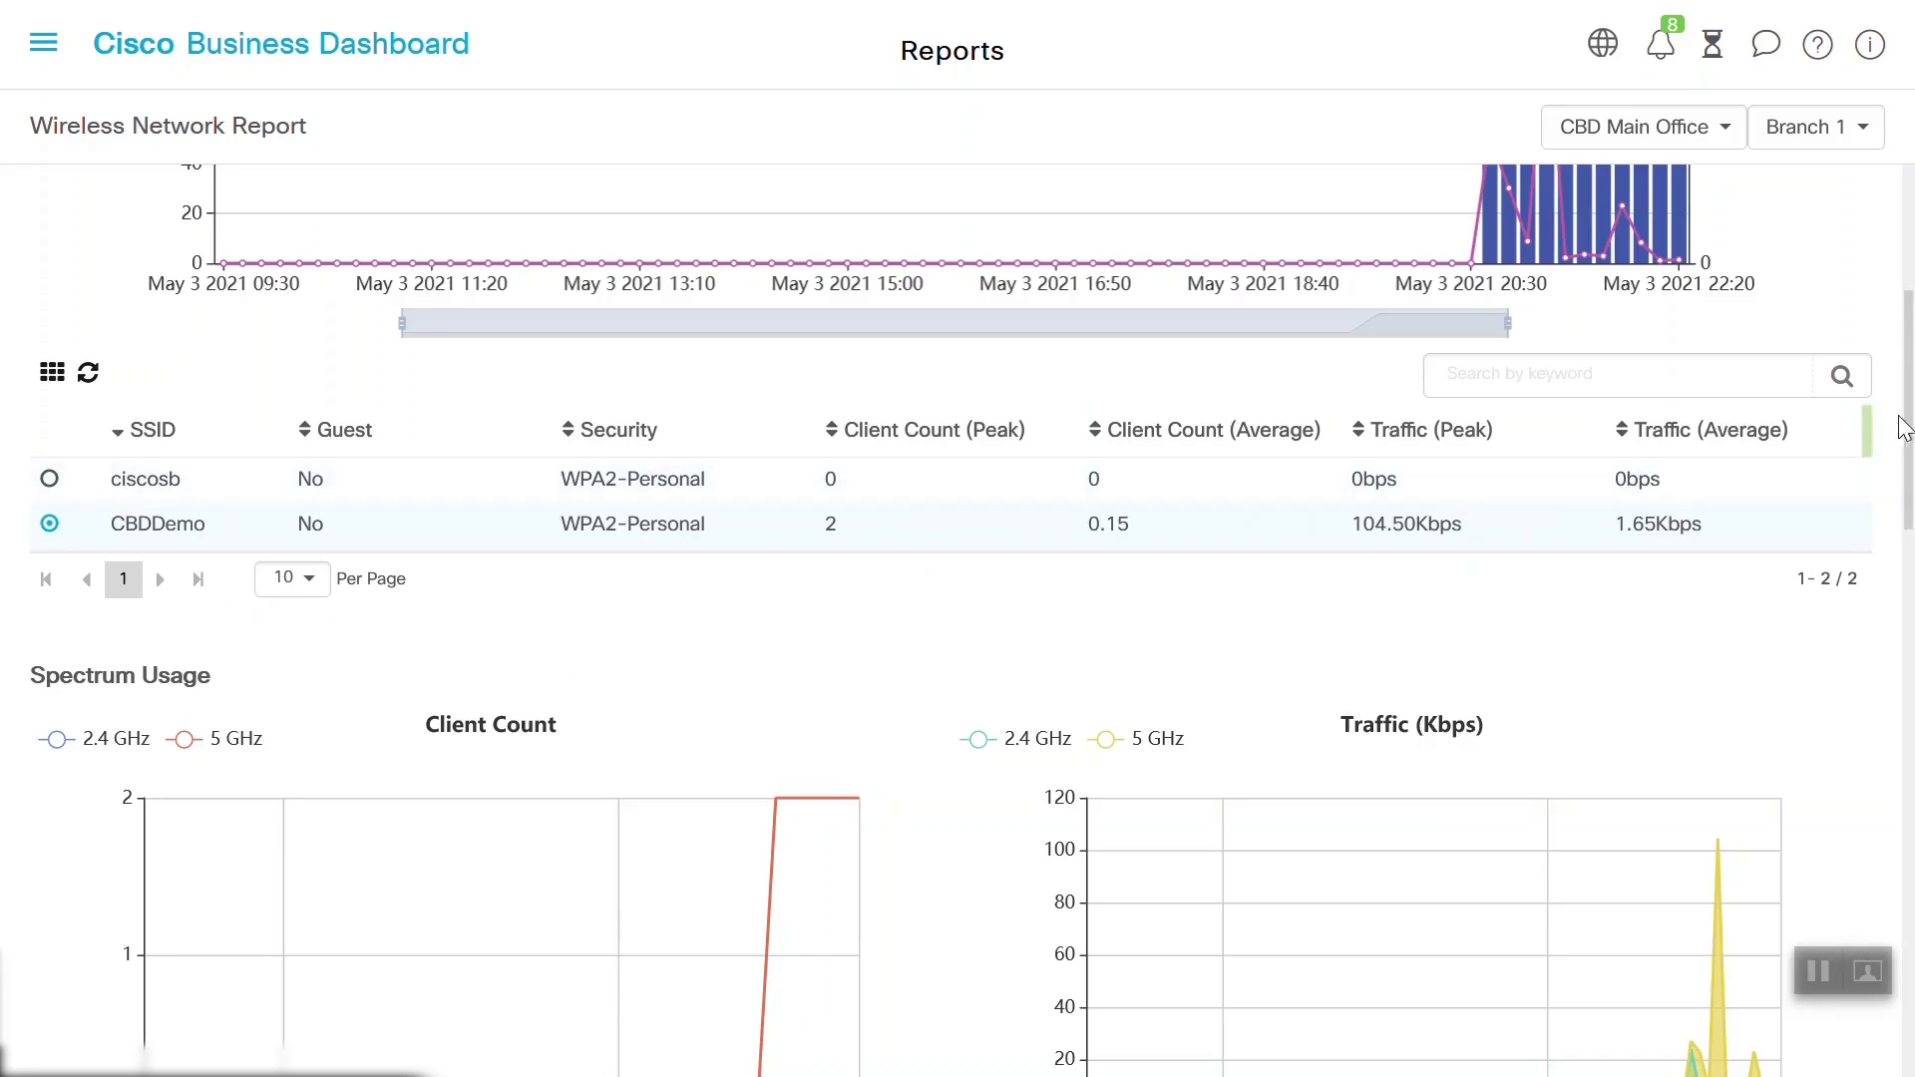
Scroll through Spectrum Usage and Wireless Access Points, noting AP 0E1F.E488, down to Rogue Access Points
drag(1906, 431, 1910, 556)
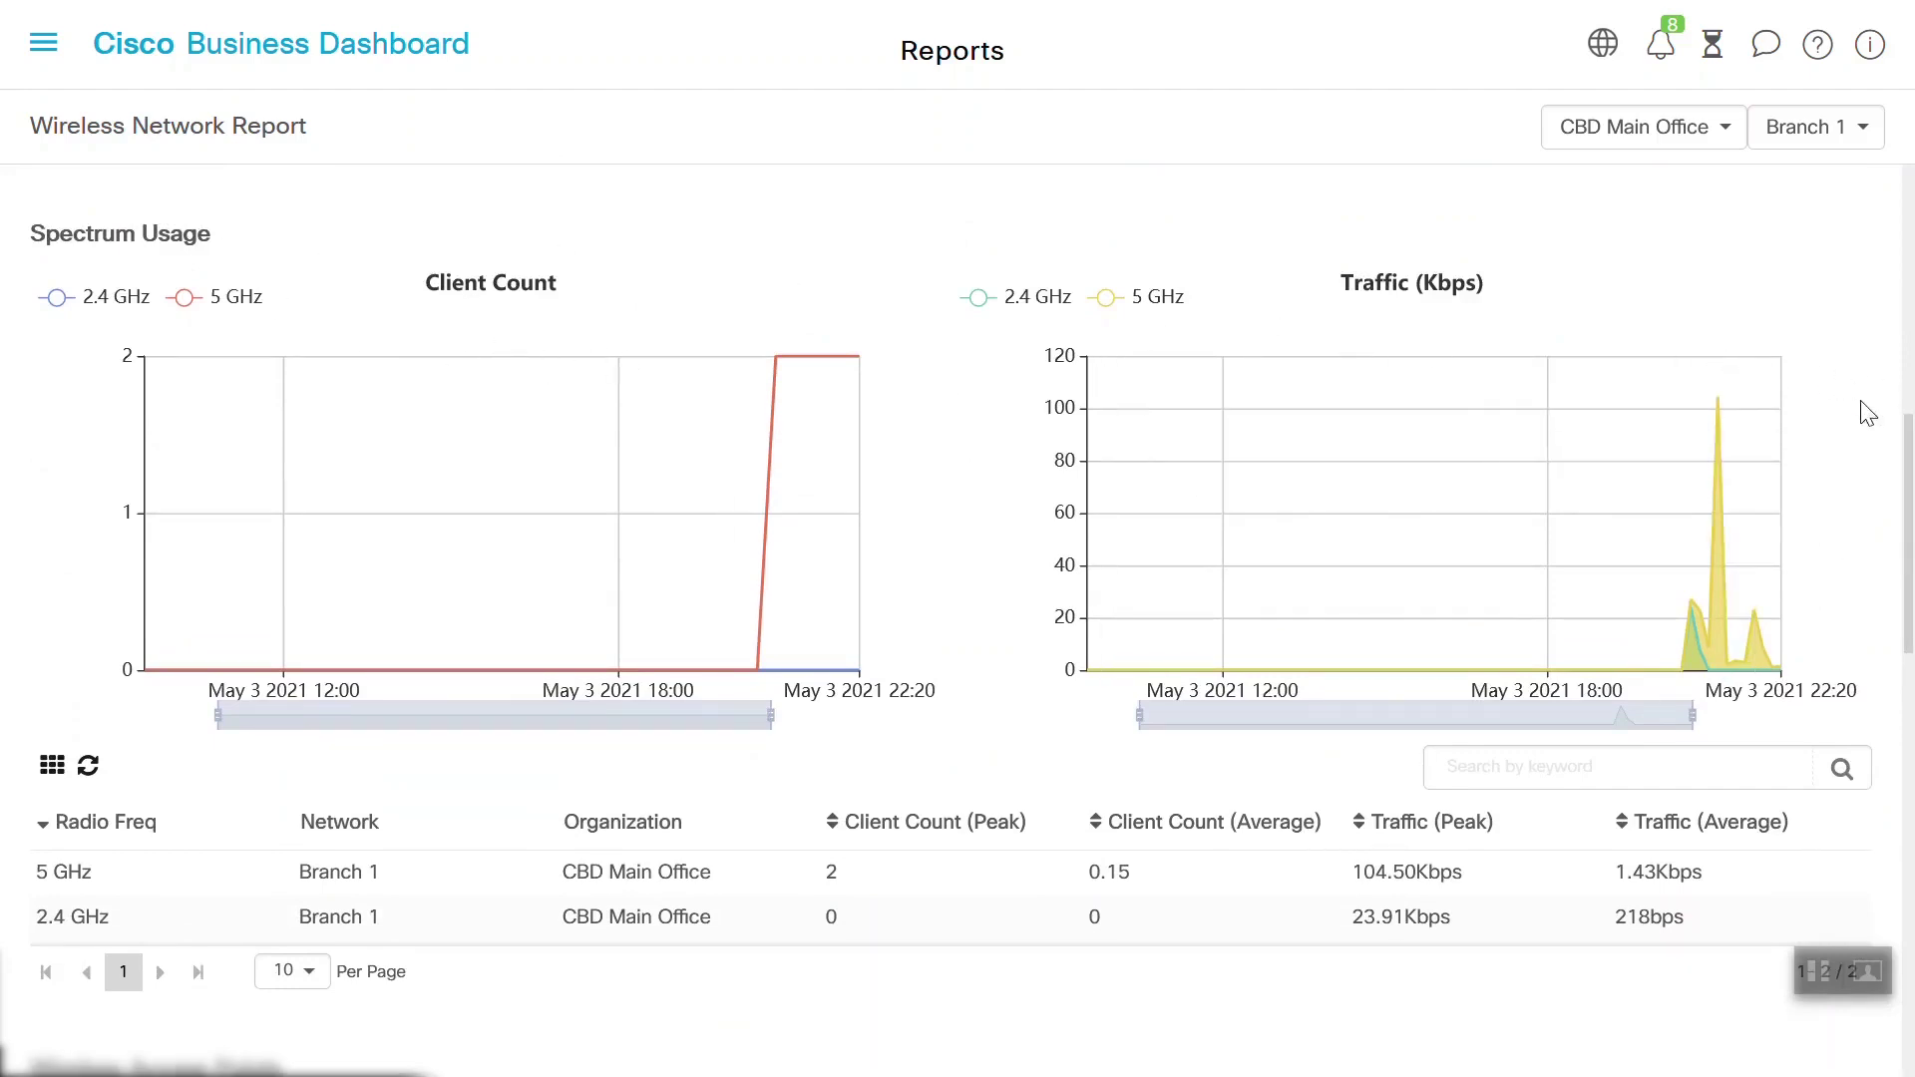
scroll(1863, 410, down, 4)
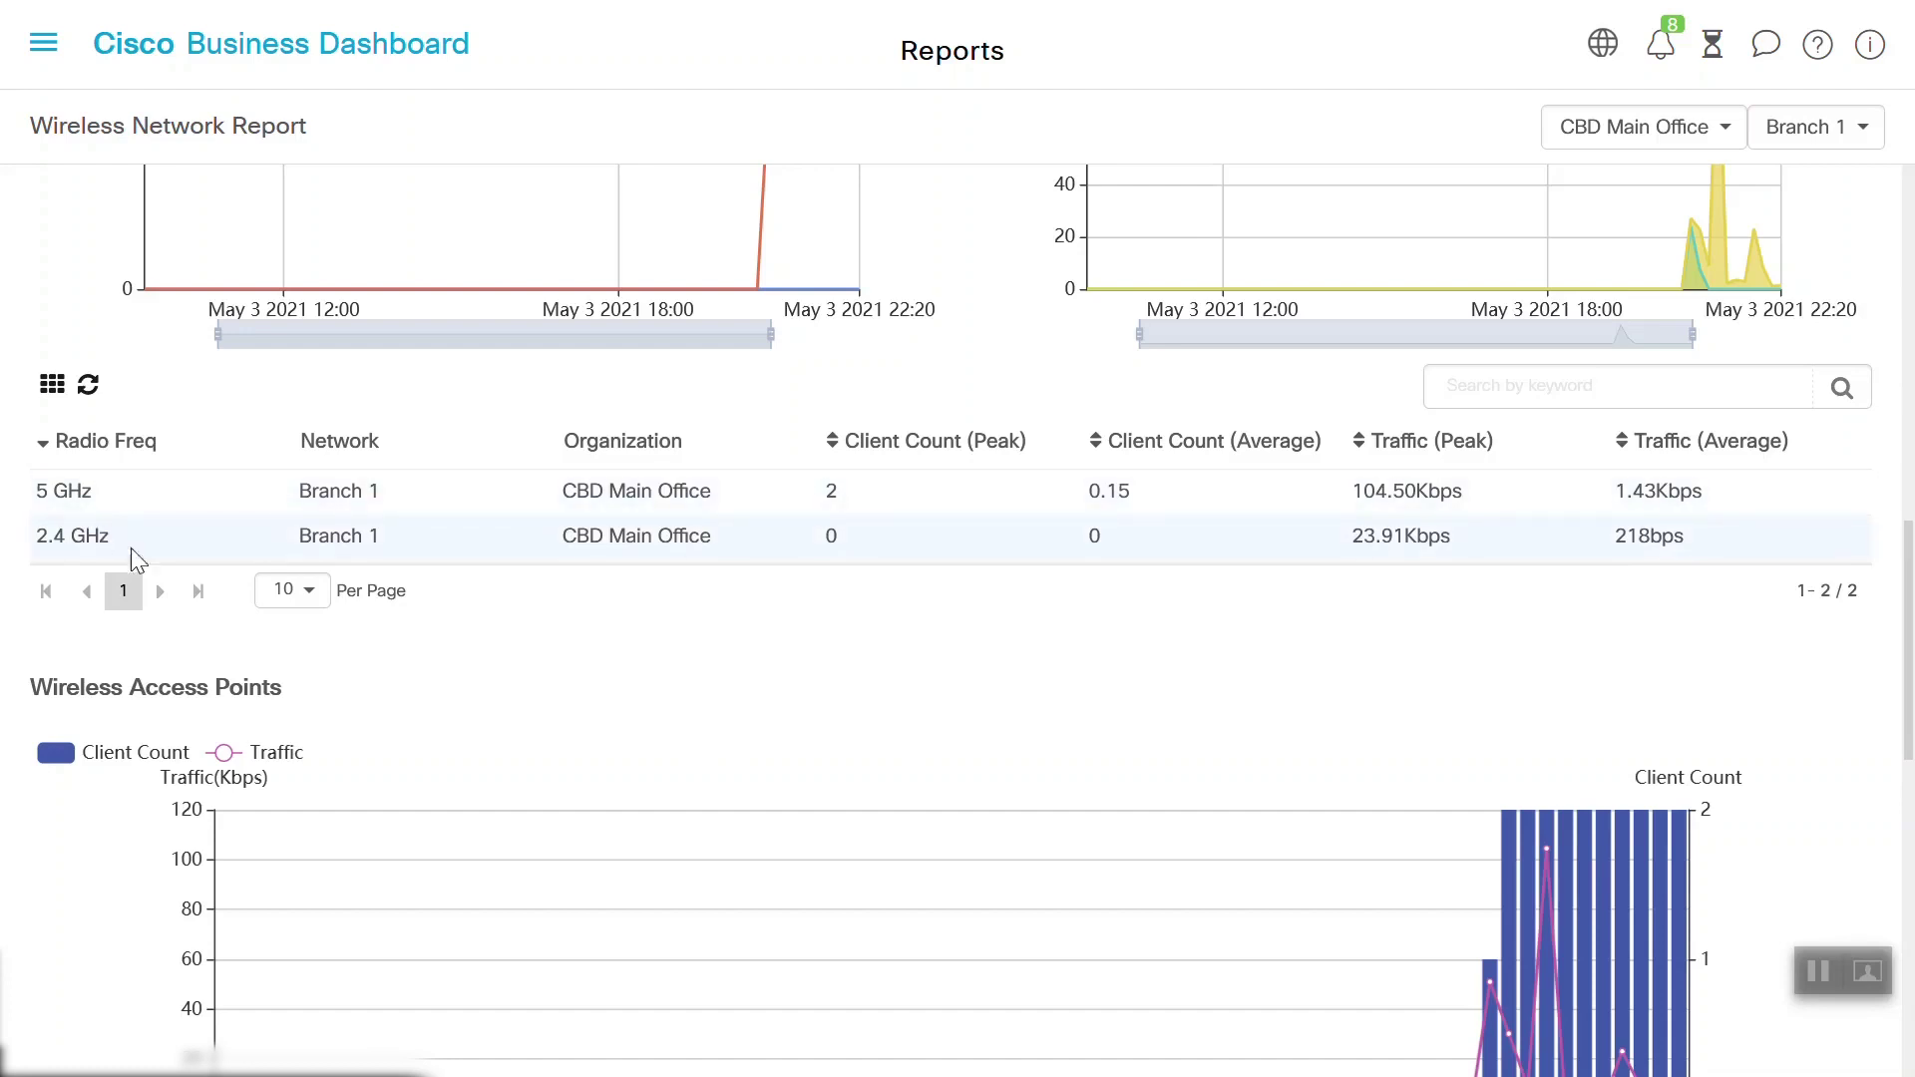
drag(1907, 569, 1907, 661)
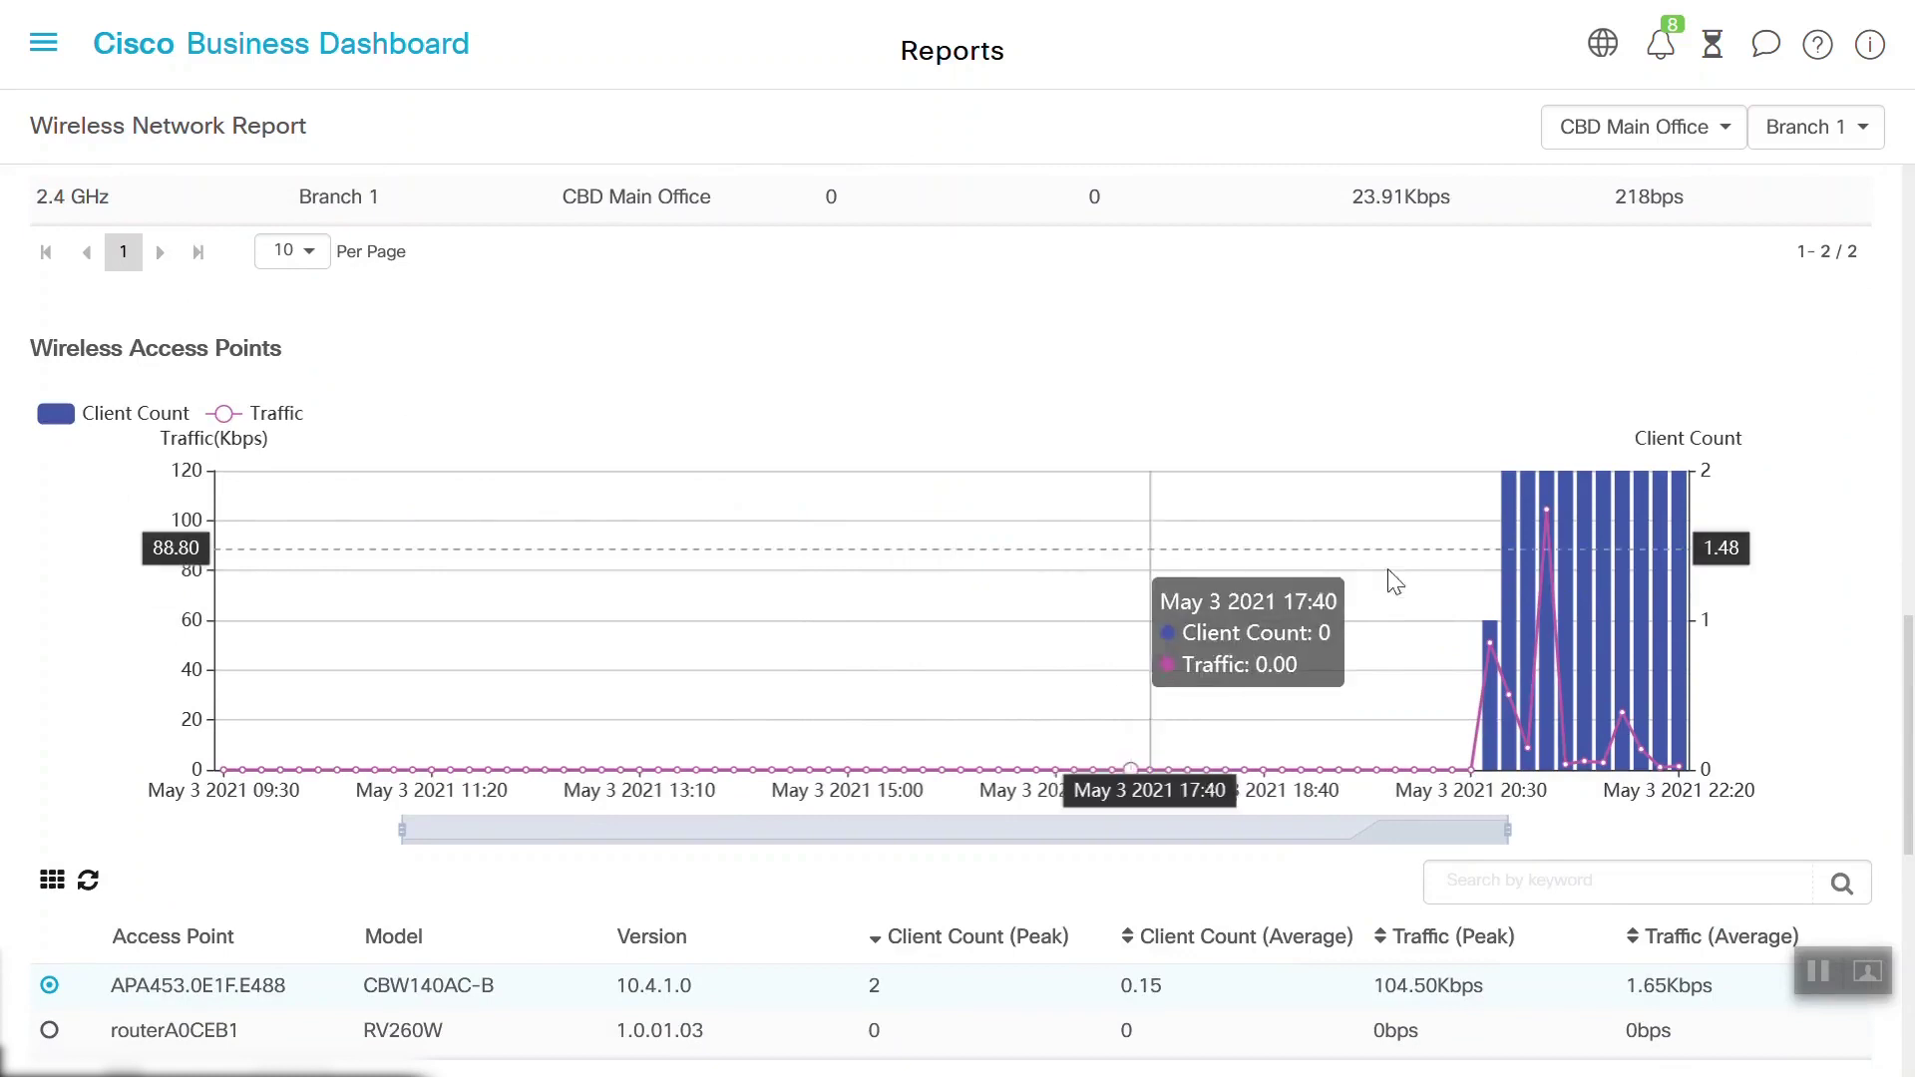
scroll(1321, 790, down, 5)
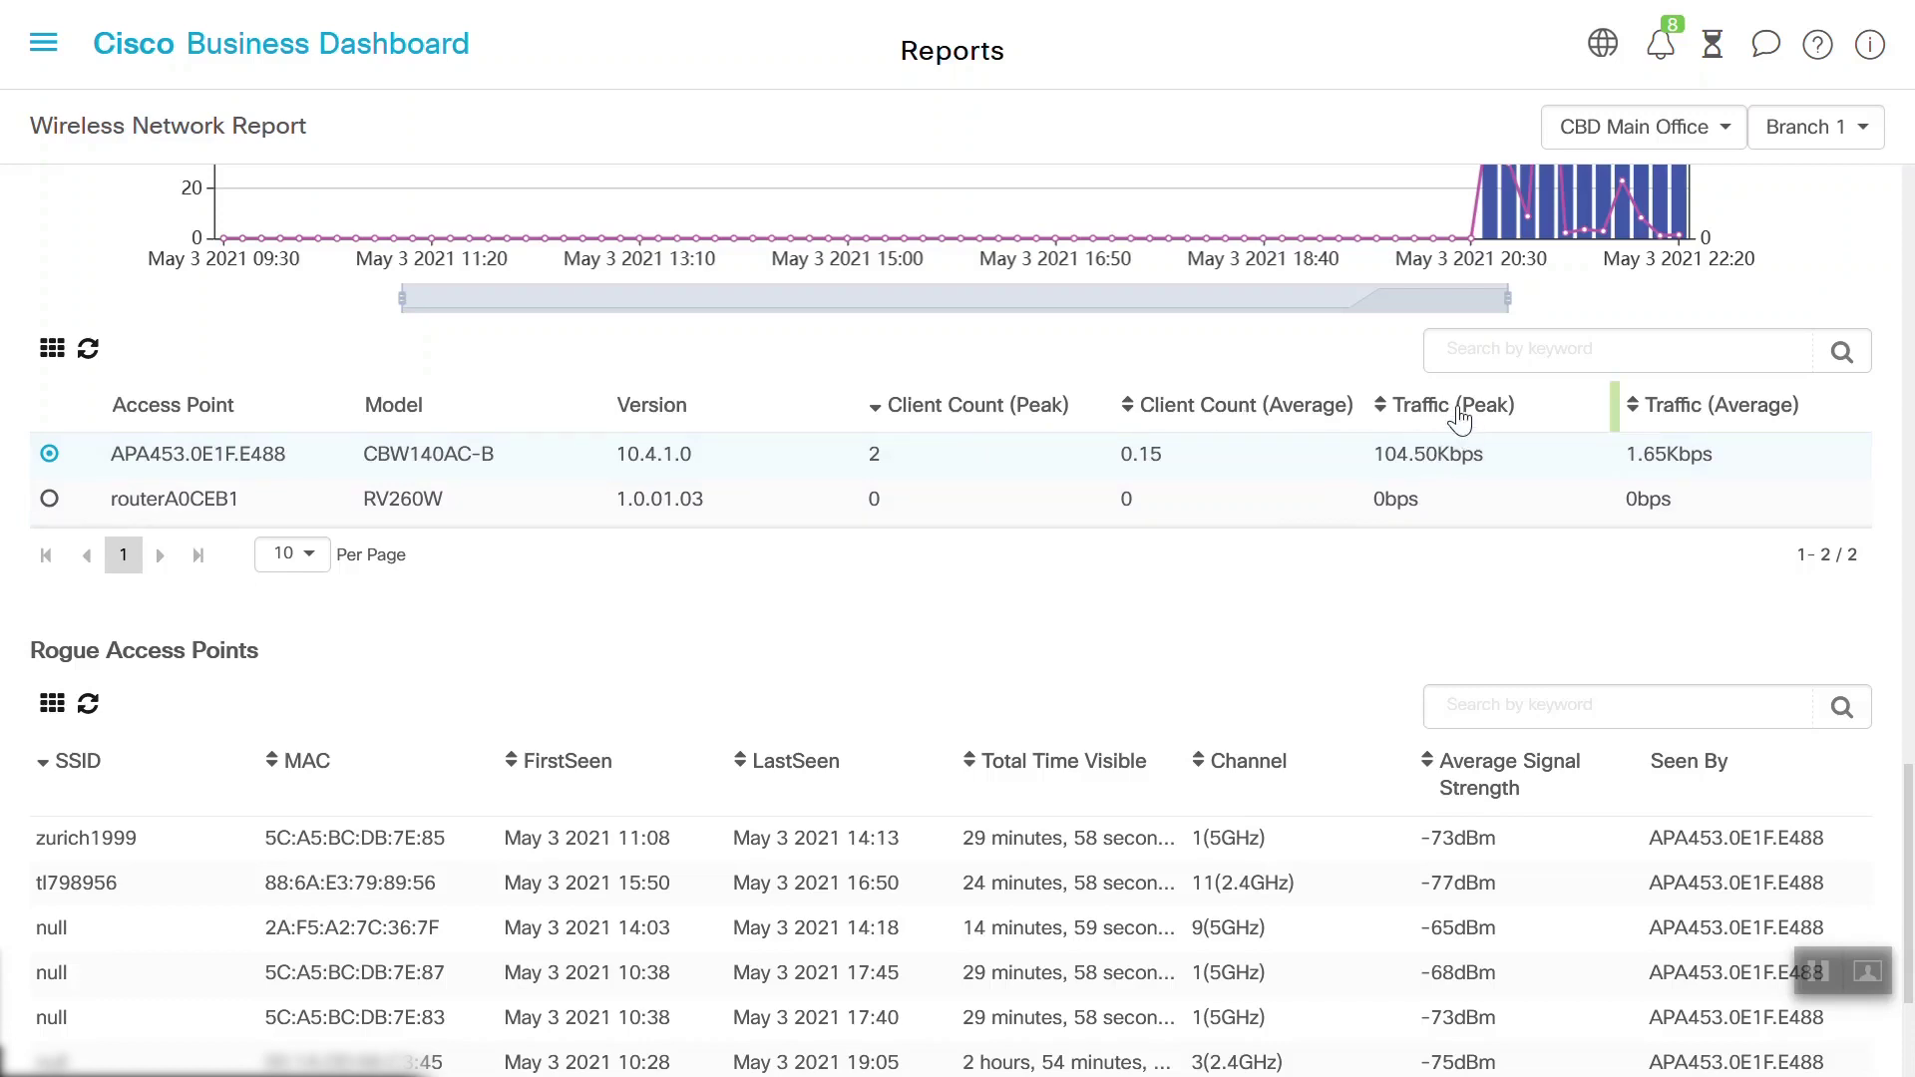
drag(288, 454, 190, 454)
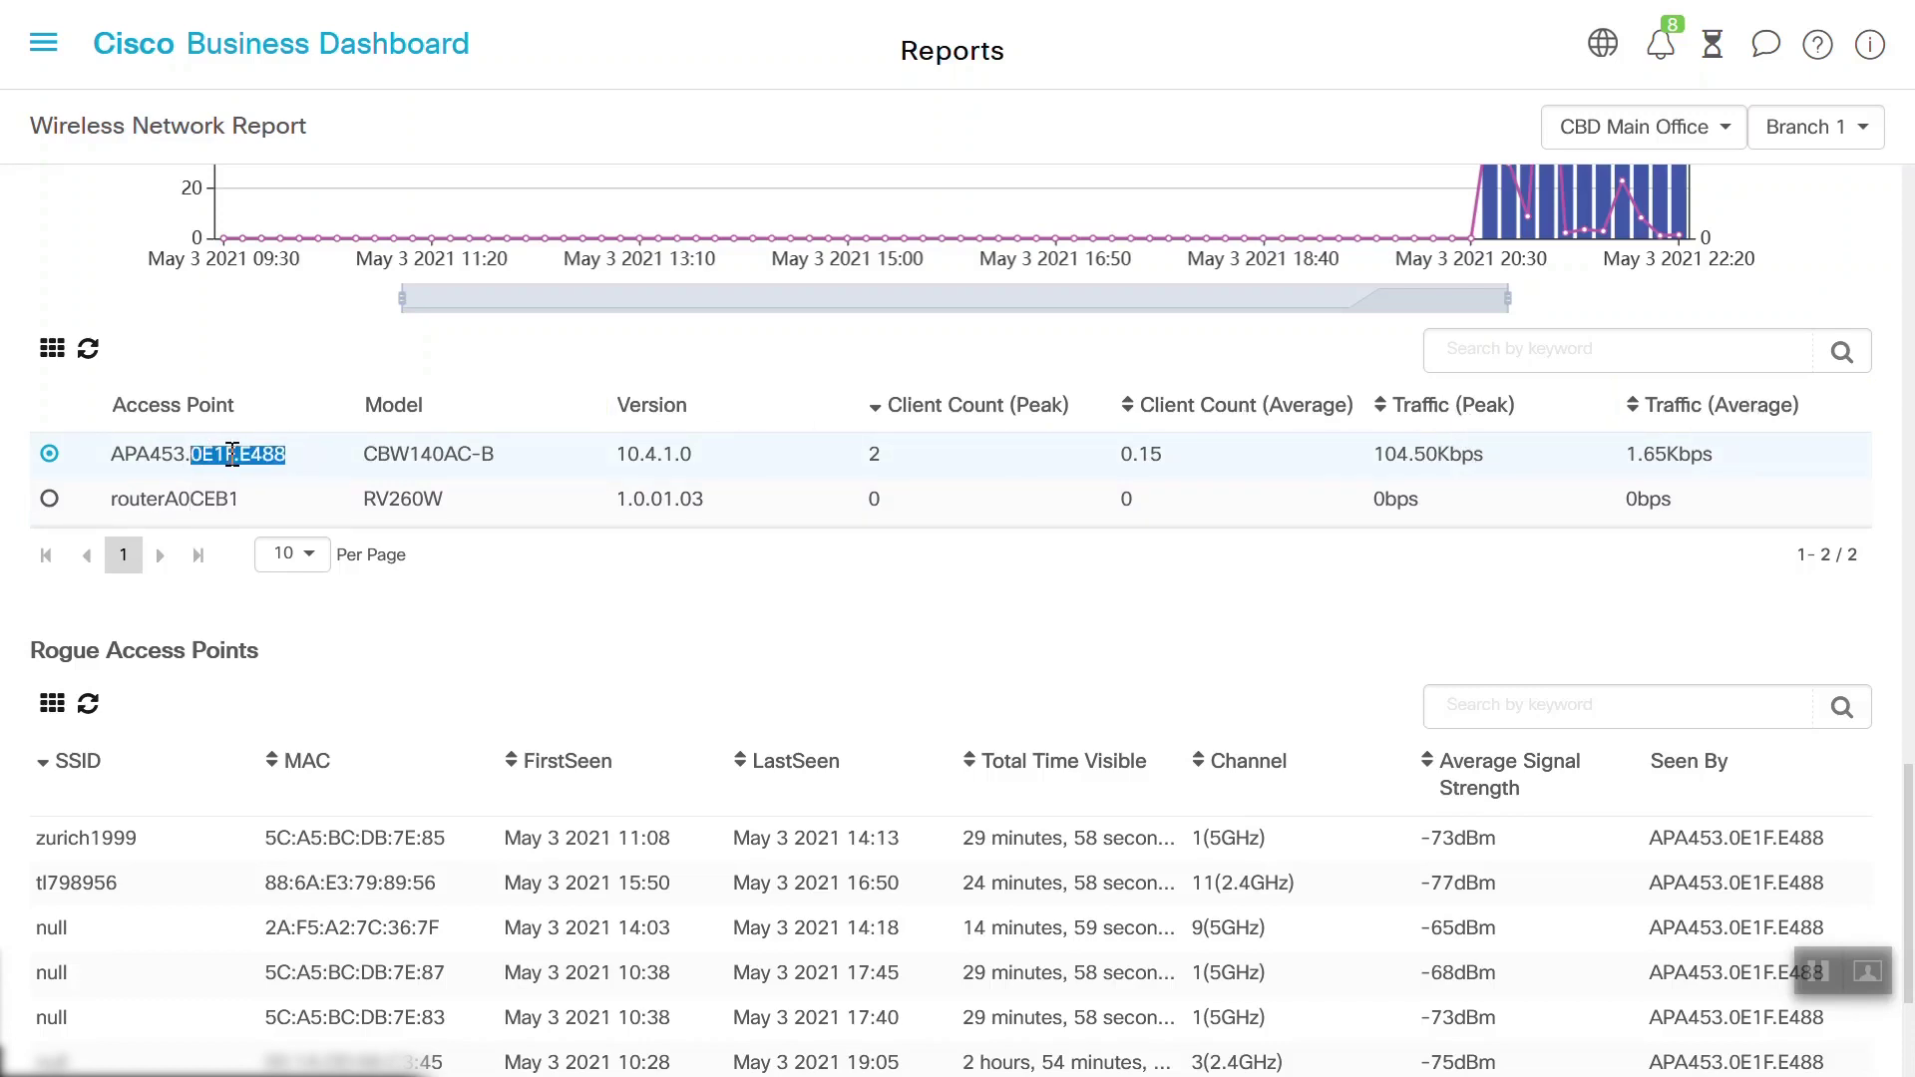
click(535, 476)
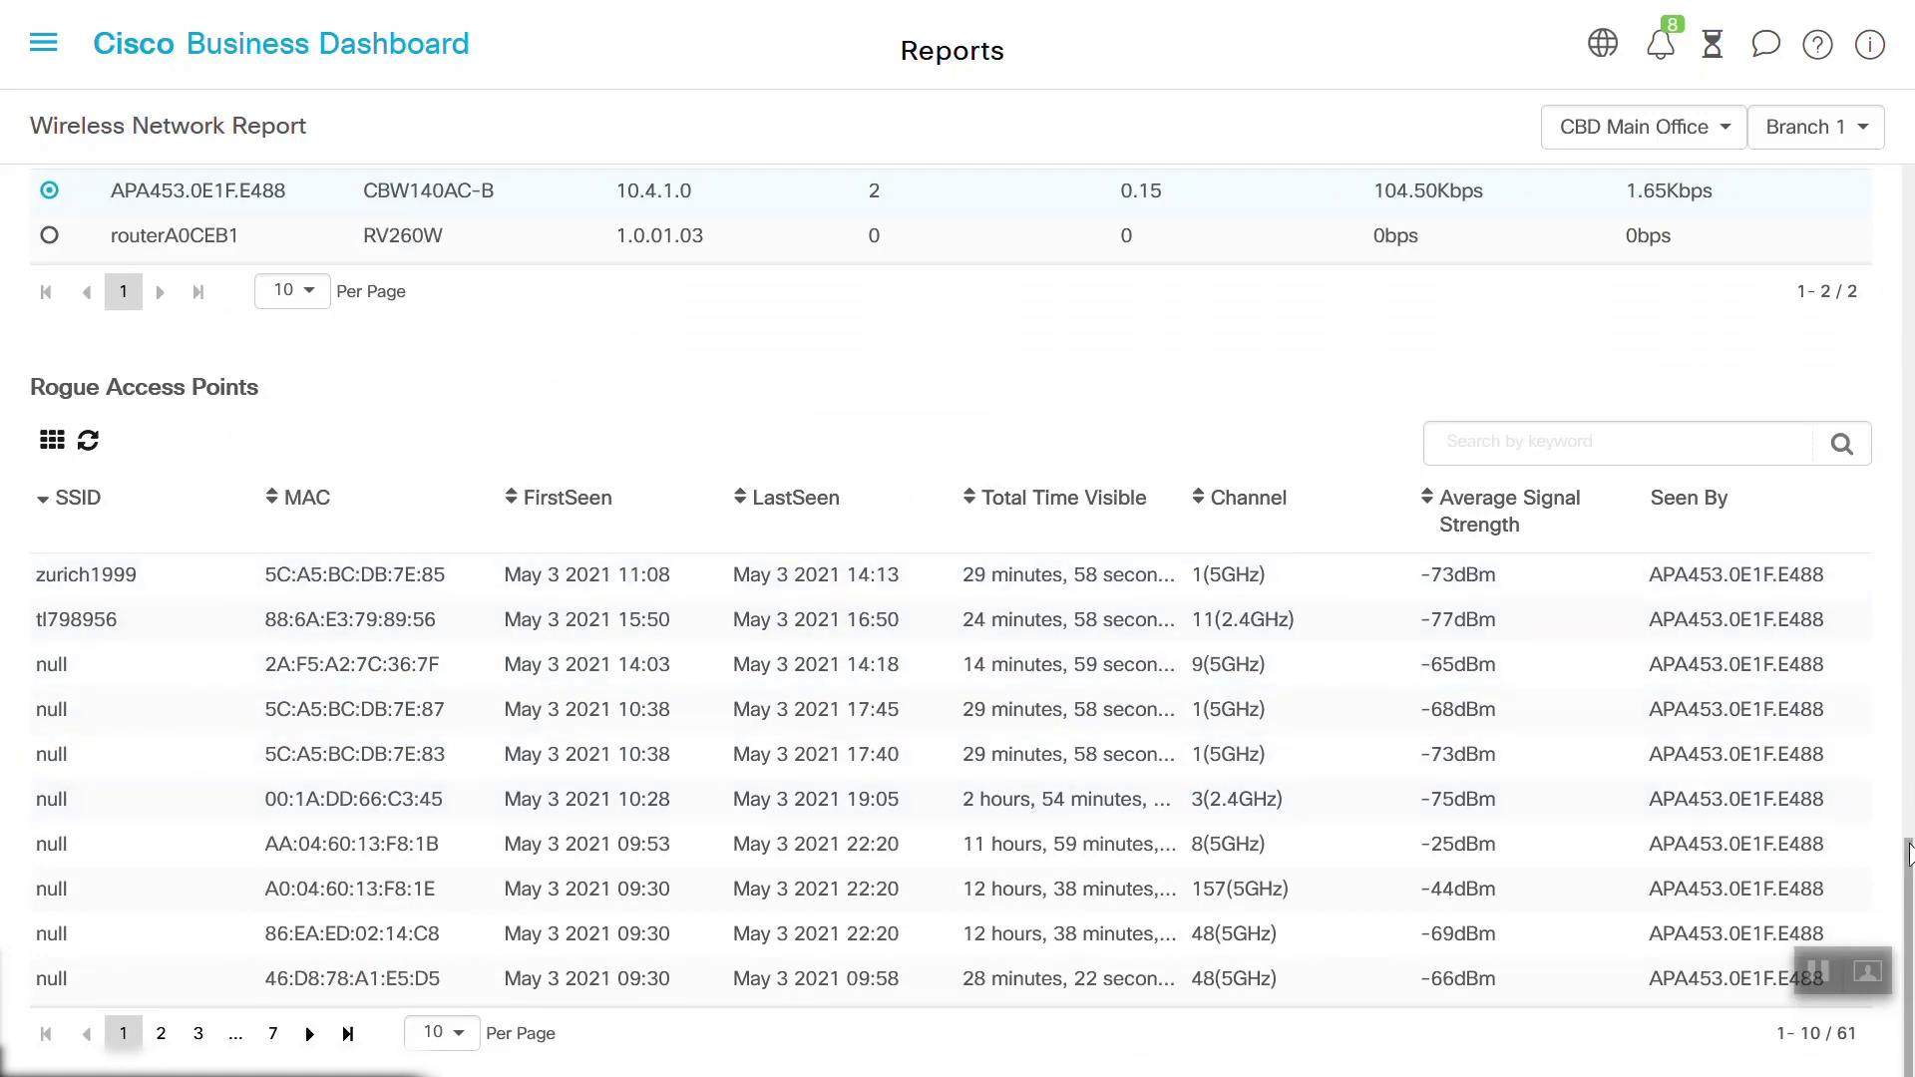
drag(1907, 852, 1906, 179)
Open the May 3 2021 daily Wireless Client report and review its 2-client and detail charts
click(43, 43)
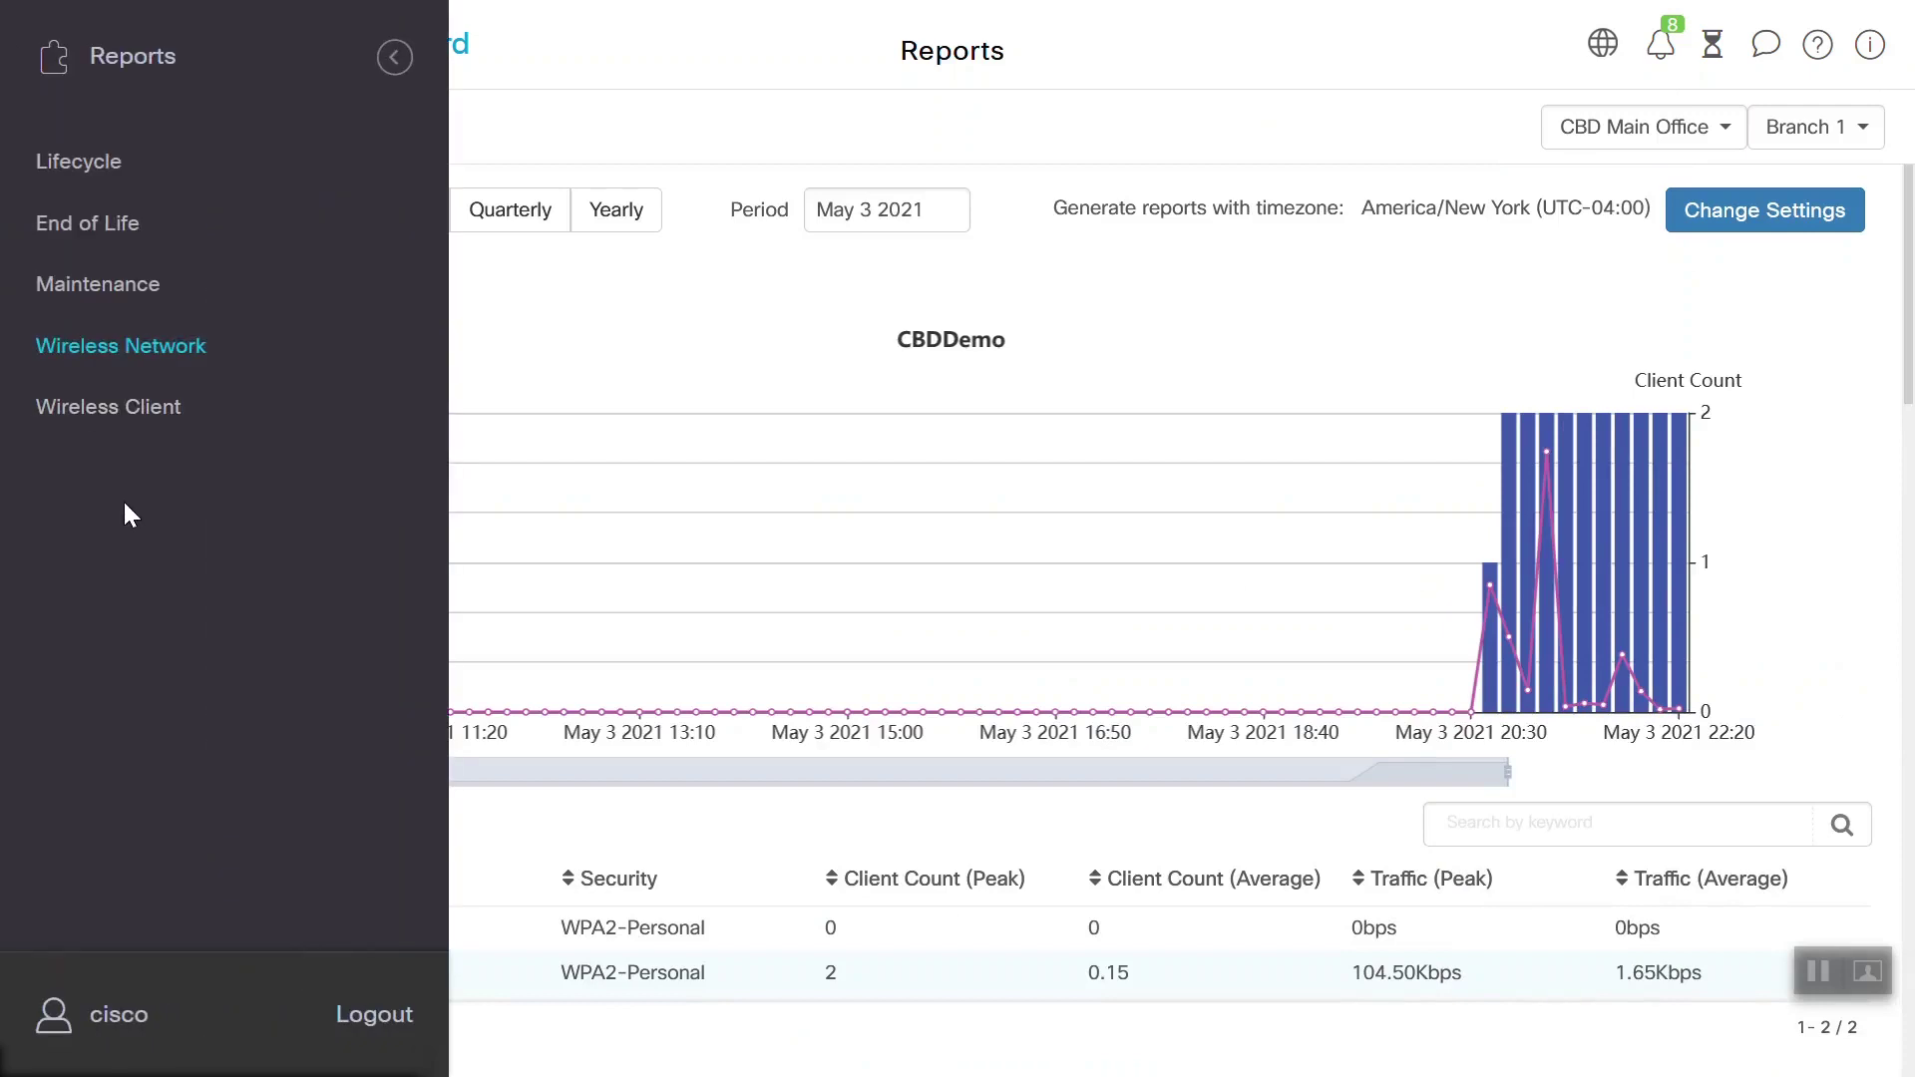
click(86, 409)
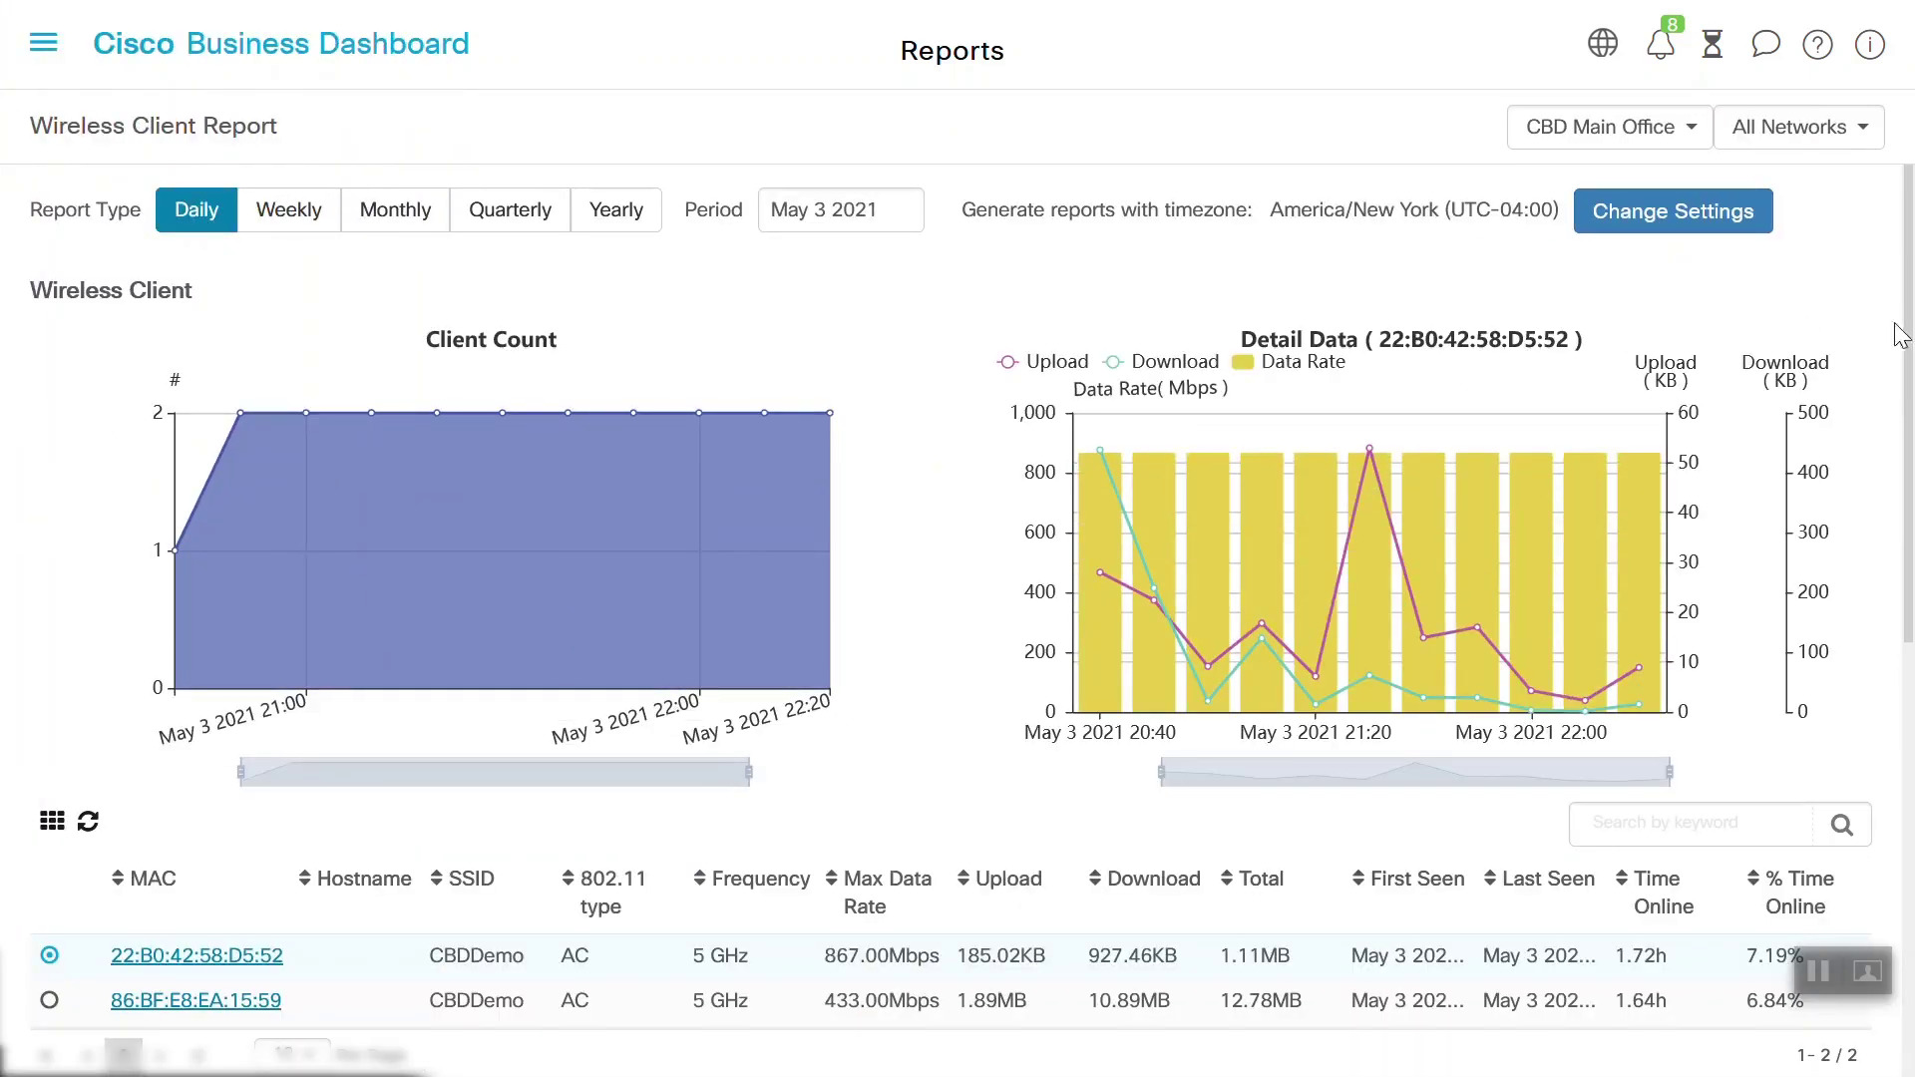
drag(1907, 329, 1909, 504)
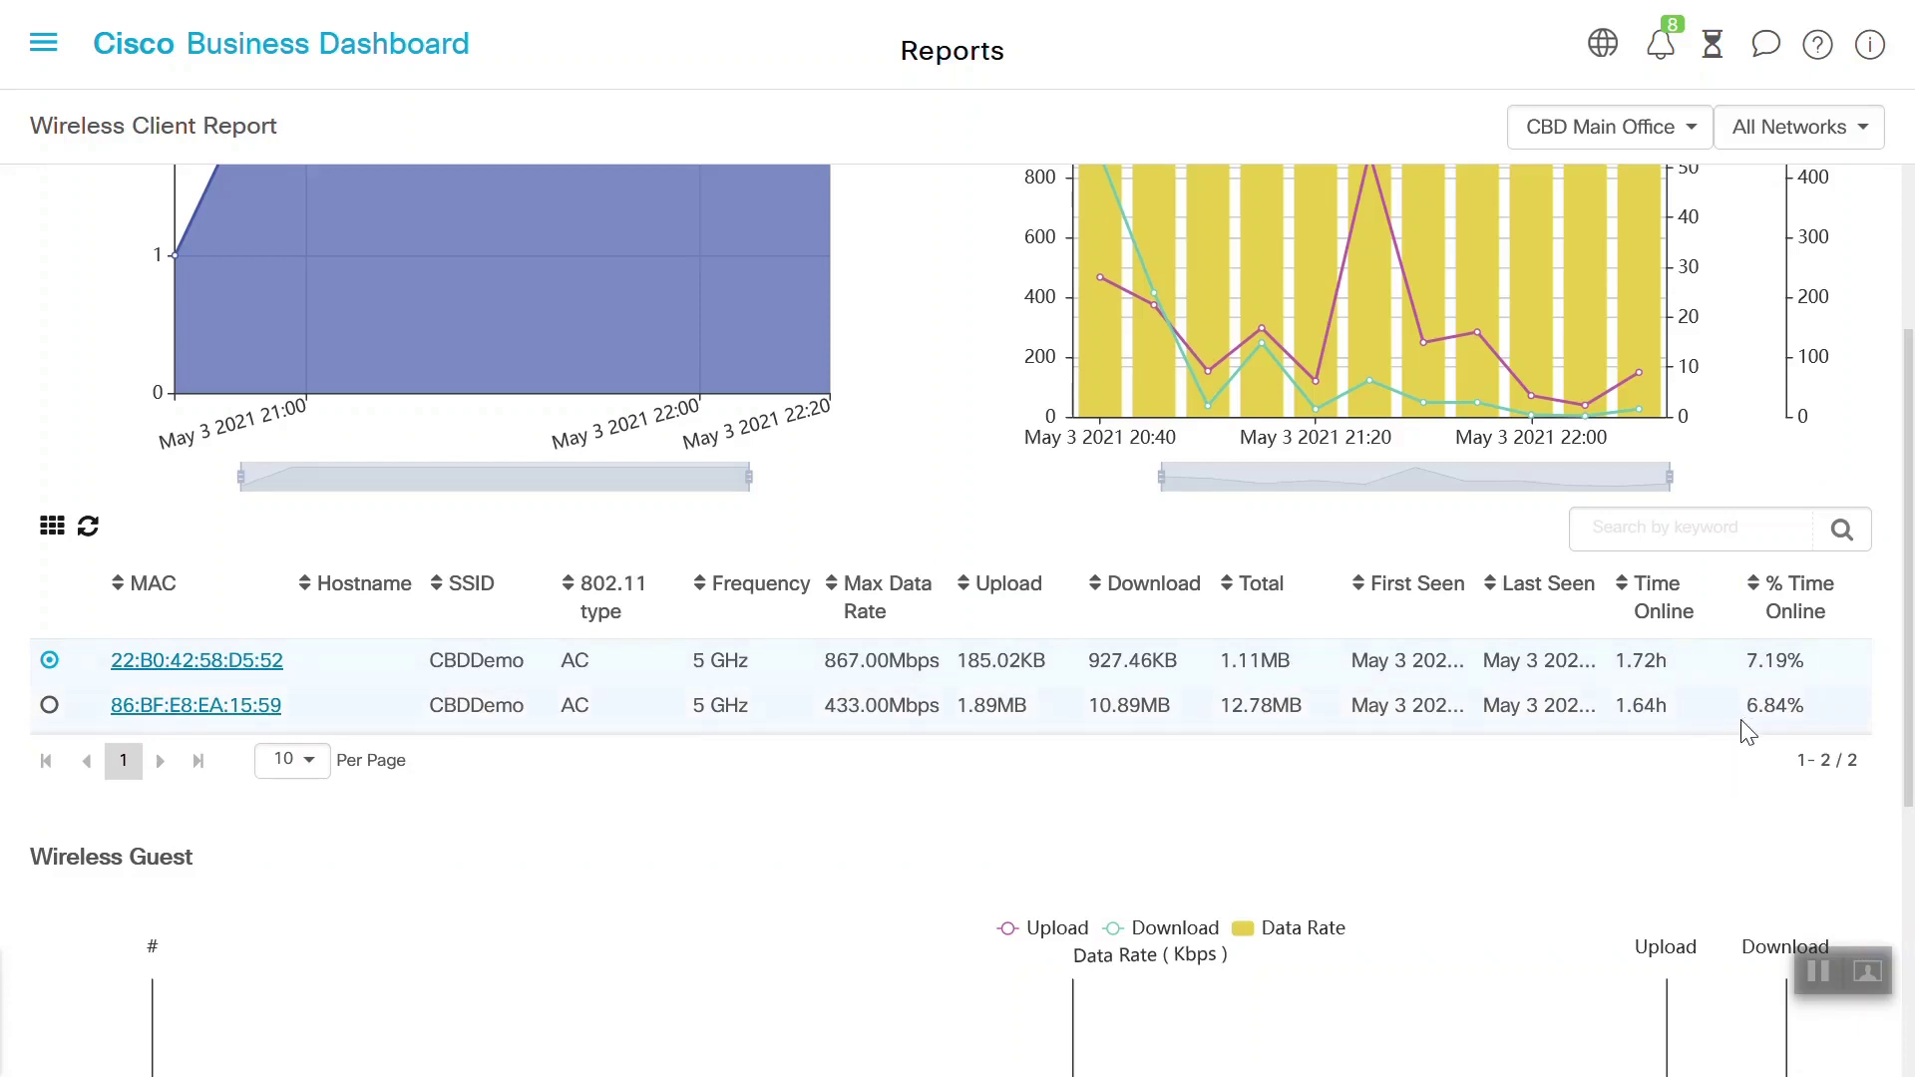
scroll(1905, 548, down, 5)
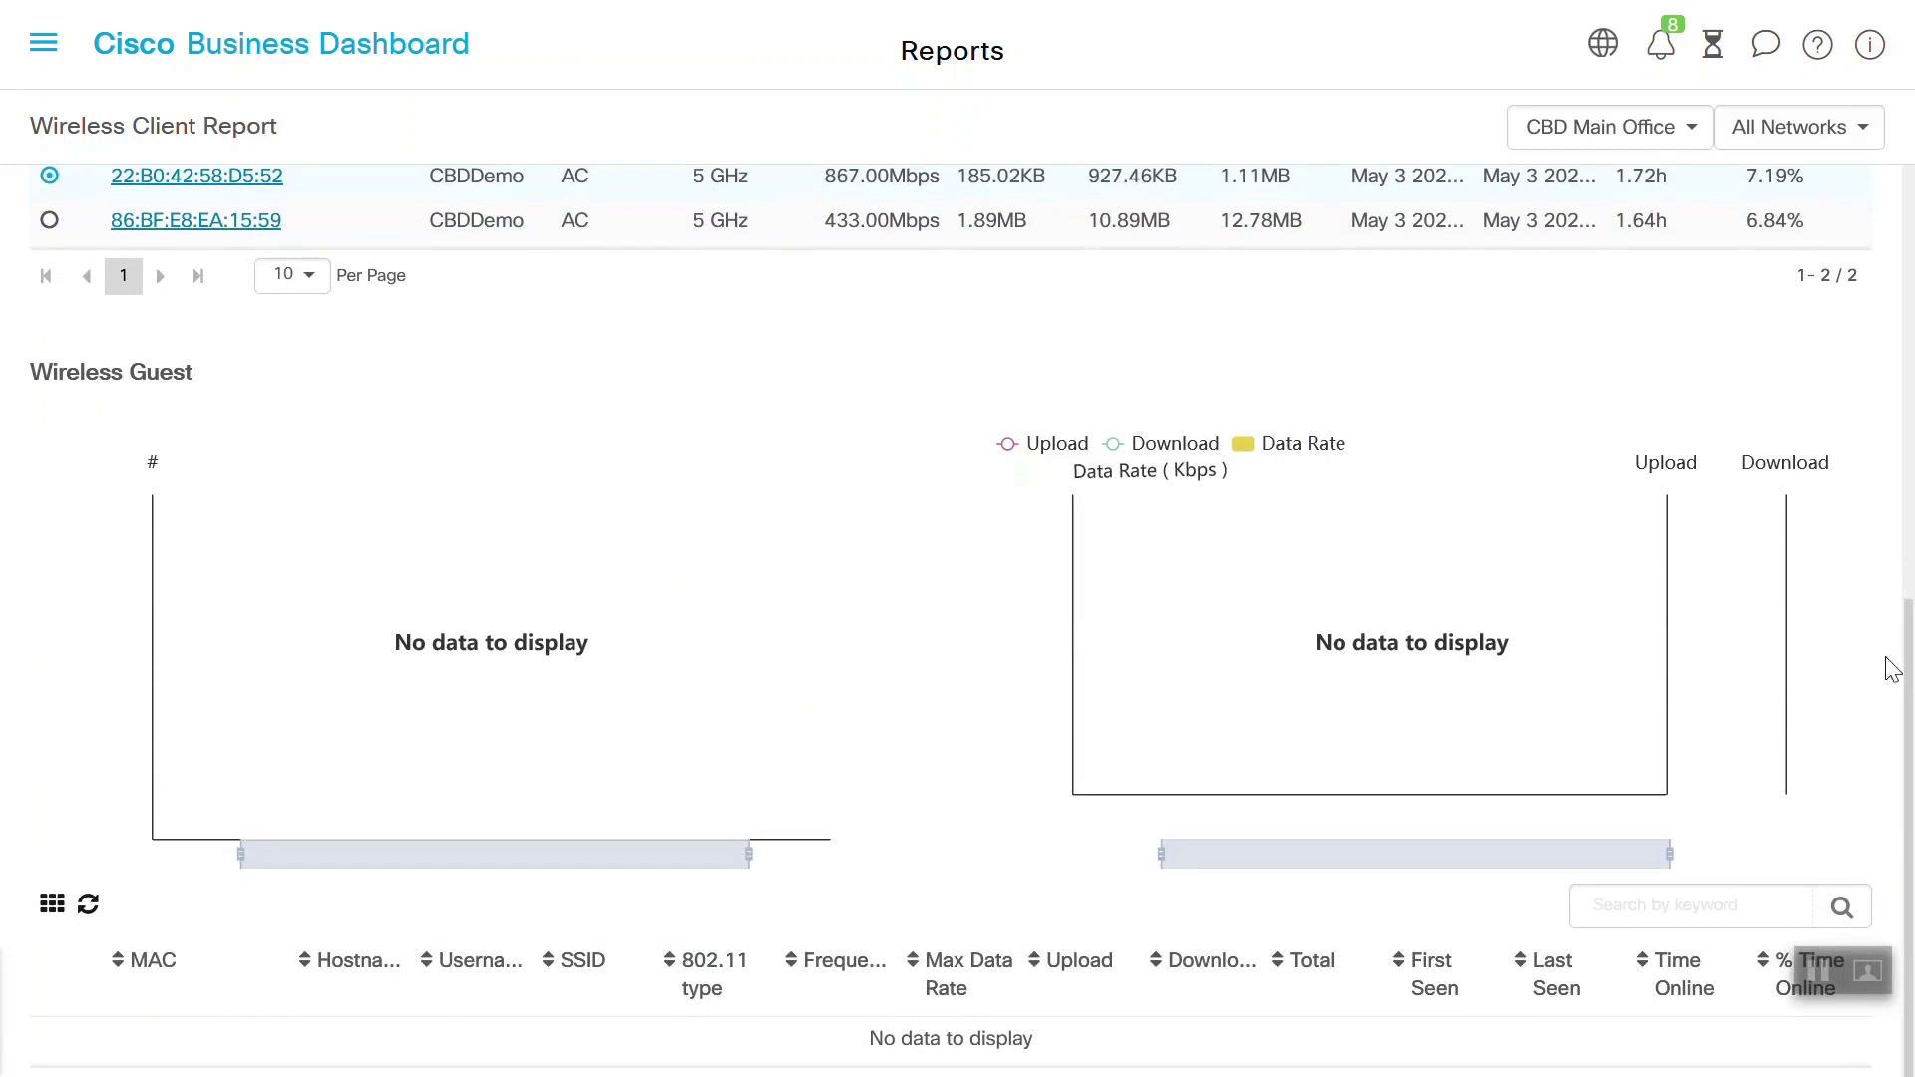
scroll(1892, 668, up, 8)
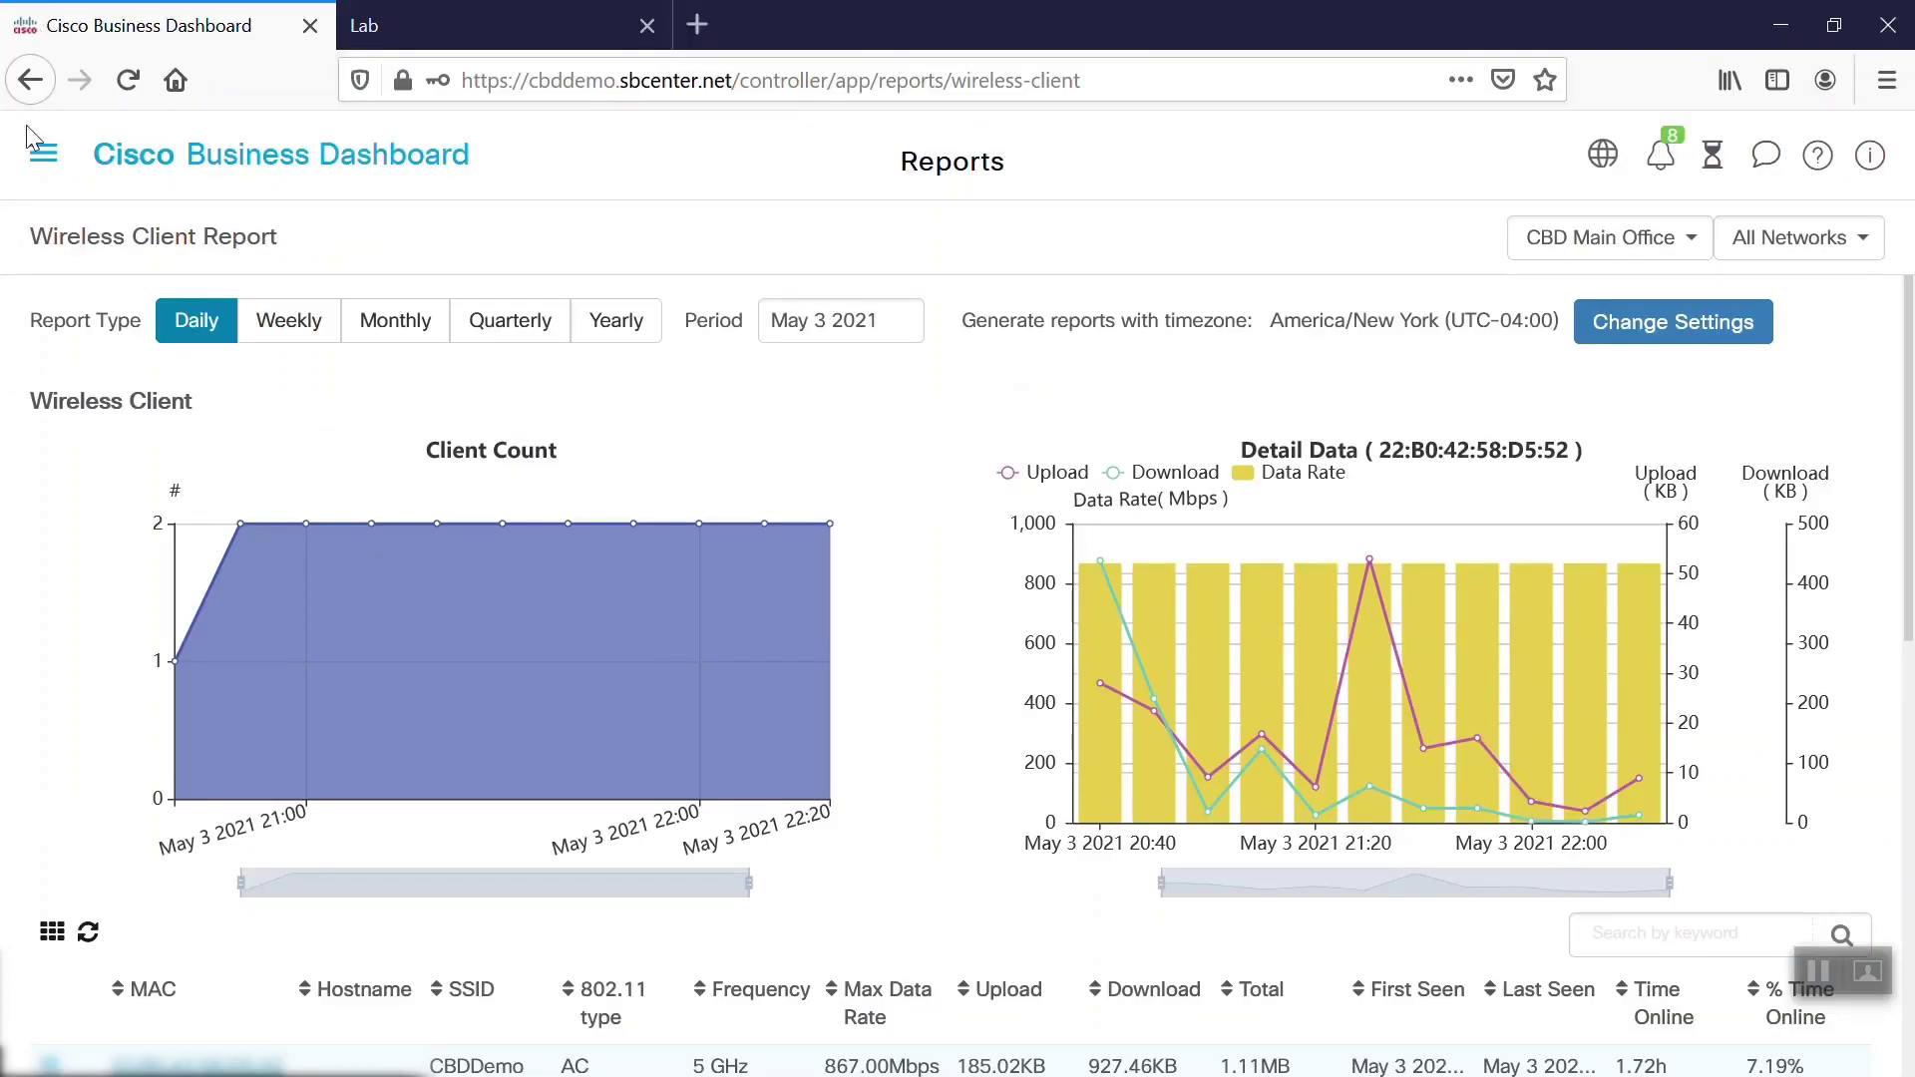
Go to Network Configuration > Wireless LANs and inspect access point APA453.0E1F.E488
click(42, 42)
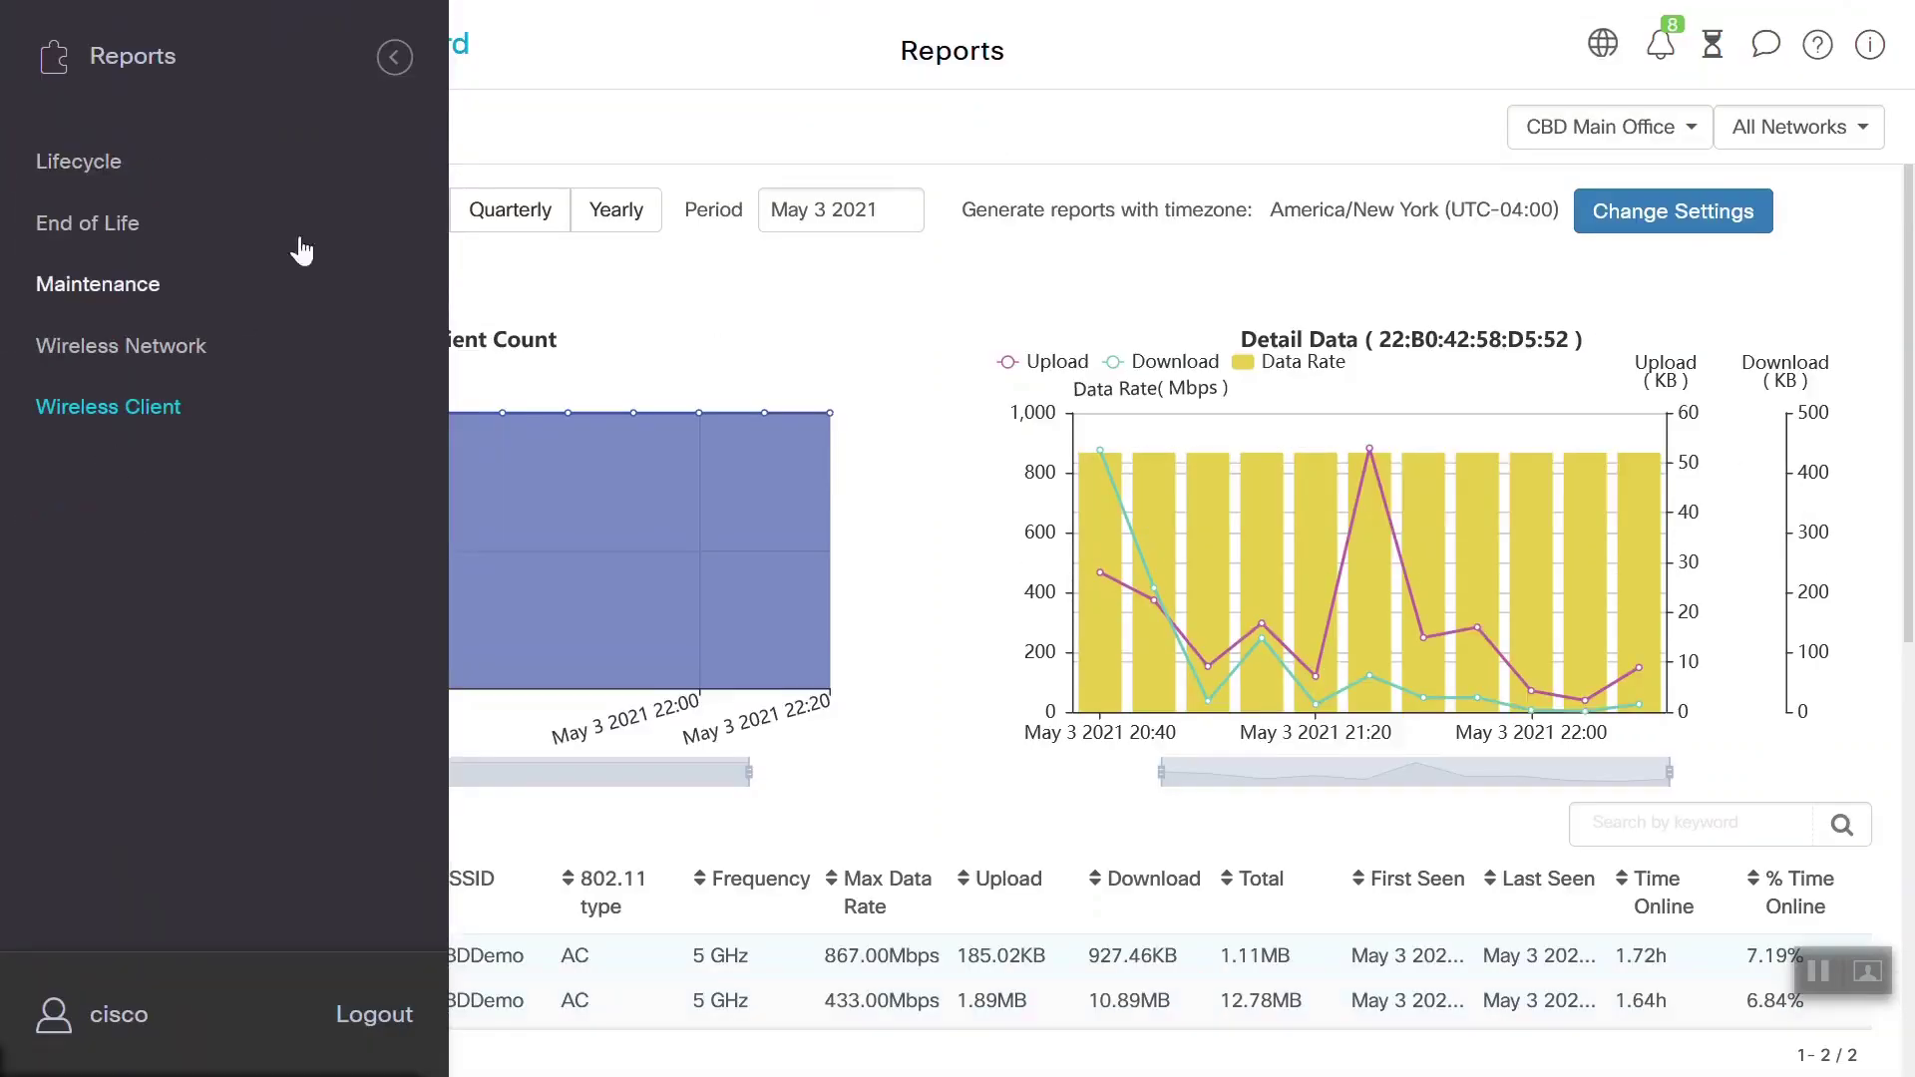
click(394, 57)
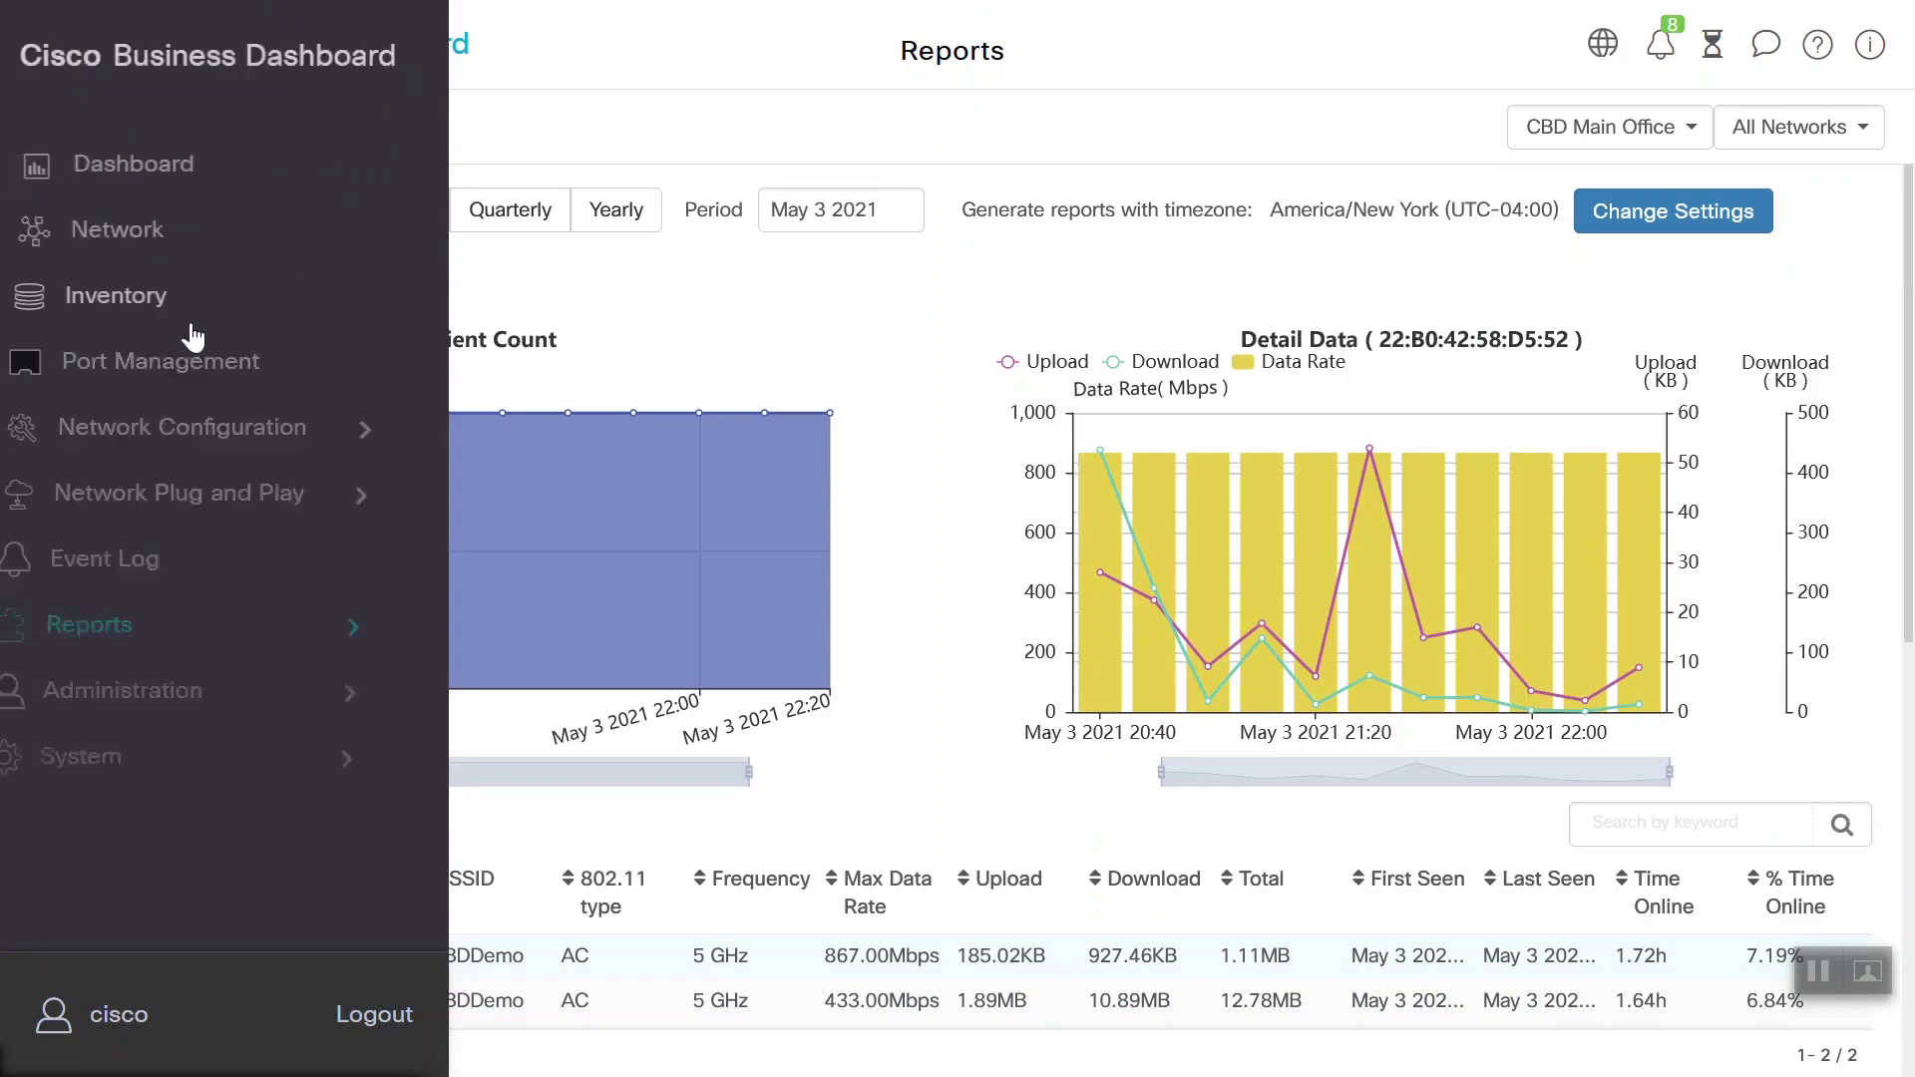
click(145, 434)
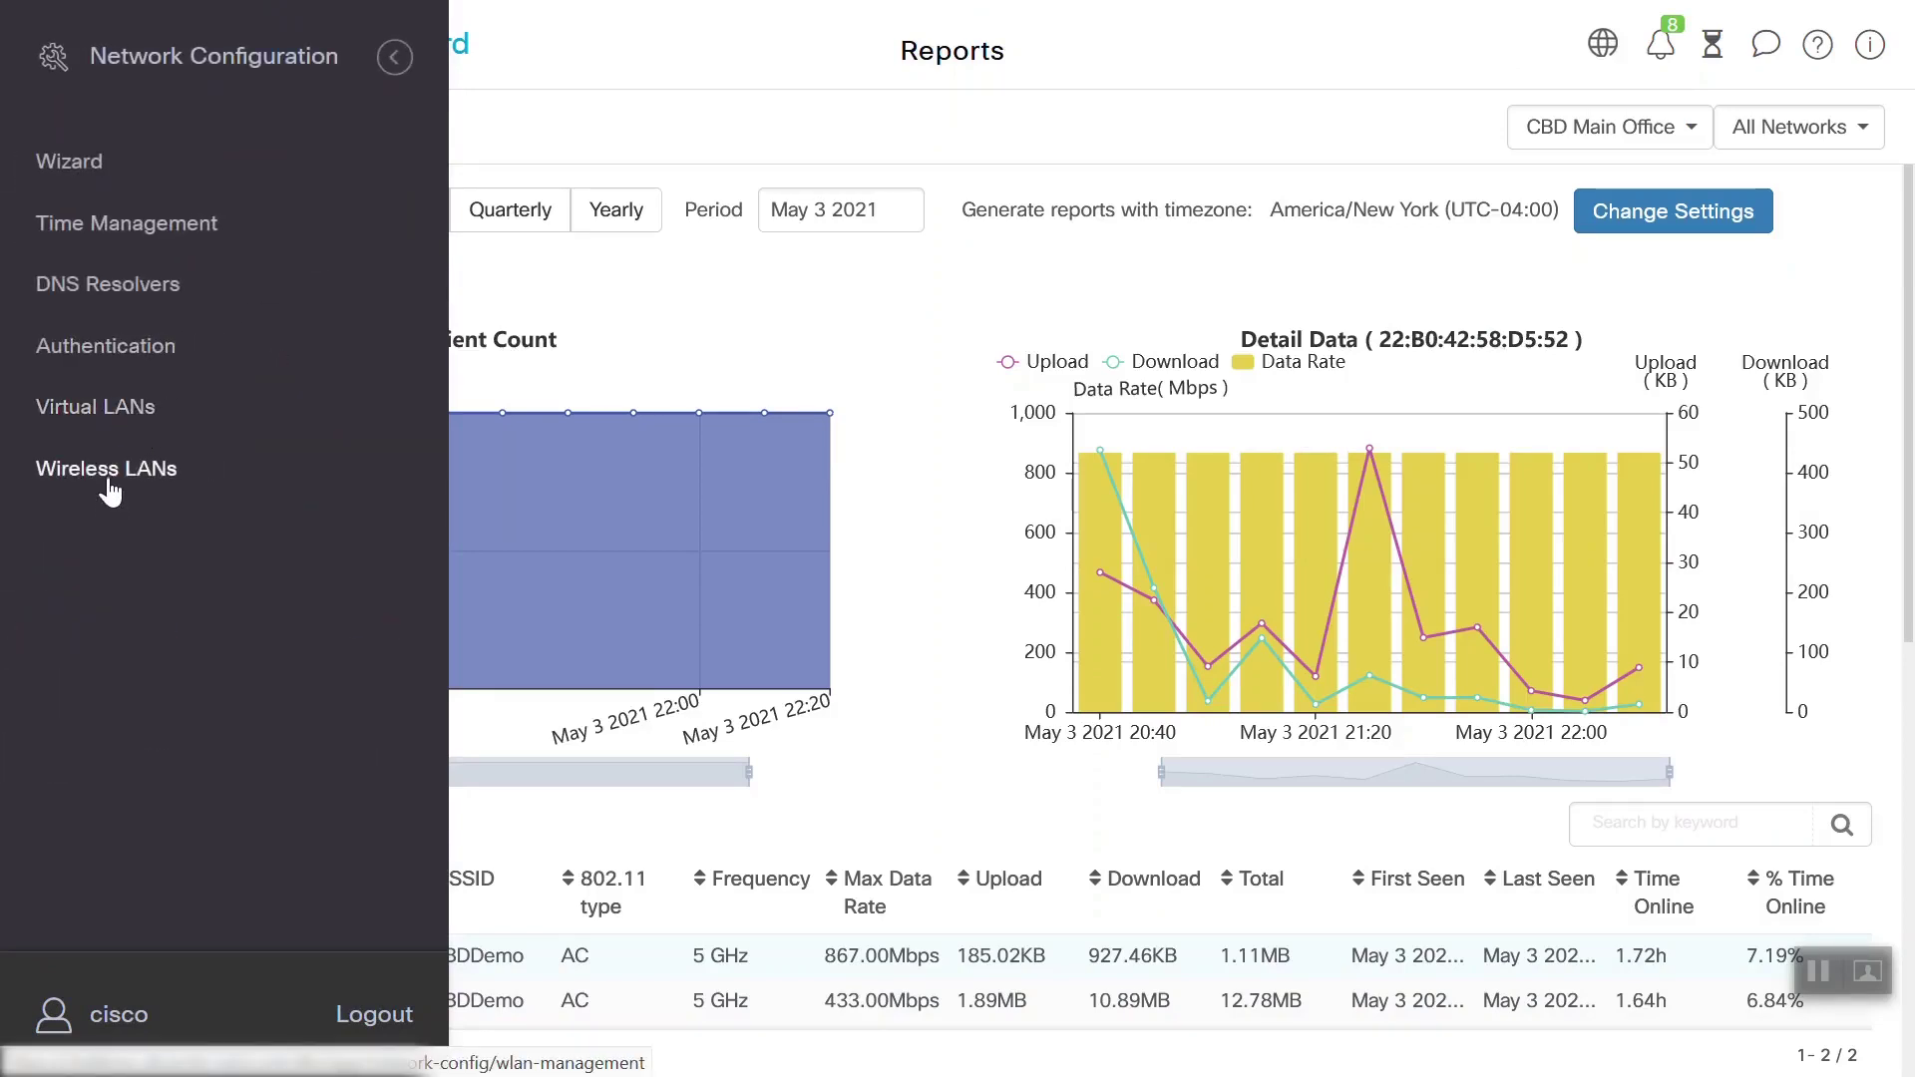
click(108, 469)
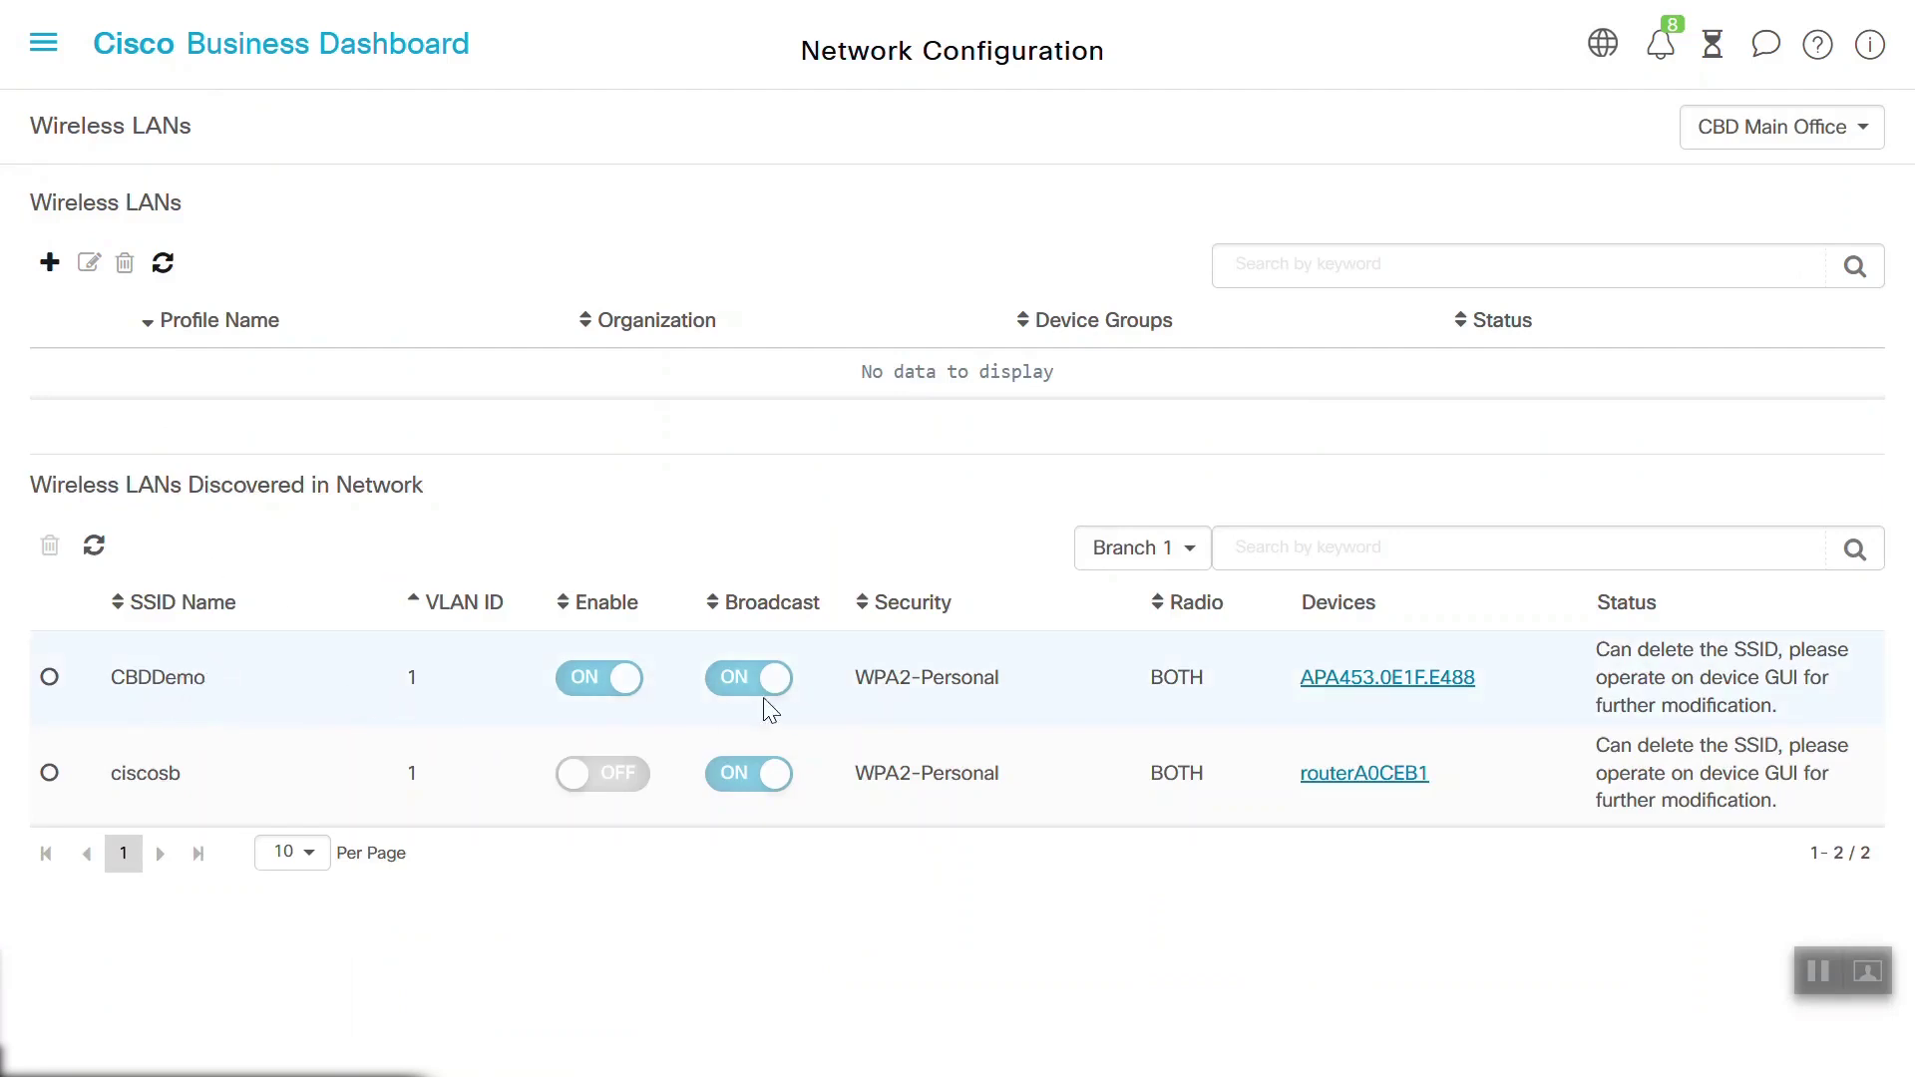
click(1374, 688)
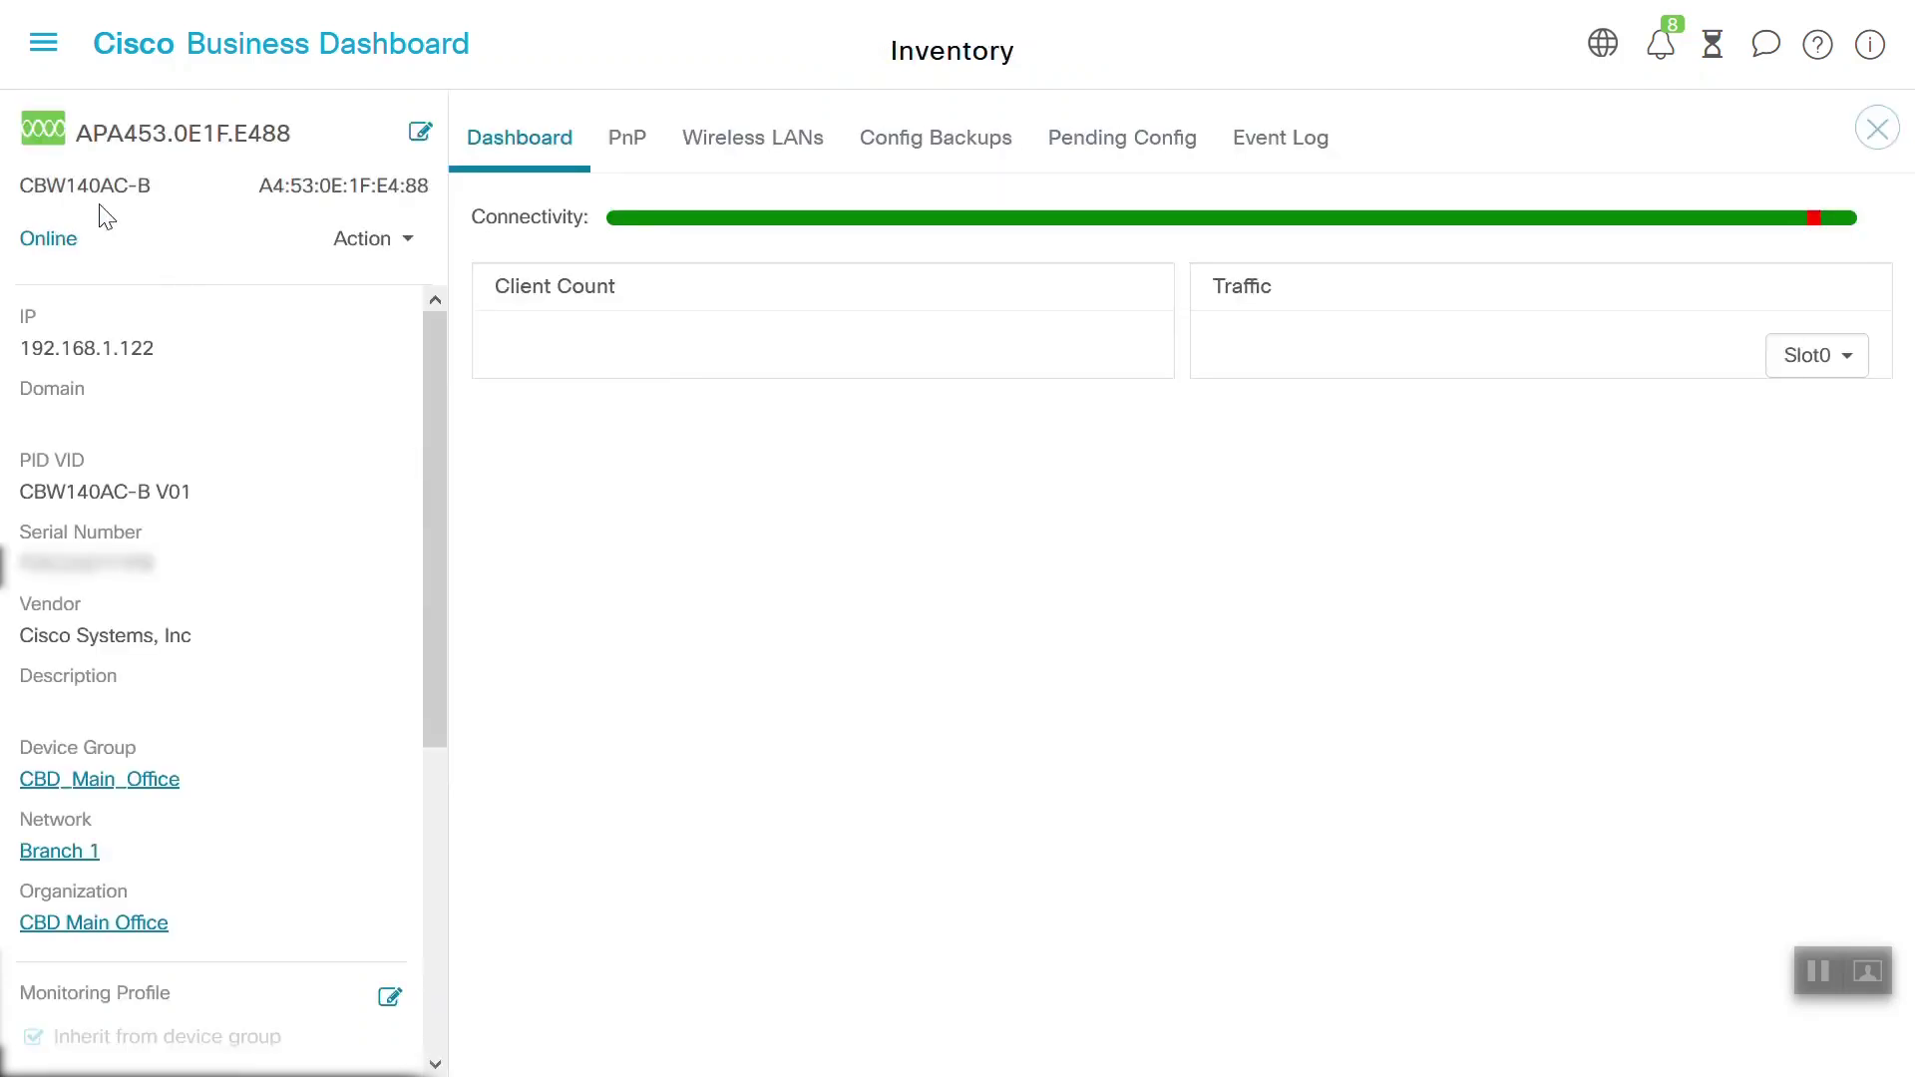
Return to the Wireless LANs page and start a new Add WLAN form
click(45, 50)
click(112, 480)
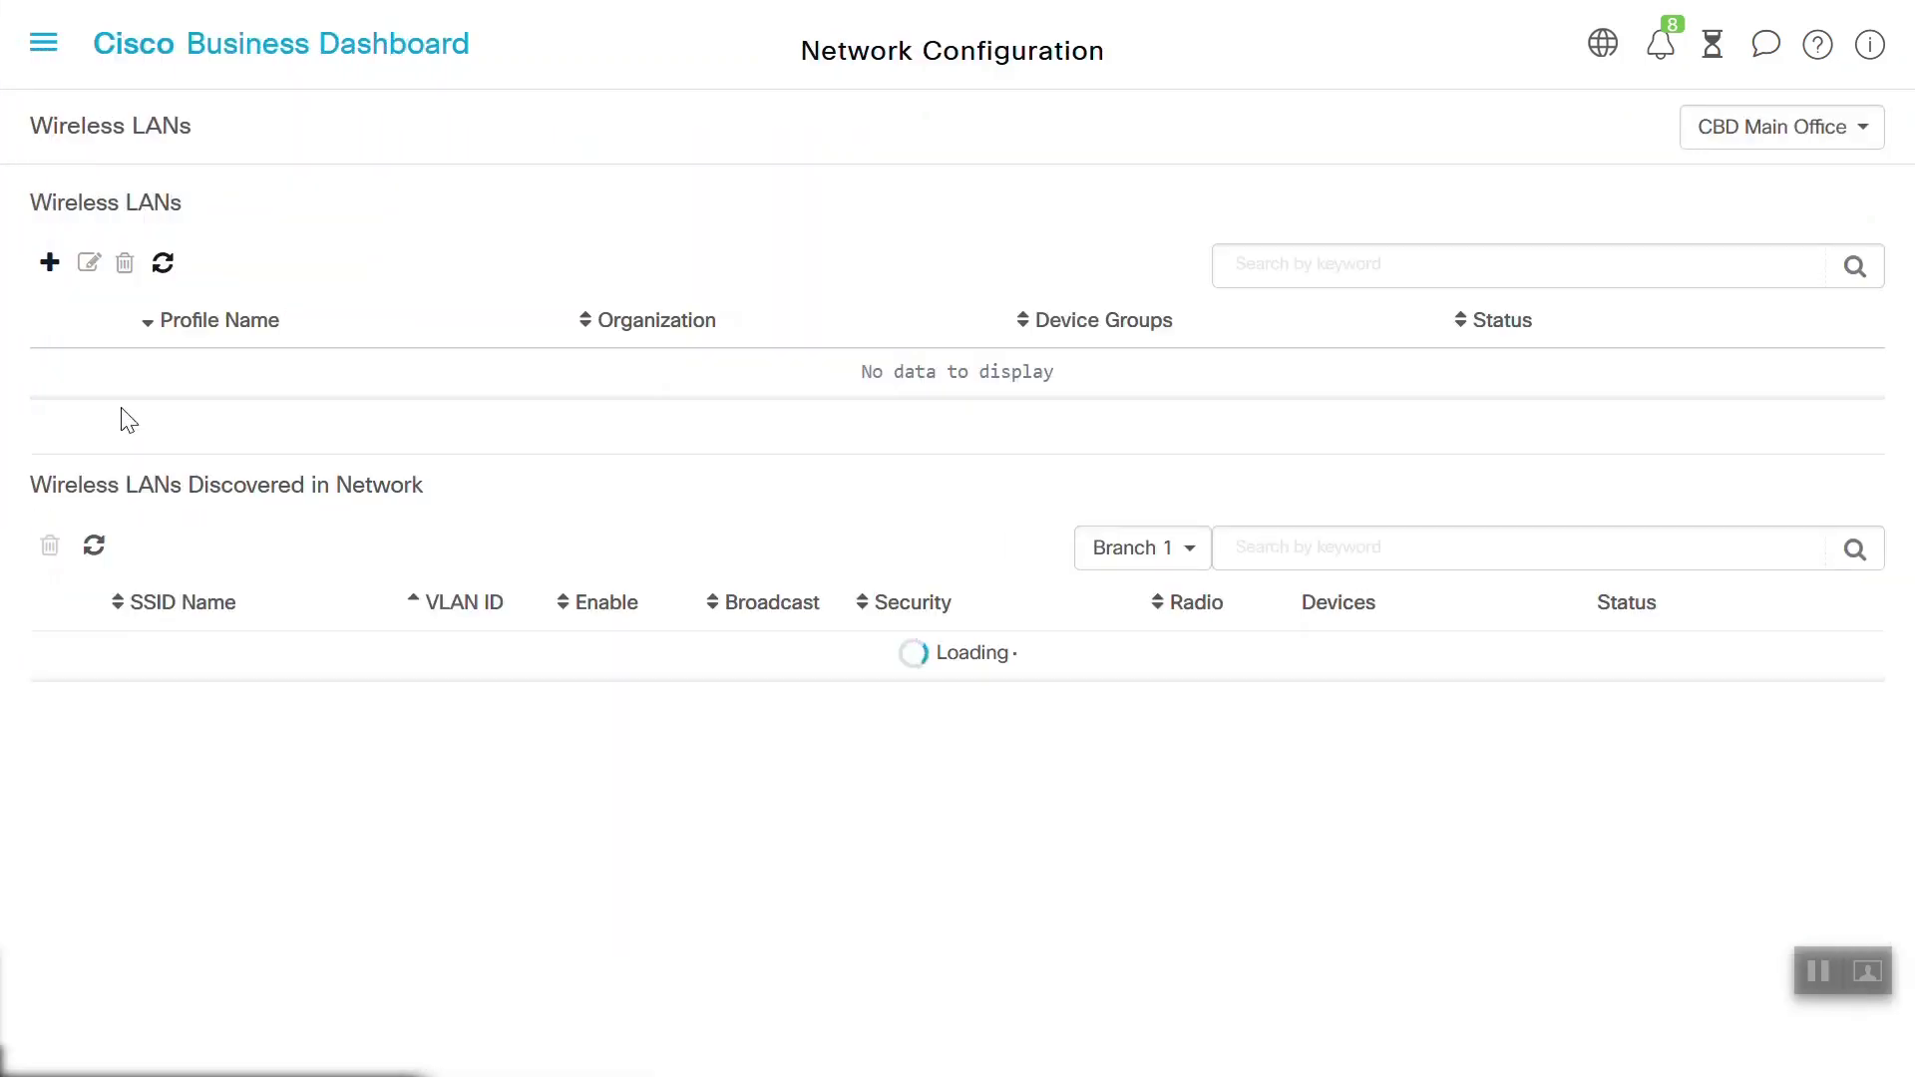
click(49, 264)
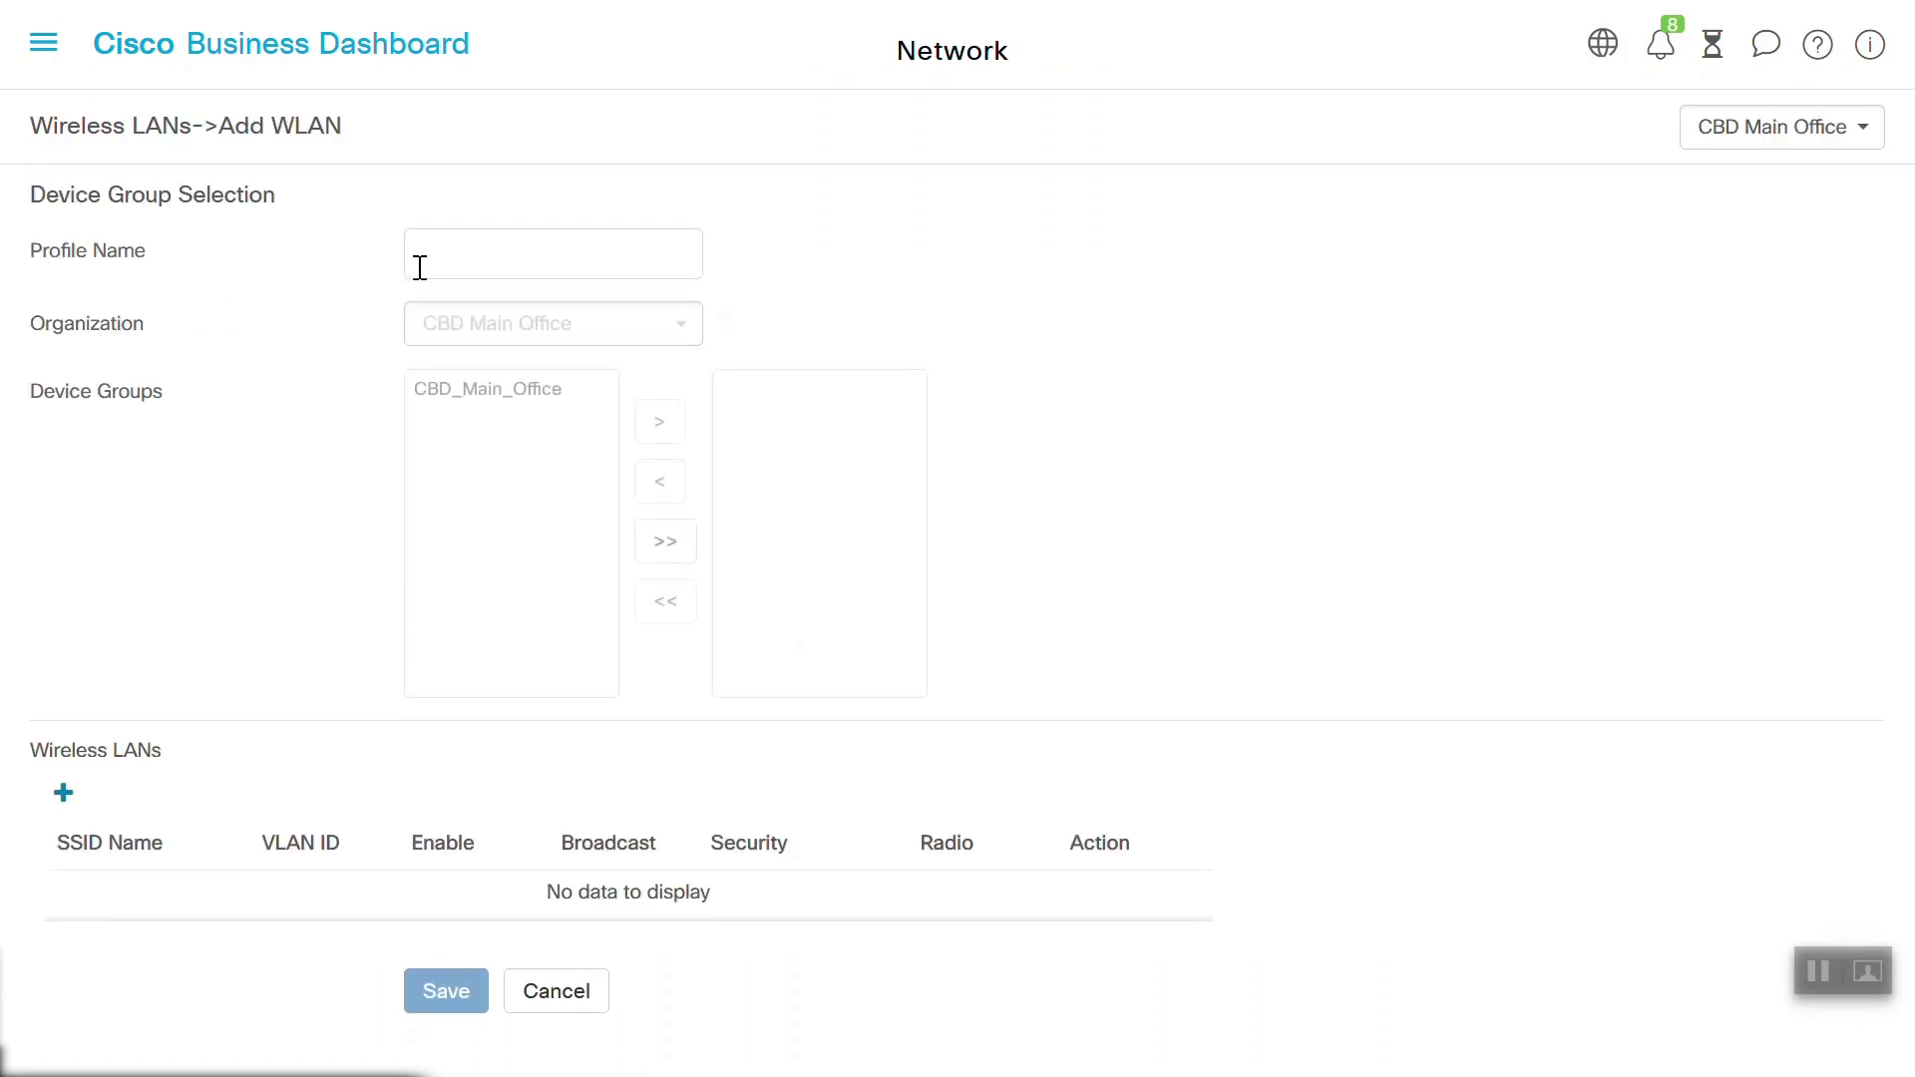
Name the profile NewSSID, choose CBD Main Office, and assign the CBD_Main_Office device group
click(455, 256)
text(NewSSID)
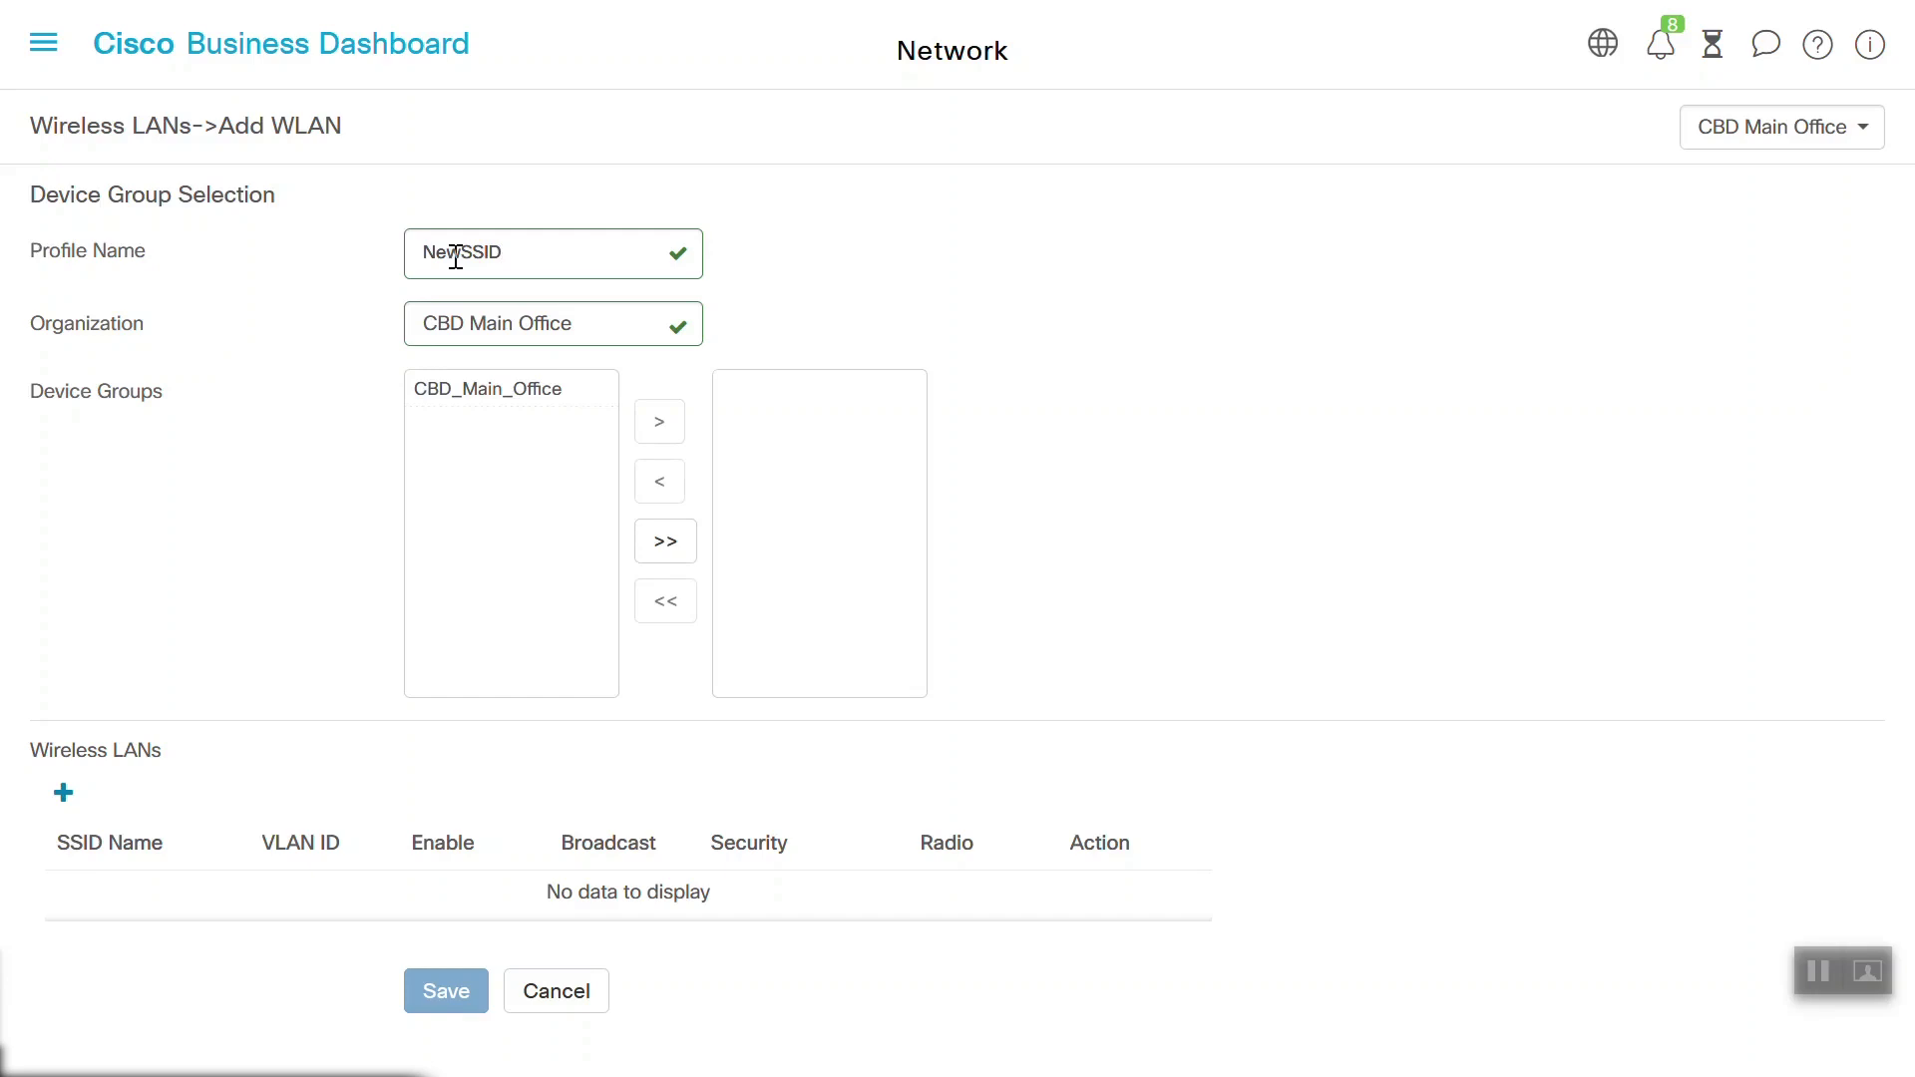
click(574, 334)
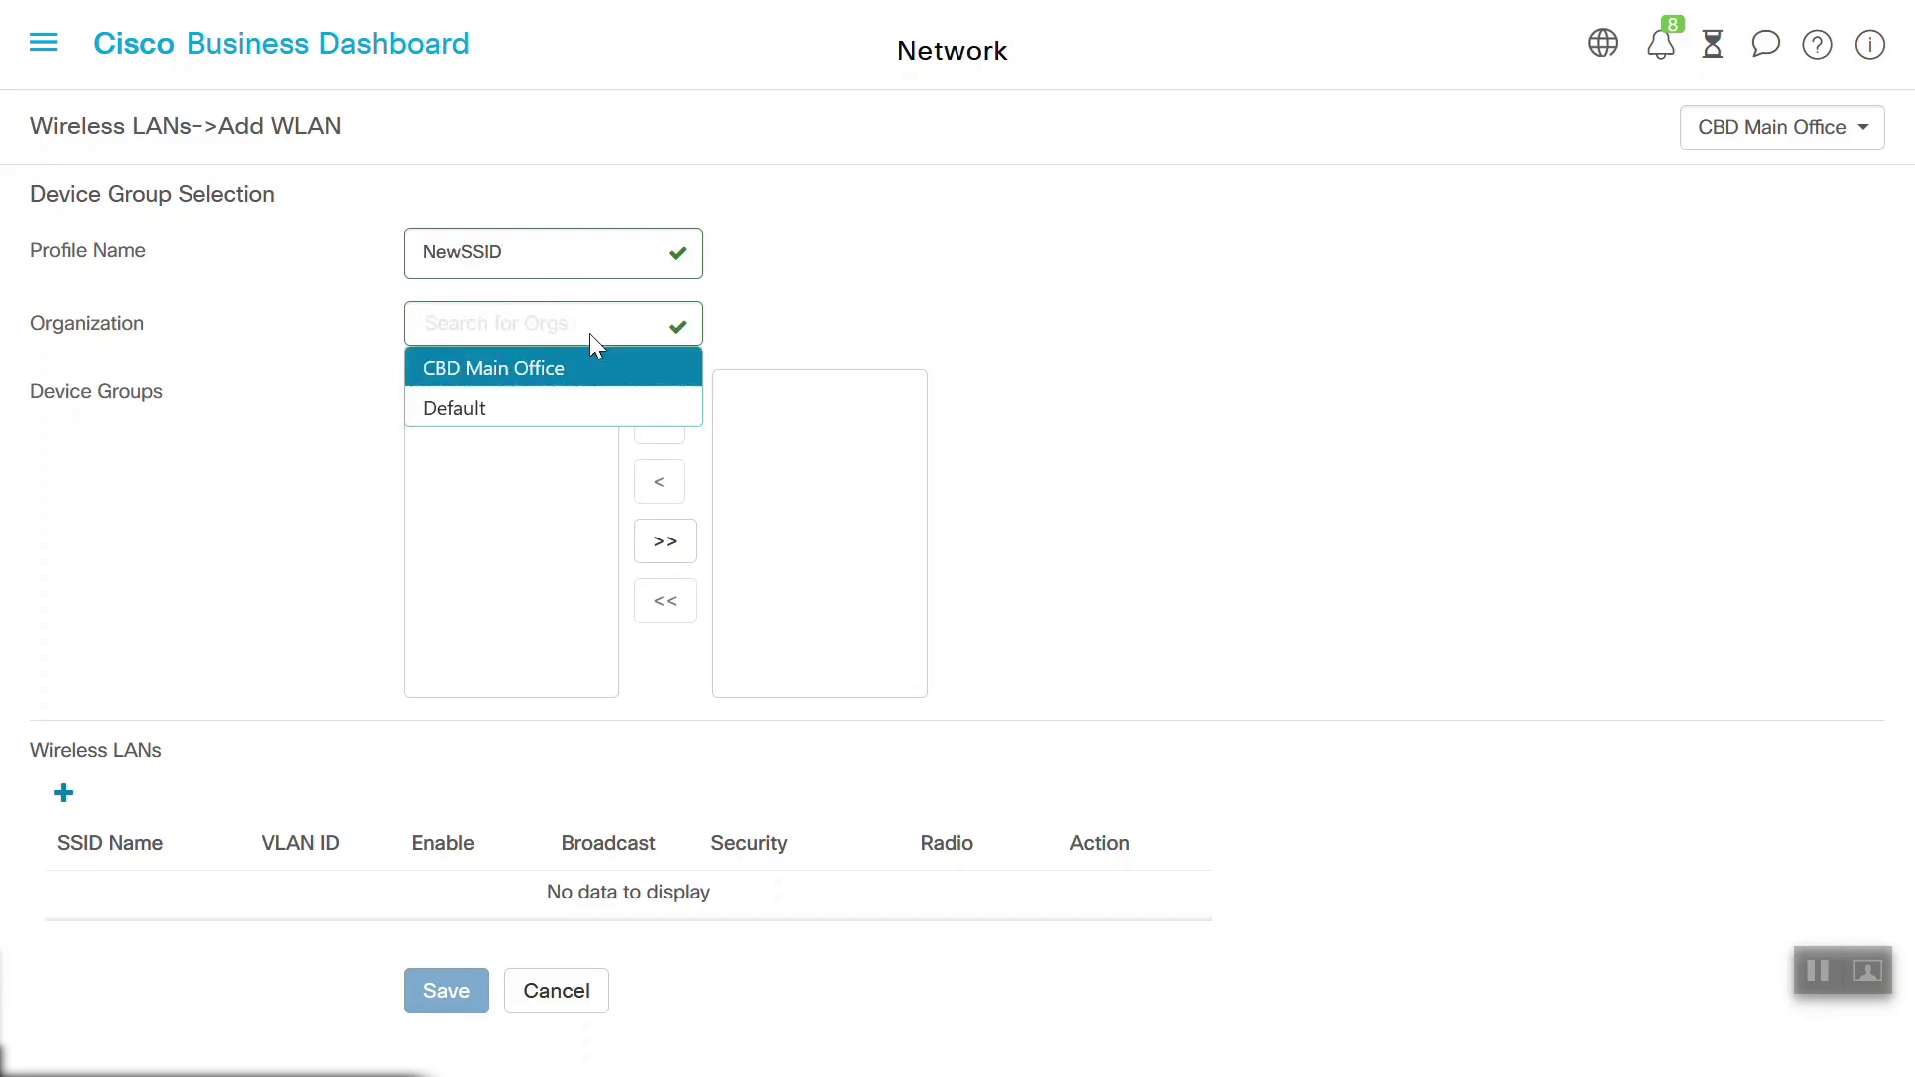
click(518, 366)
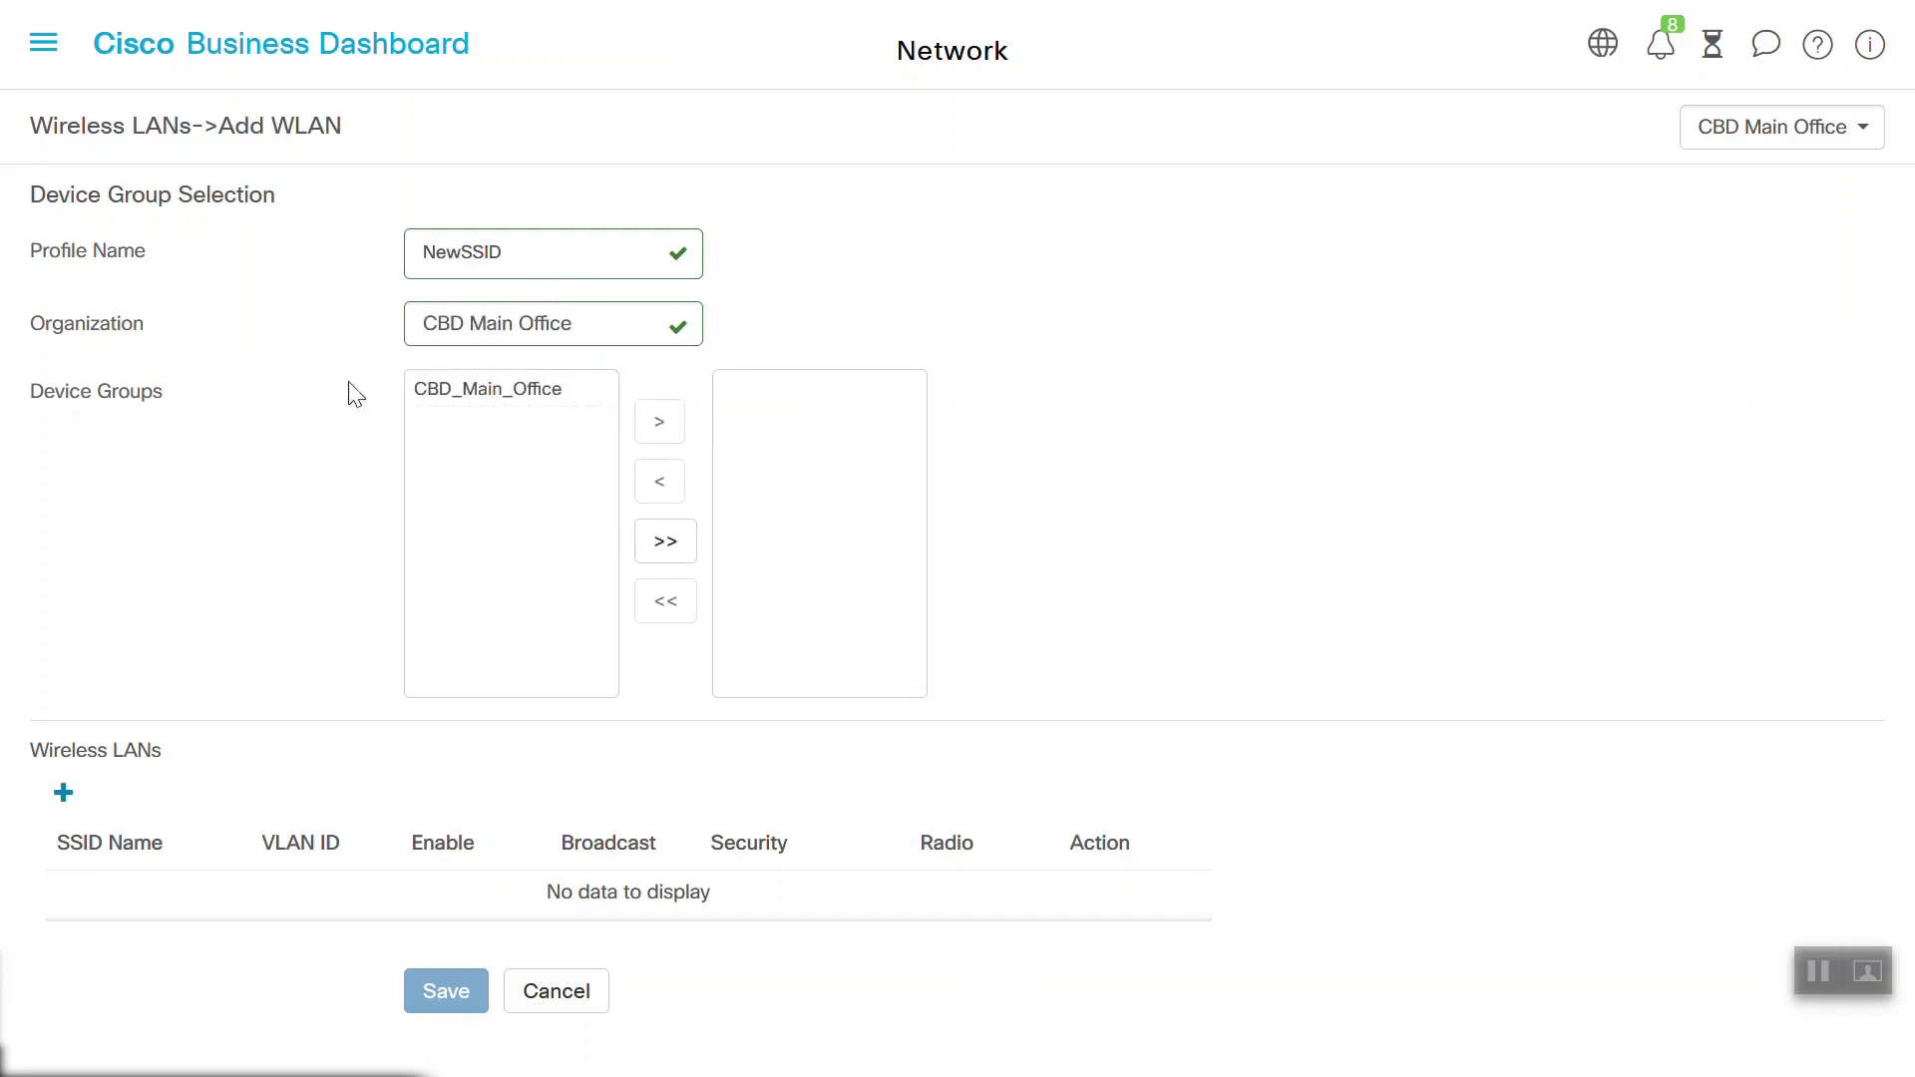
click(454, 399)
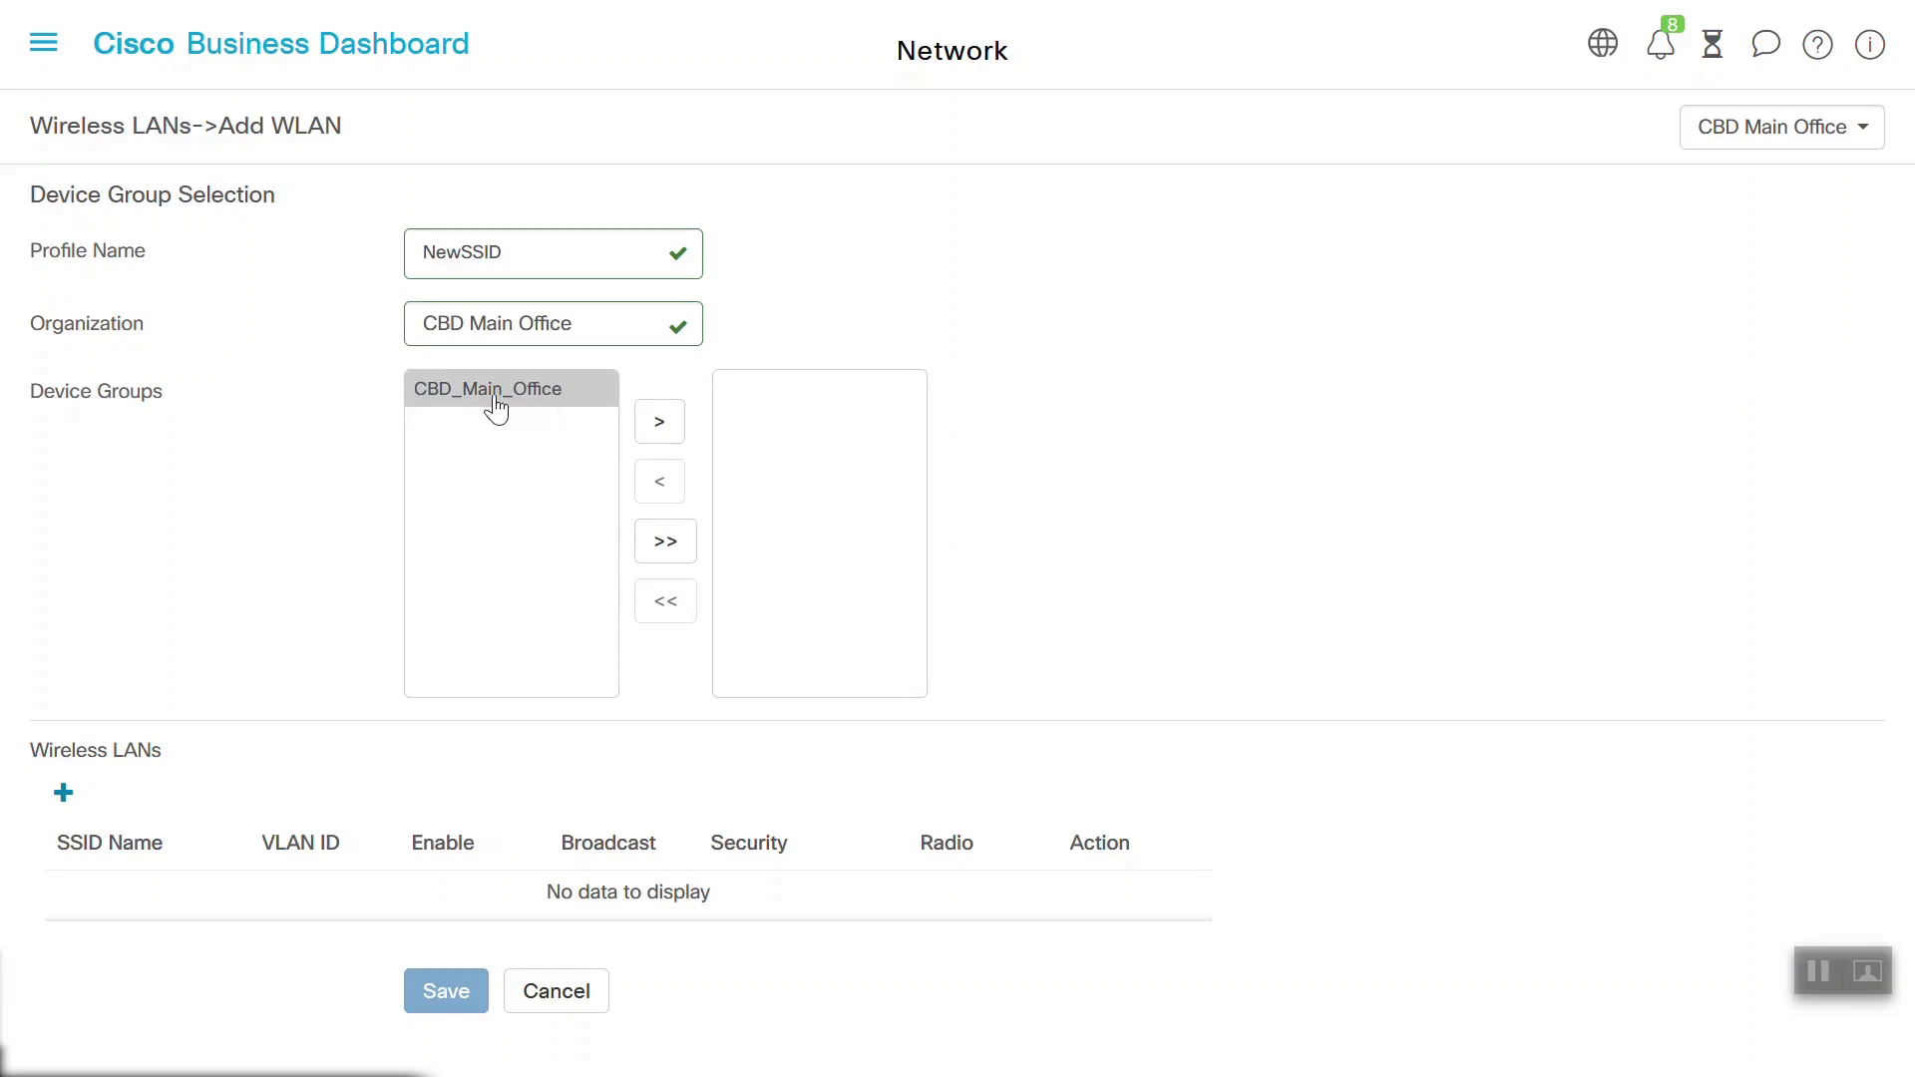
click(660, 423)
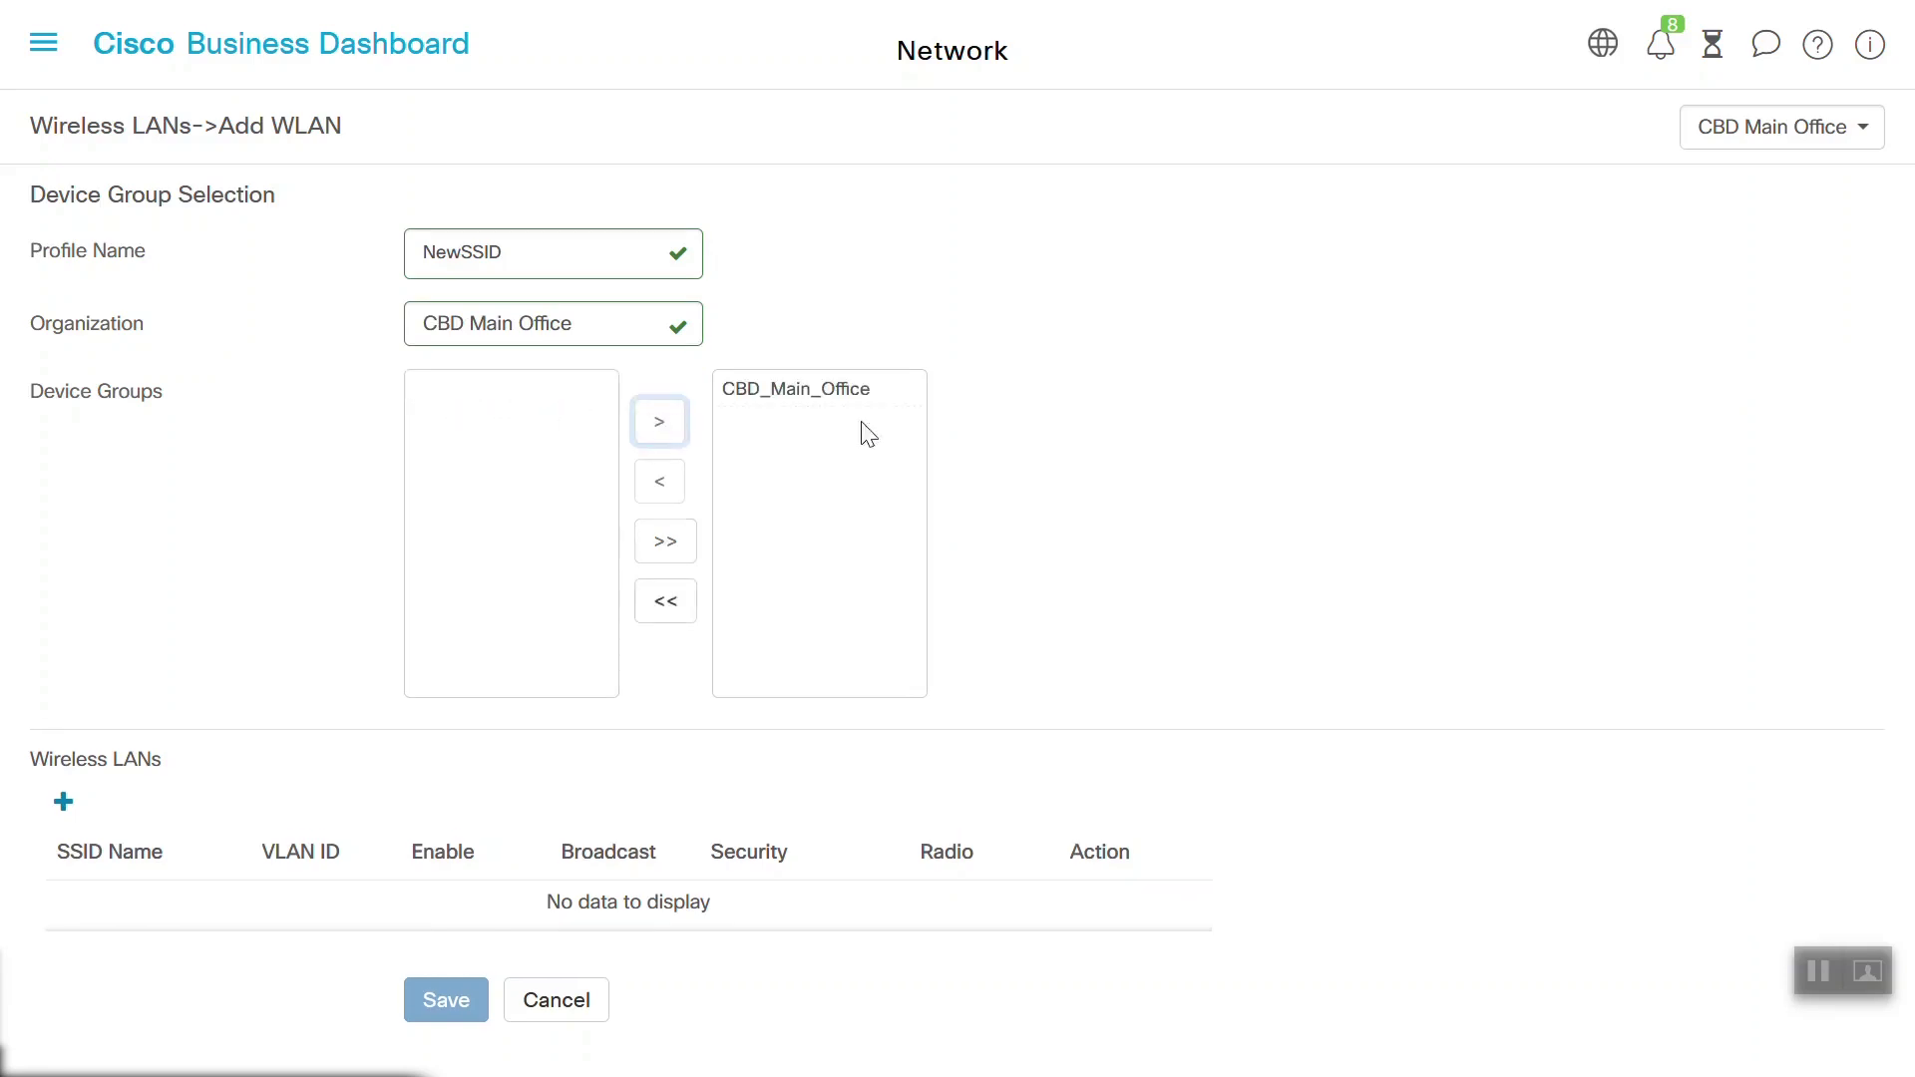
click(64, 808)
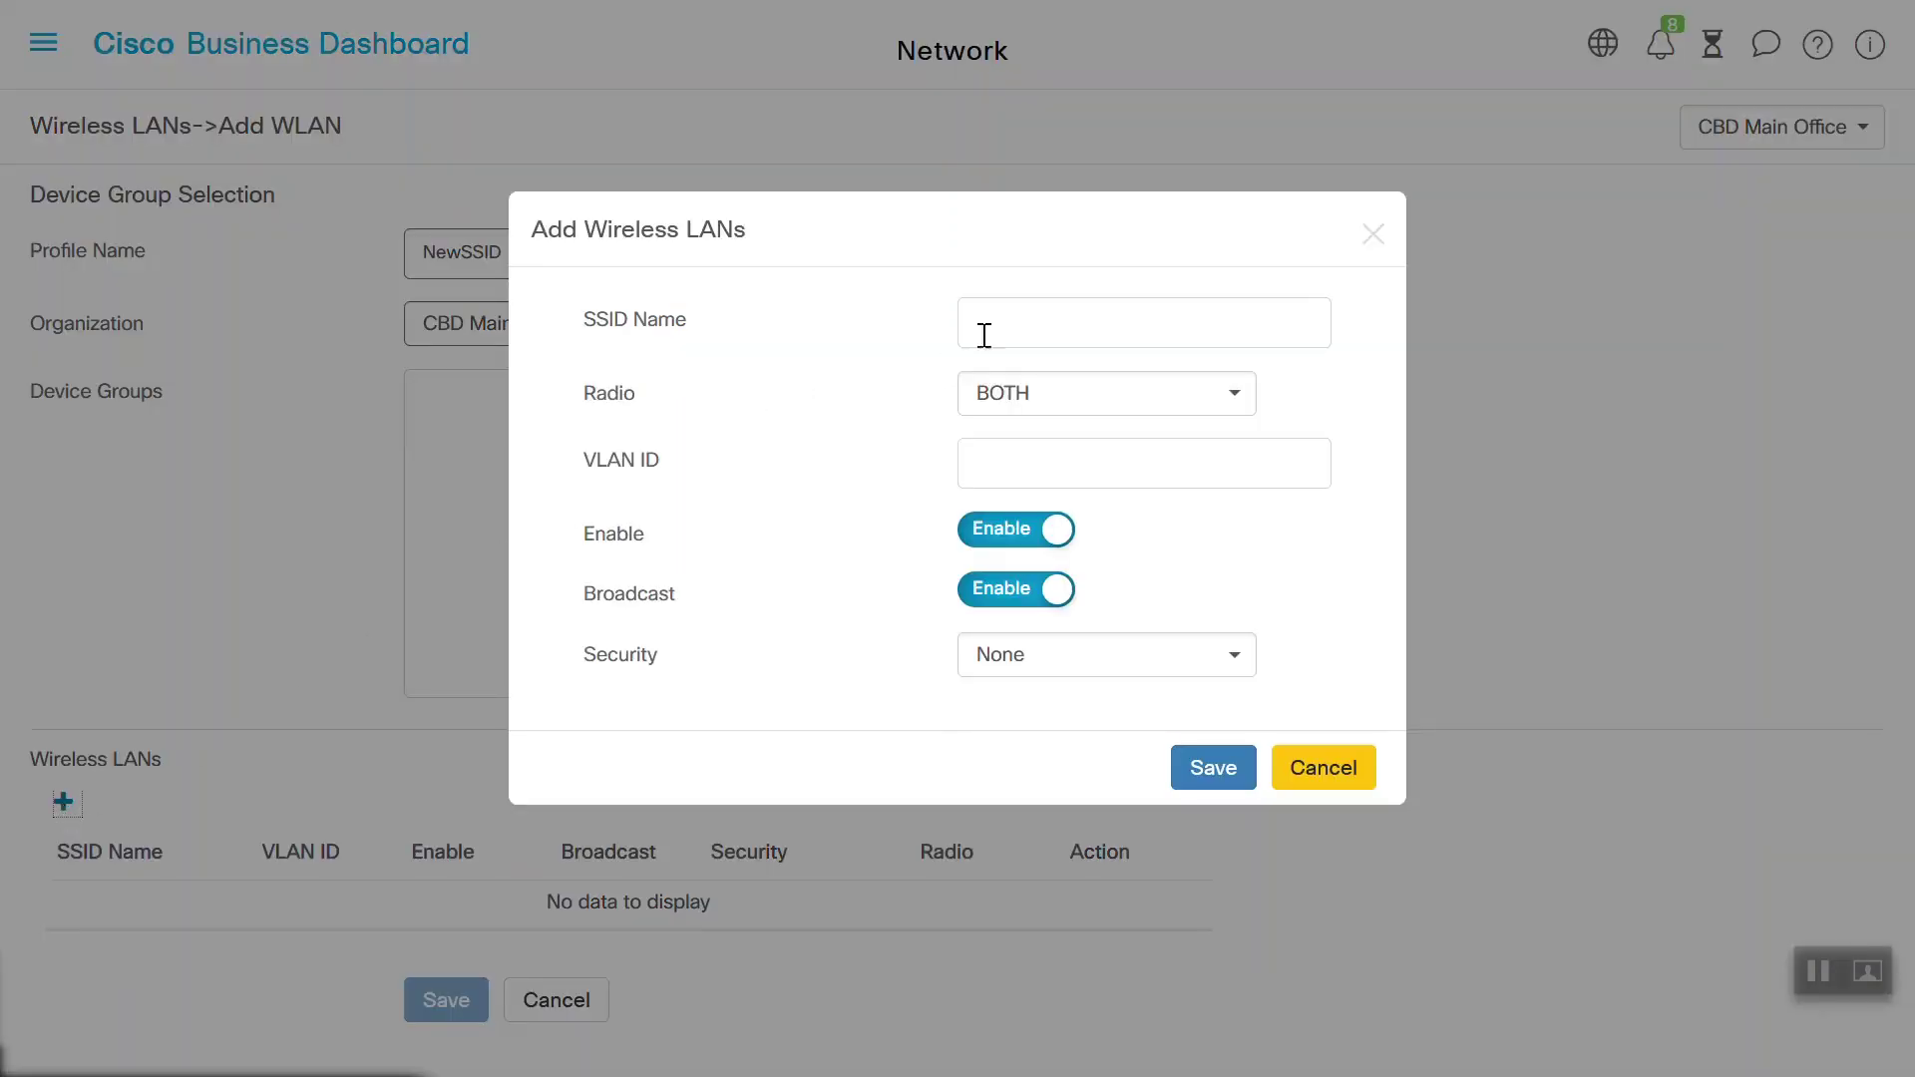
Enter SSID NewCBWSSID with radio BOTH and VLAN ID 1
click(1037, 339)
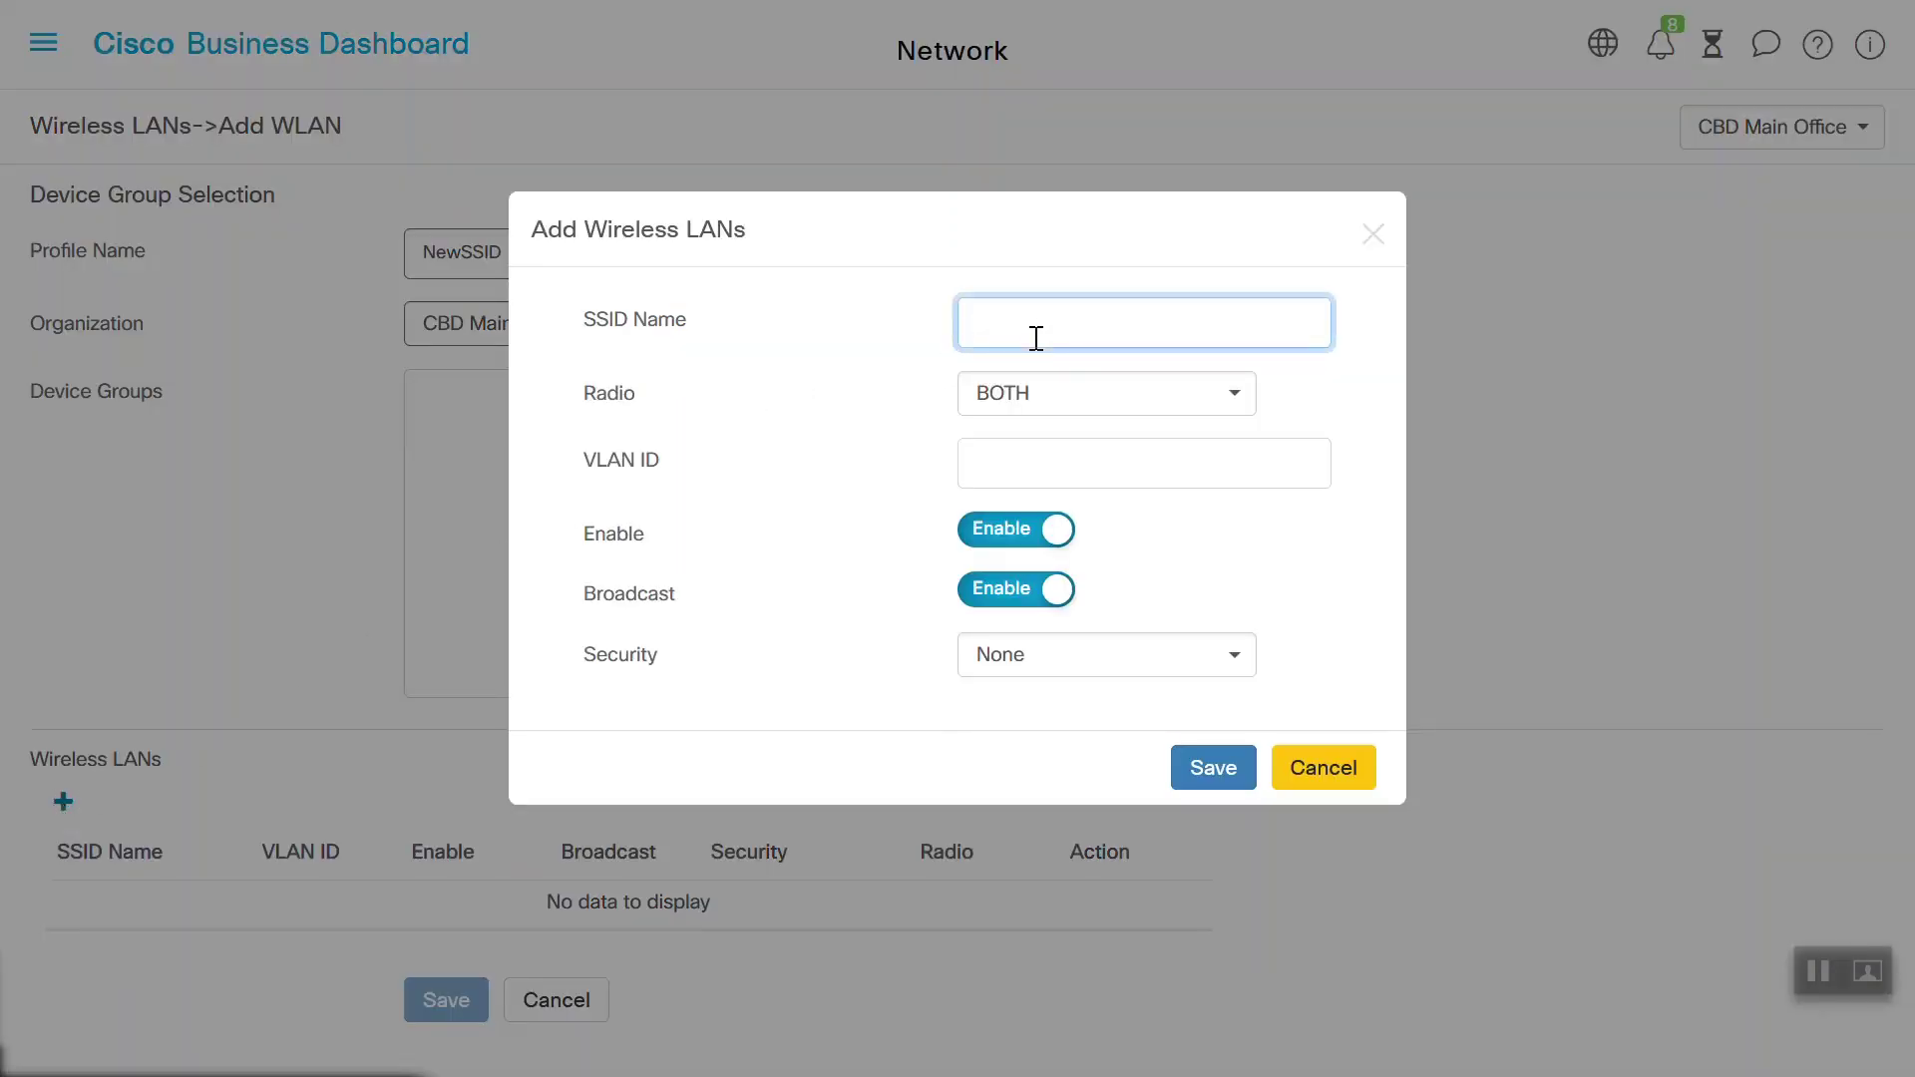
text(NewCBWSSID)
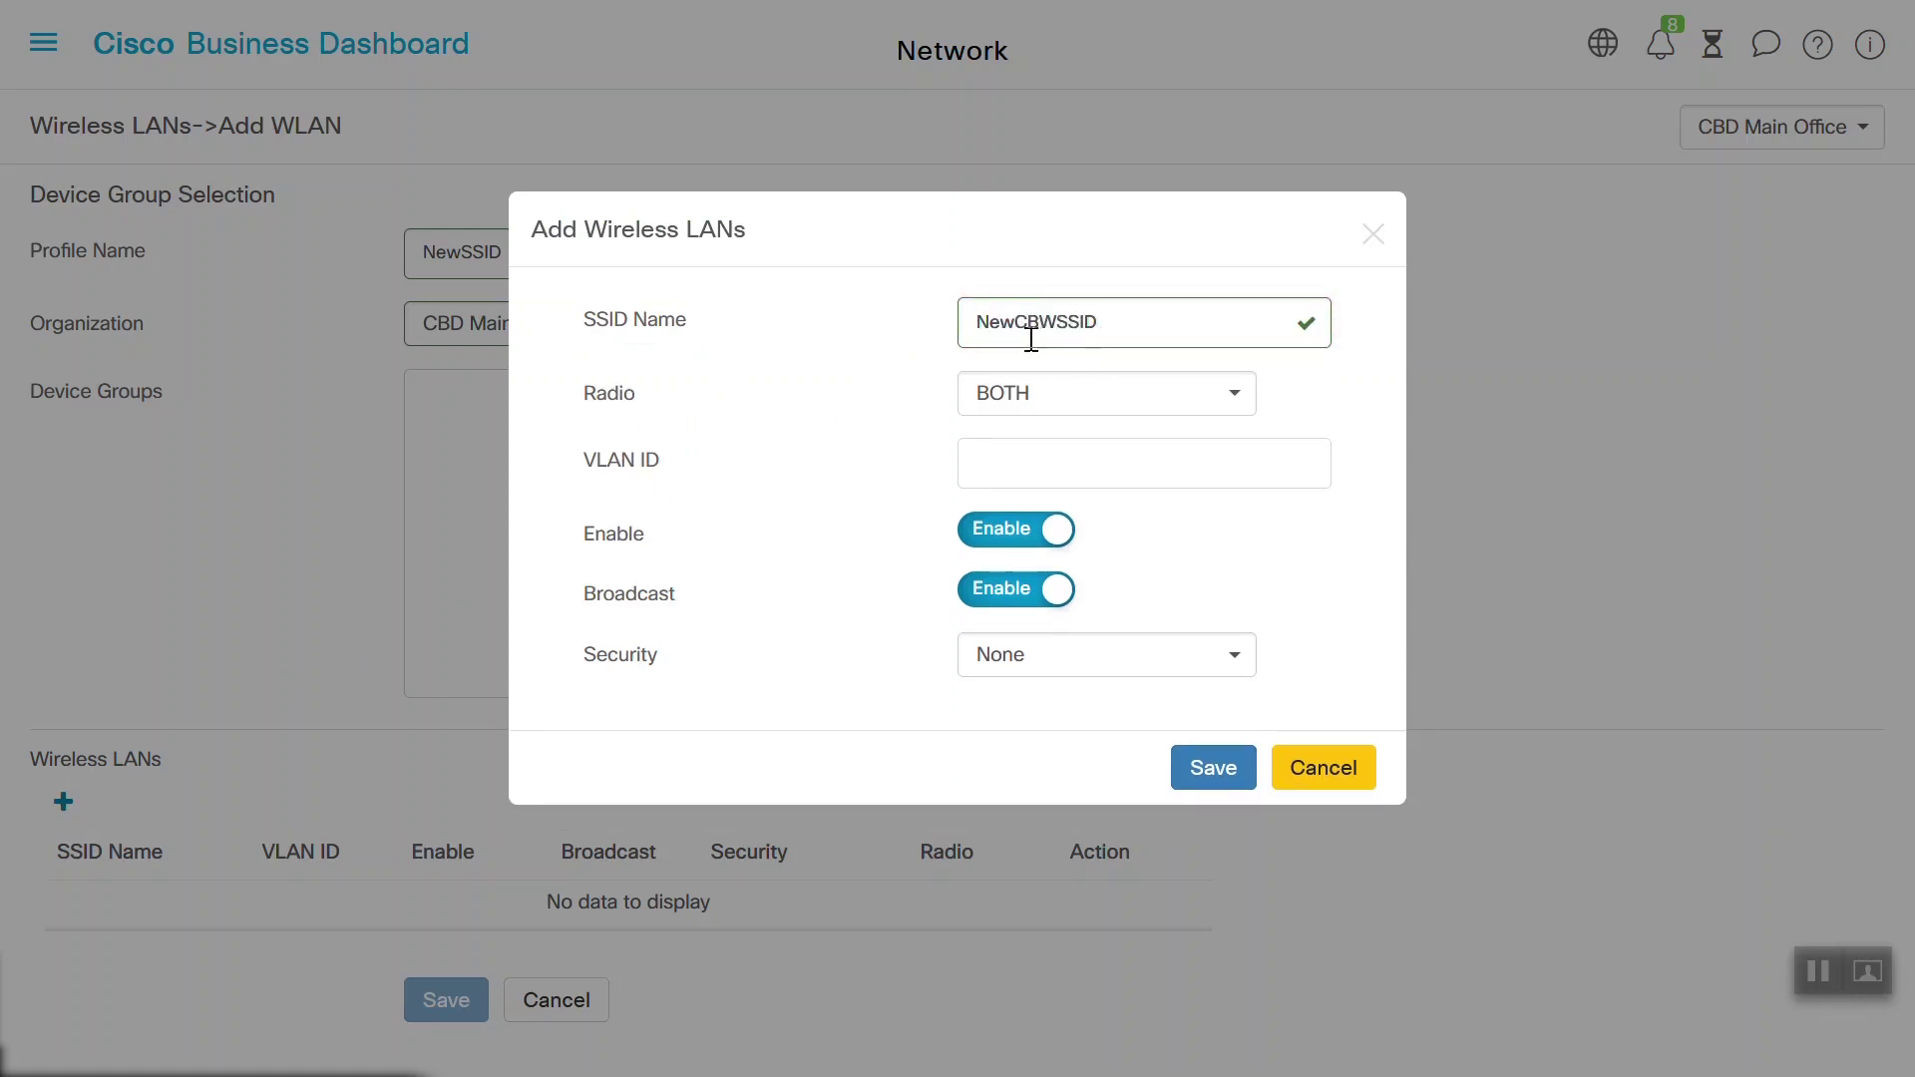
click(1077, 404)
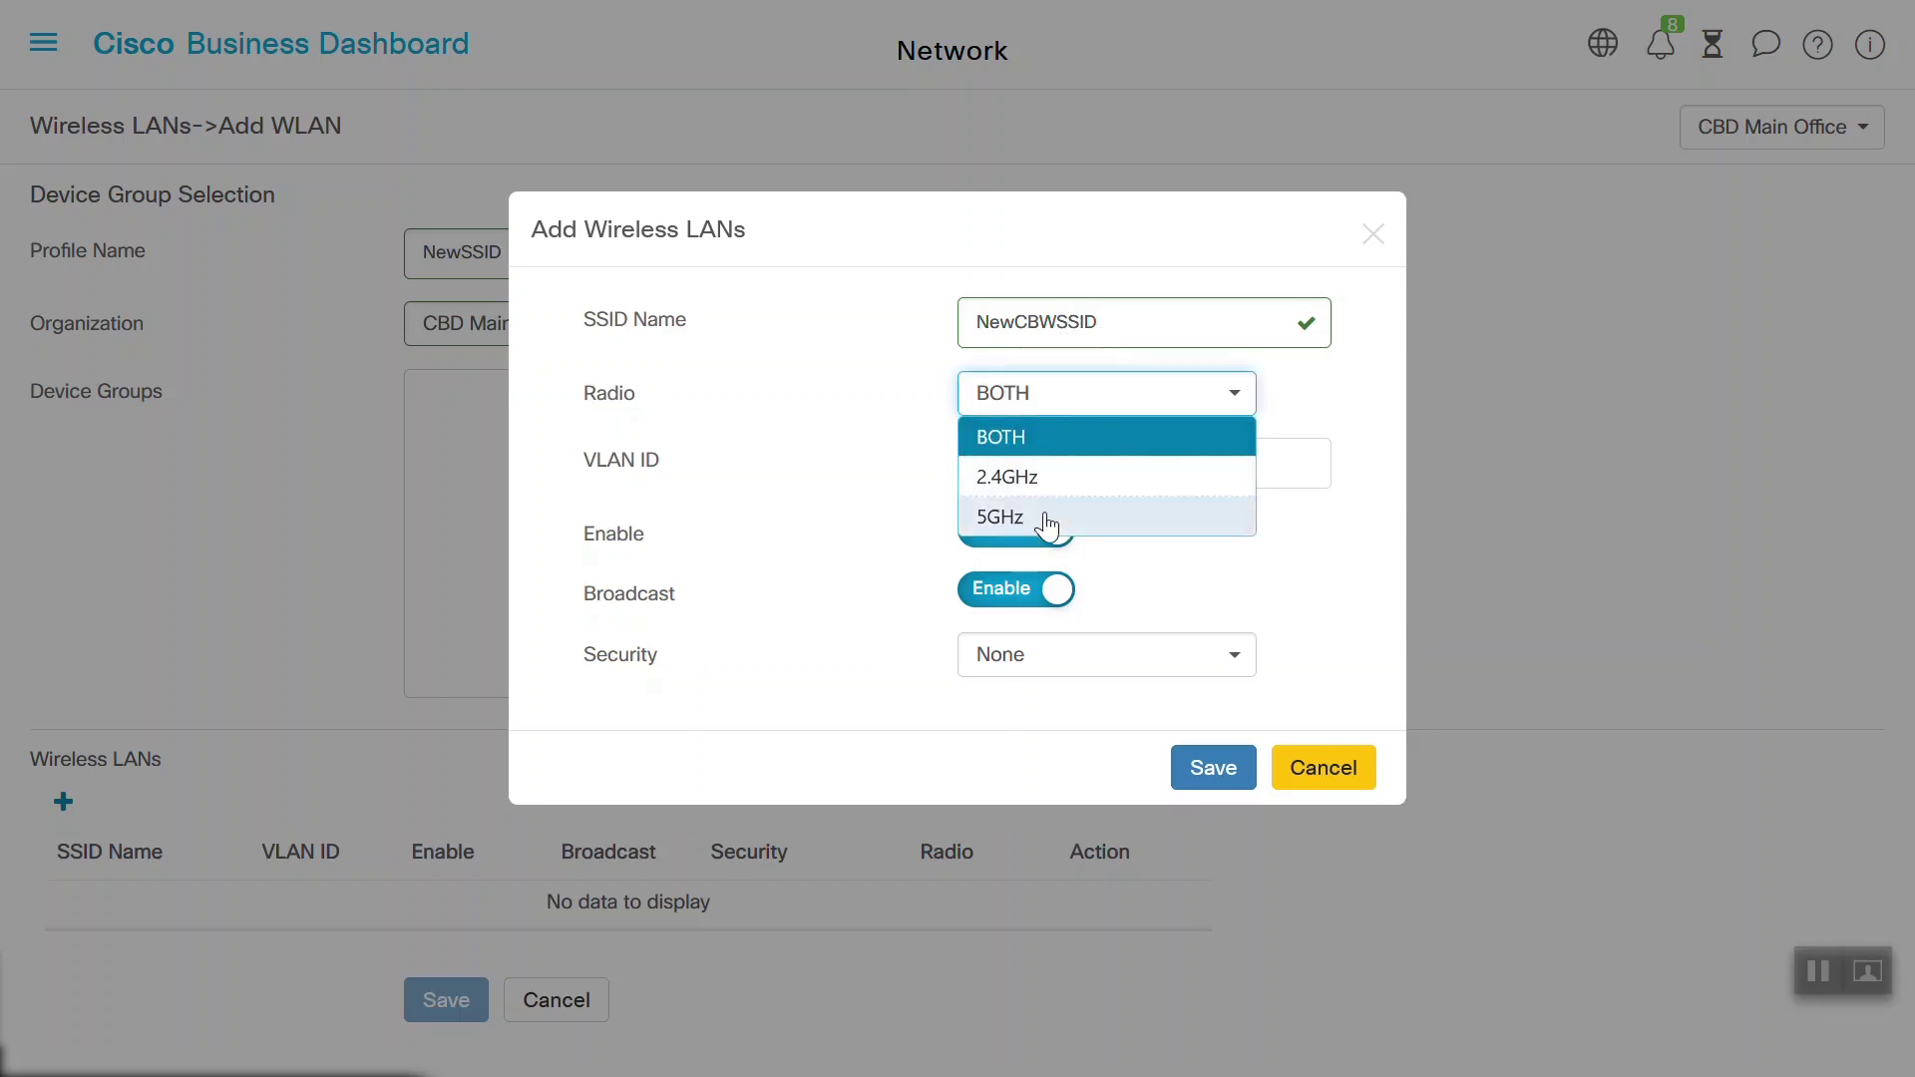
click(1017, 436)
click(1033, 458)
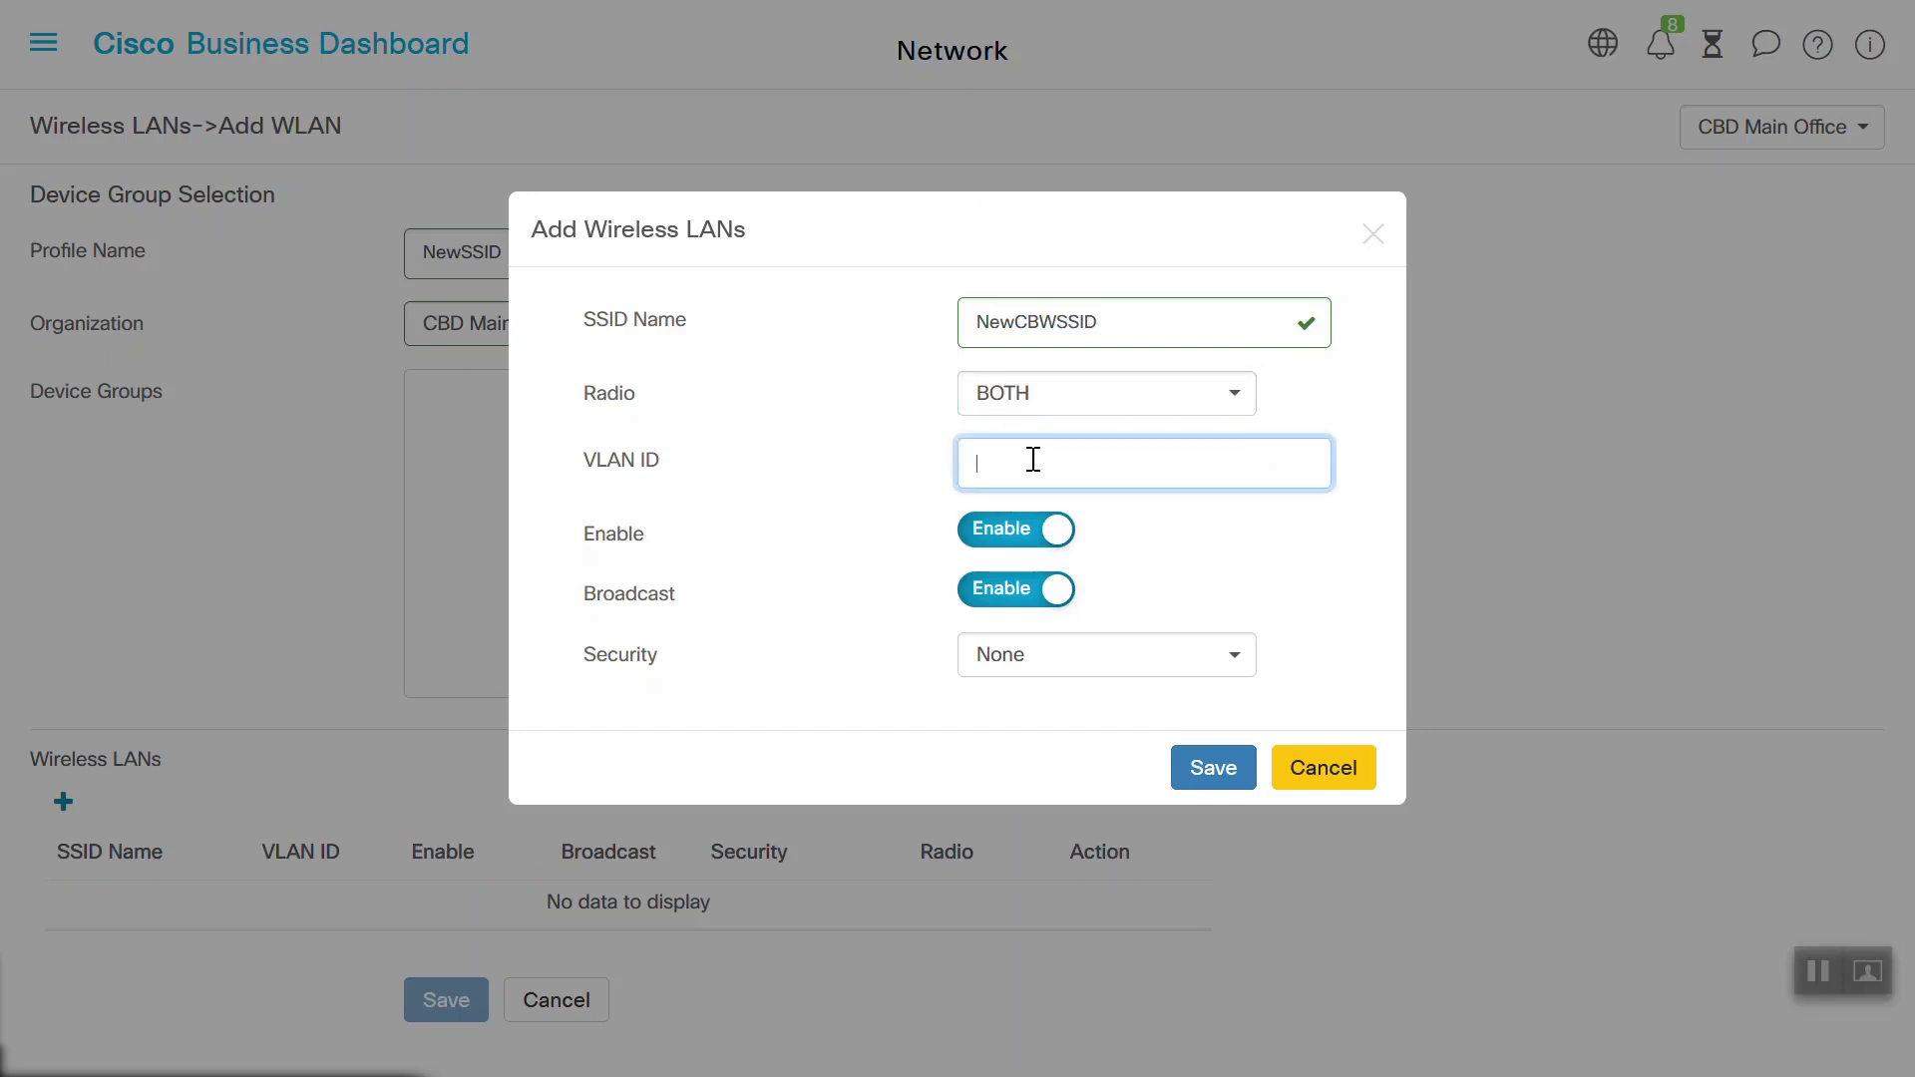
text(1)
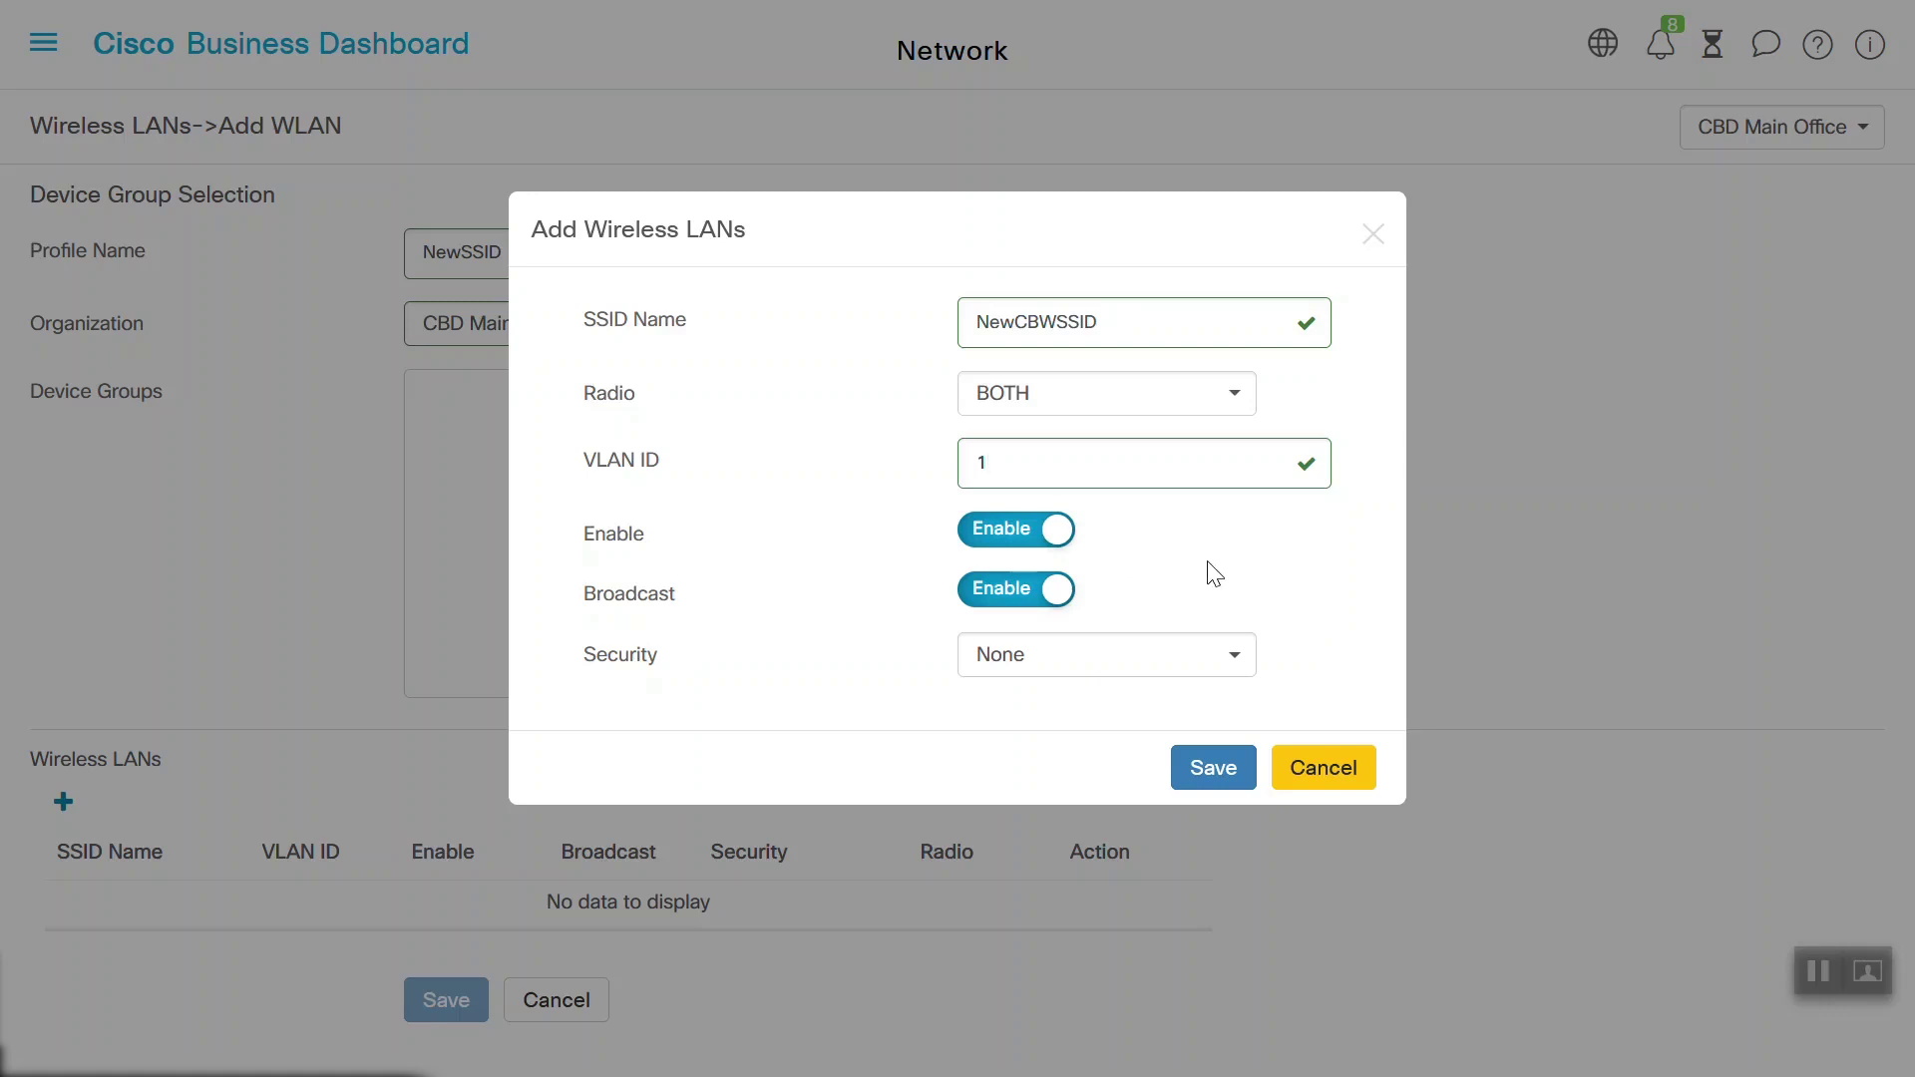
Set security to WPA2-Personal, enter the preshared key, and add the WLAN to the profile
click(1162, 665)
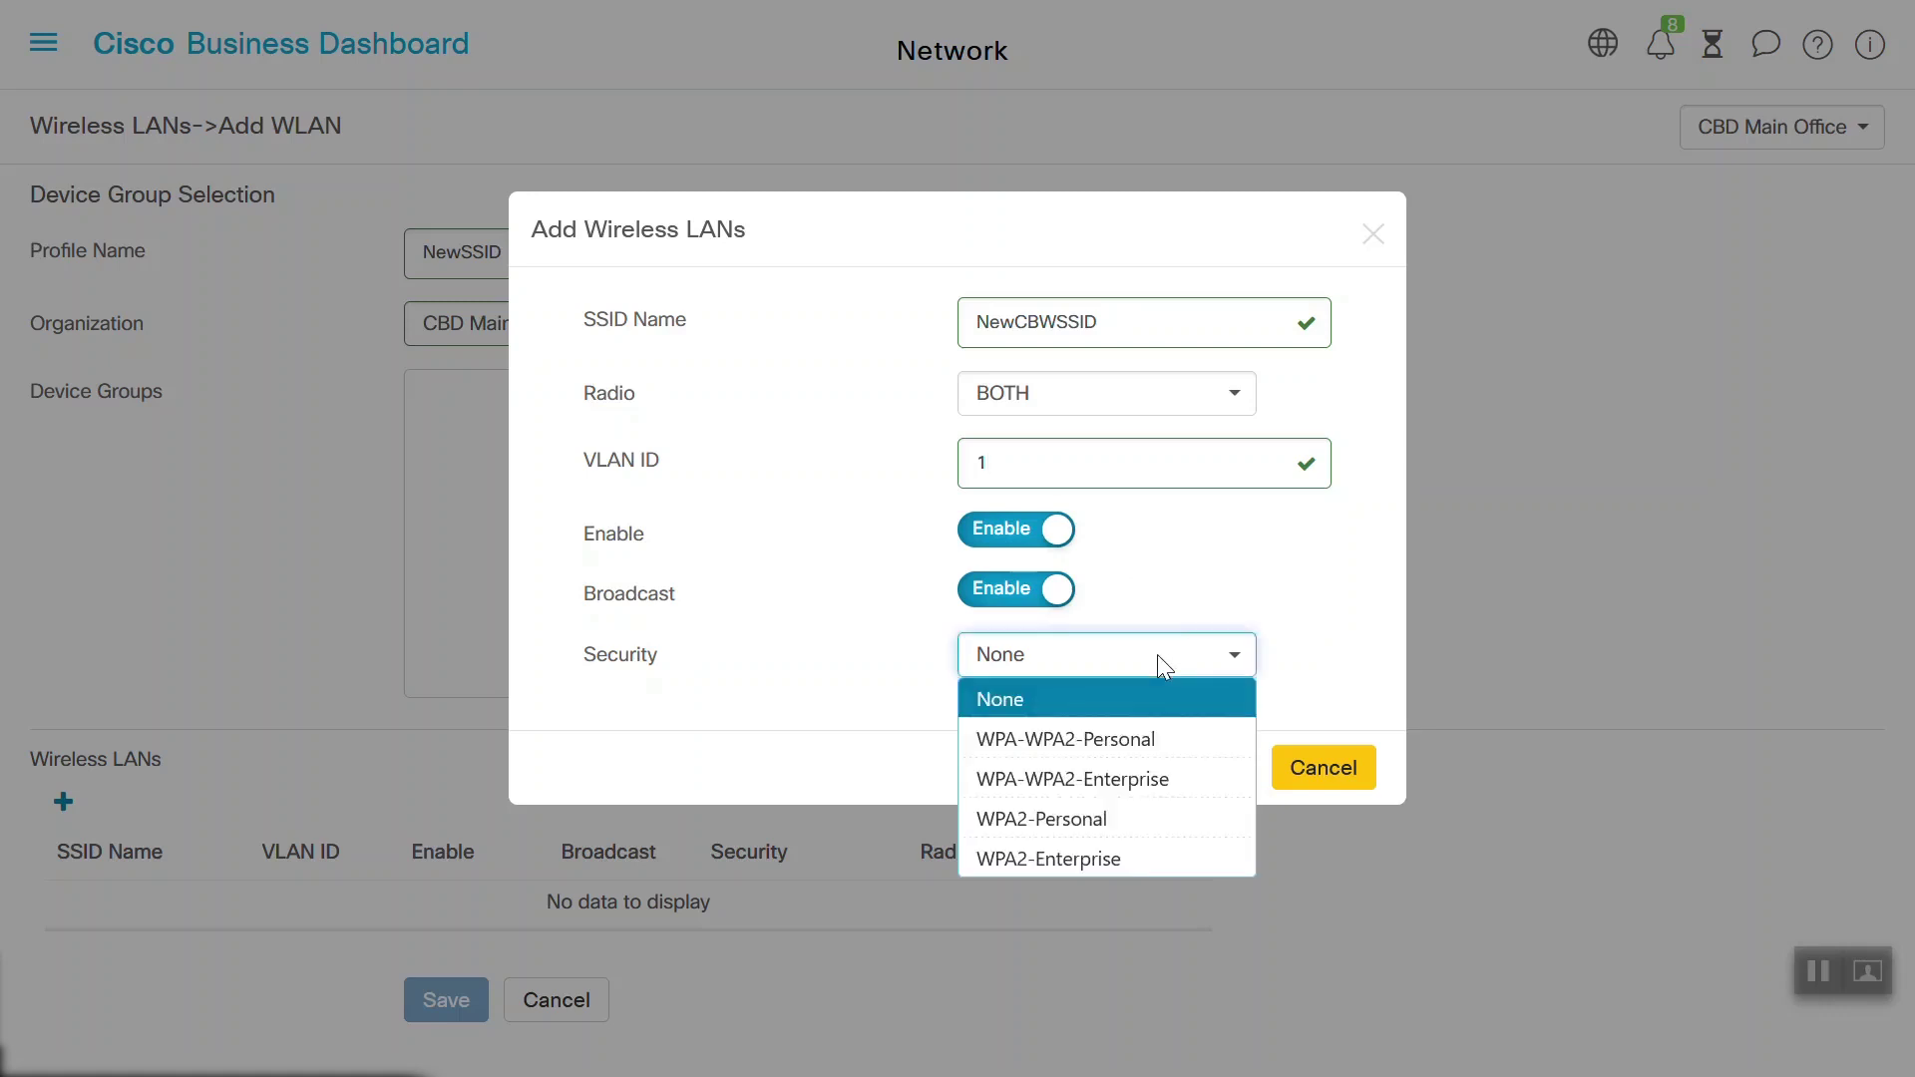
click(1090, 836)
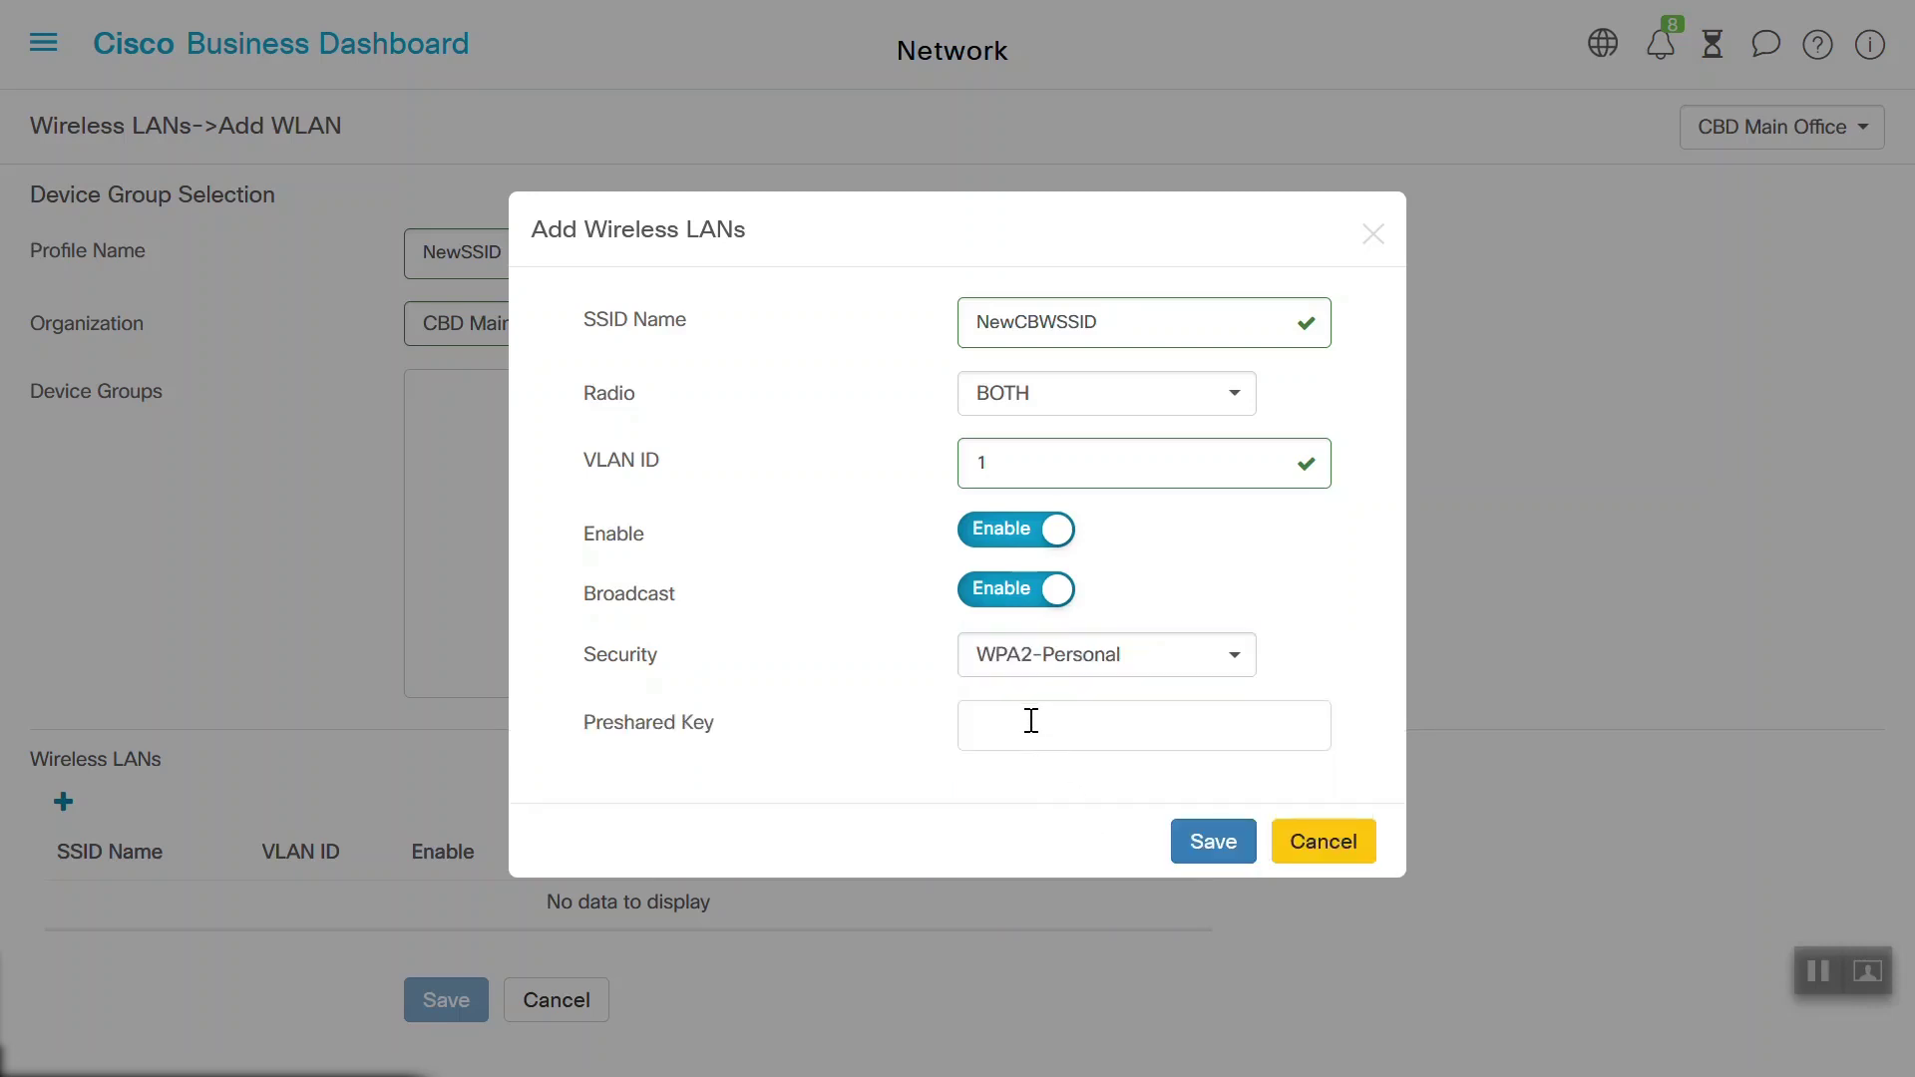
click(1031, 721)
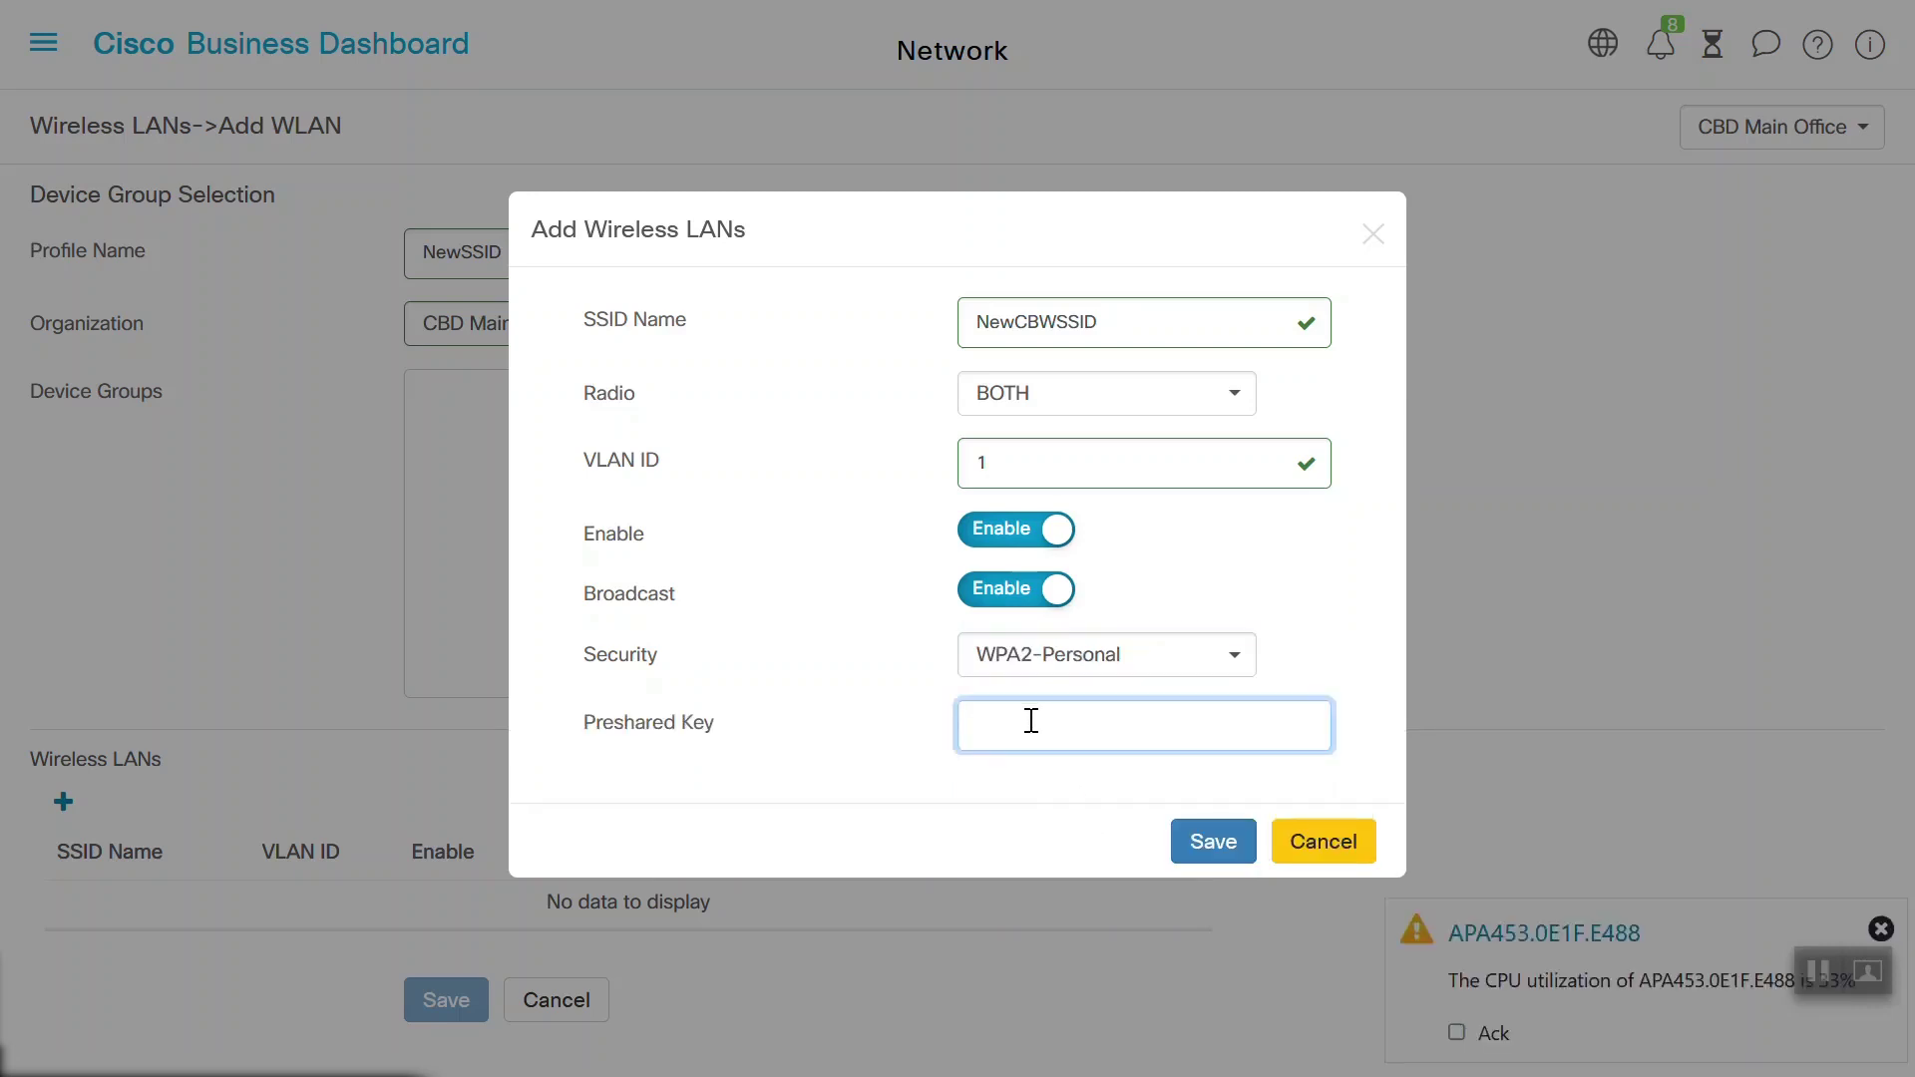
text(Cis)
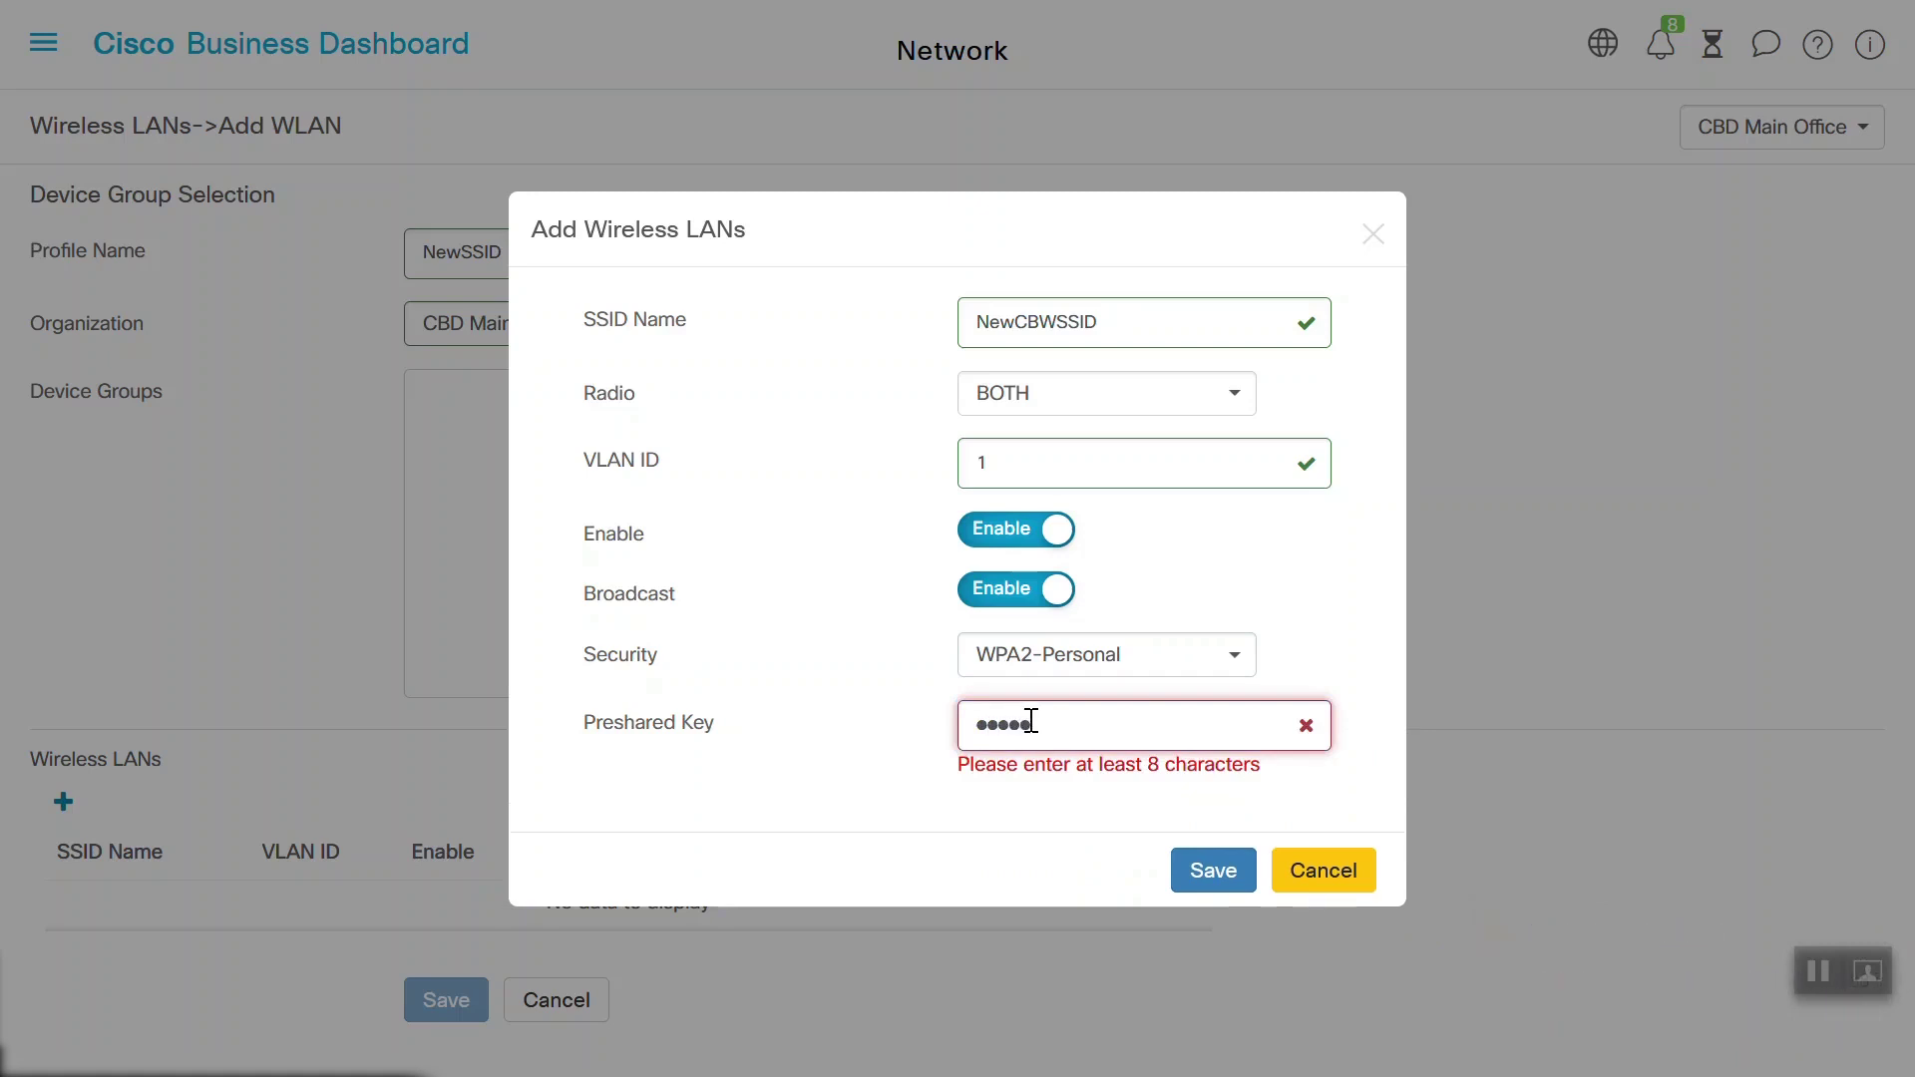
text(co123)
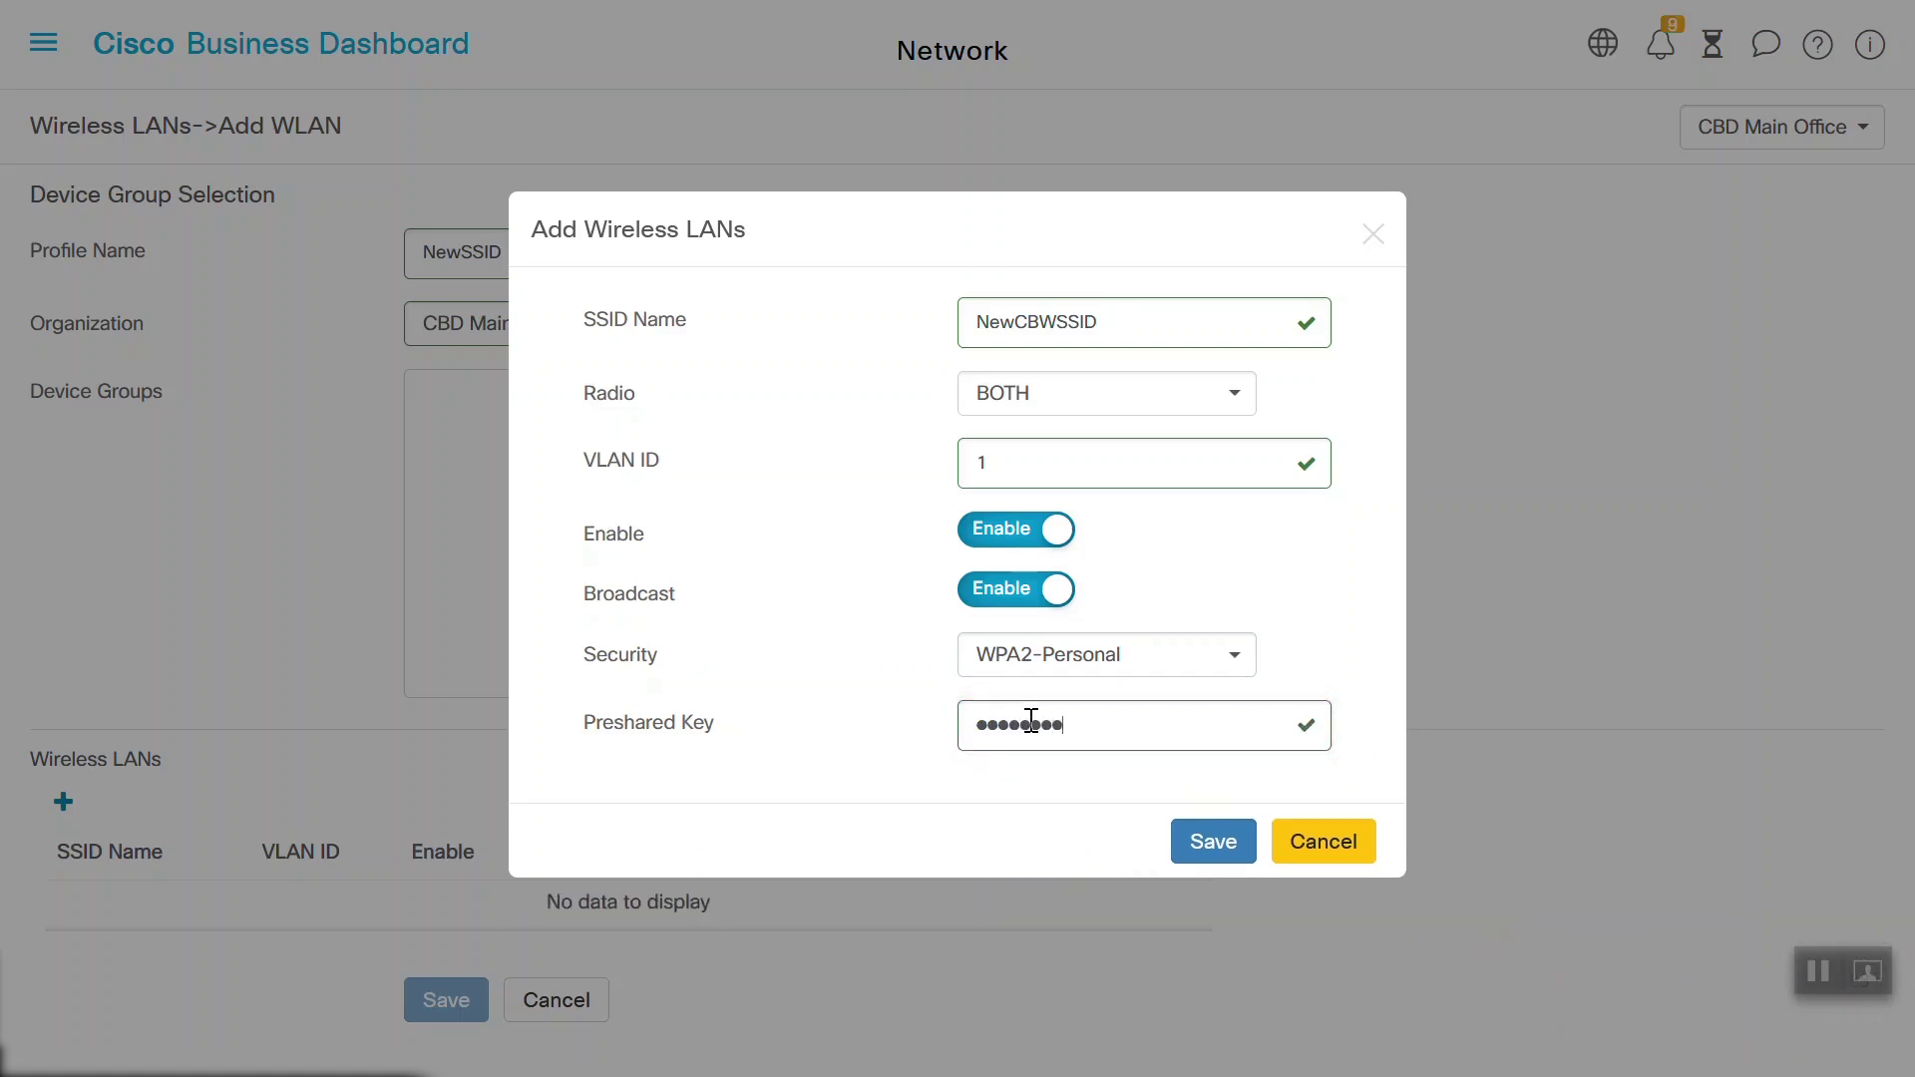
click(1215, 842)
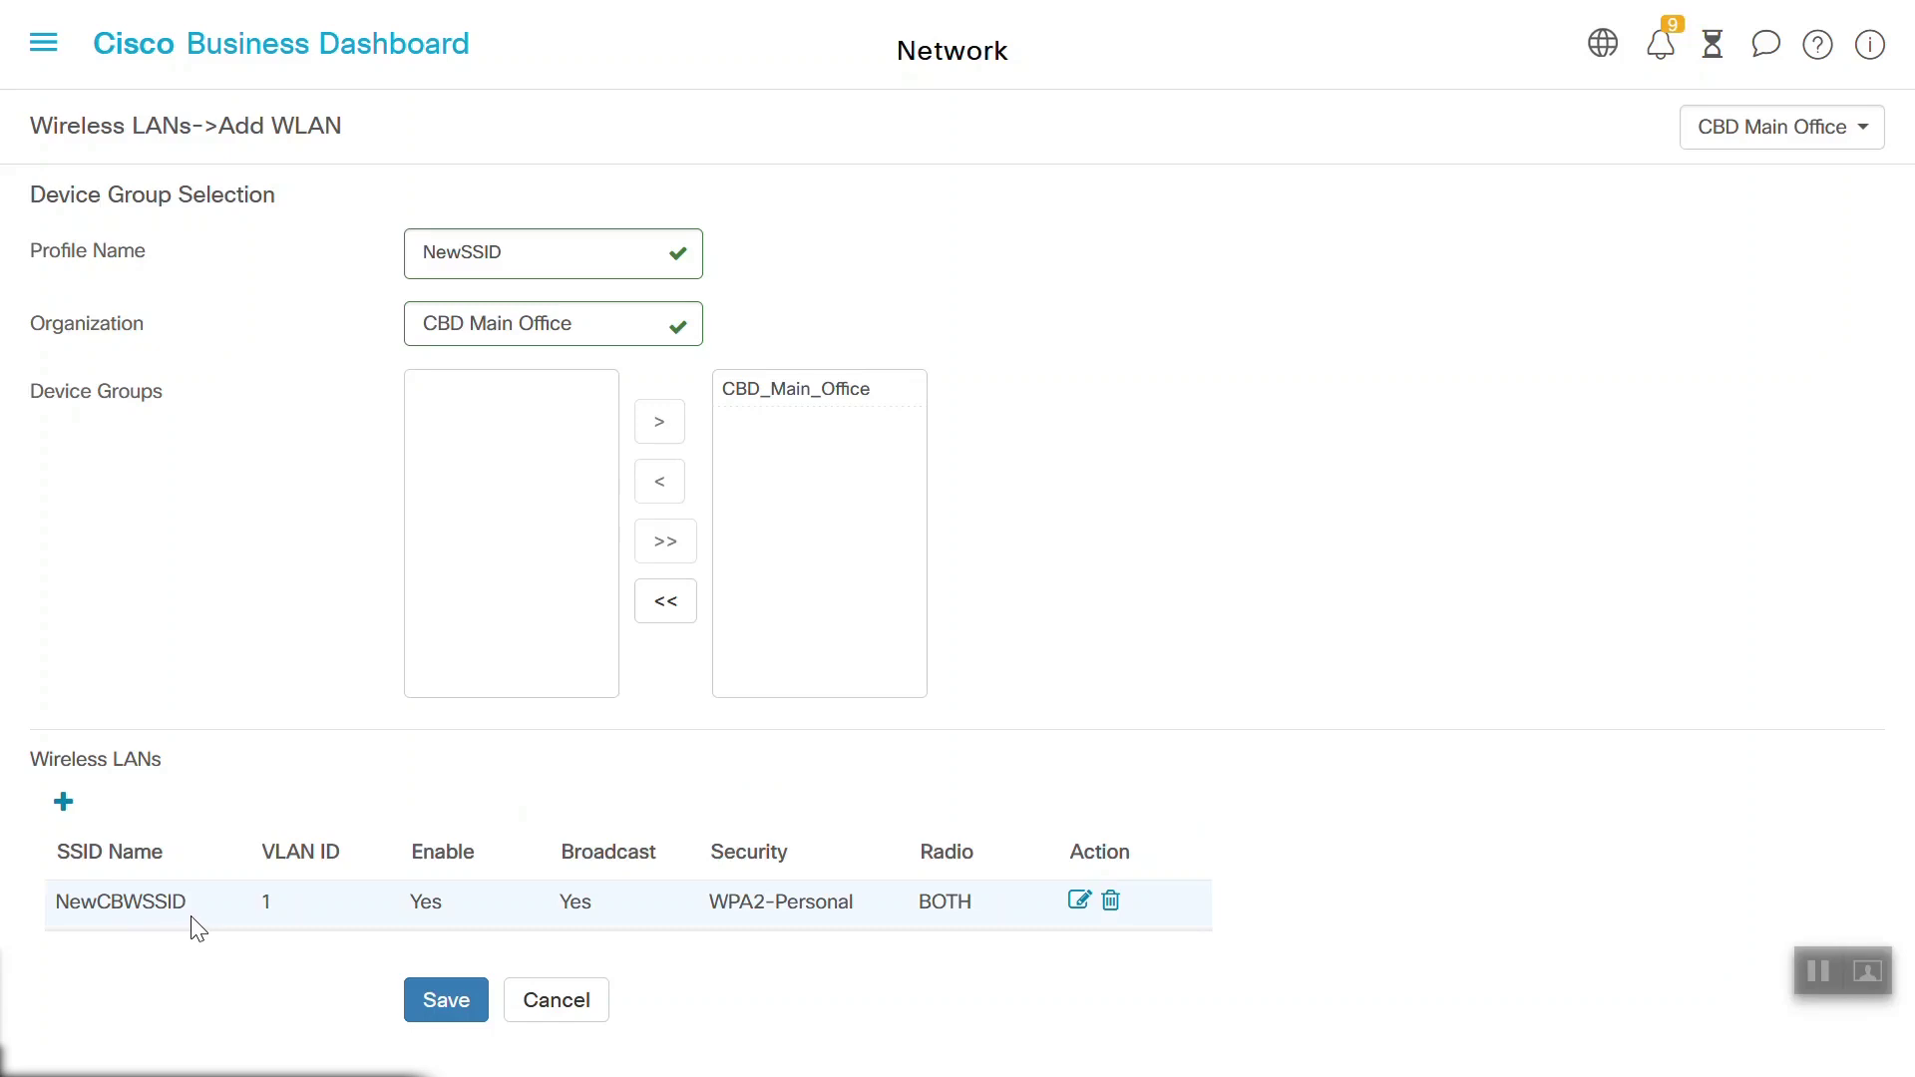
Save the NewSSID profile and push it to CBD Main Office
click(446, 1001)
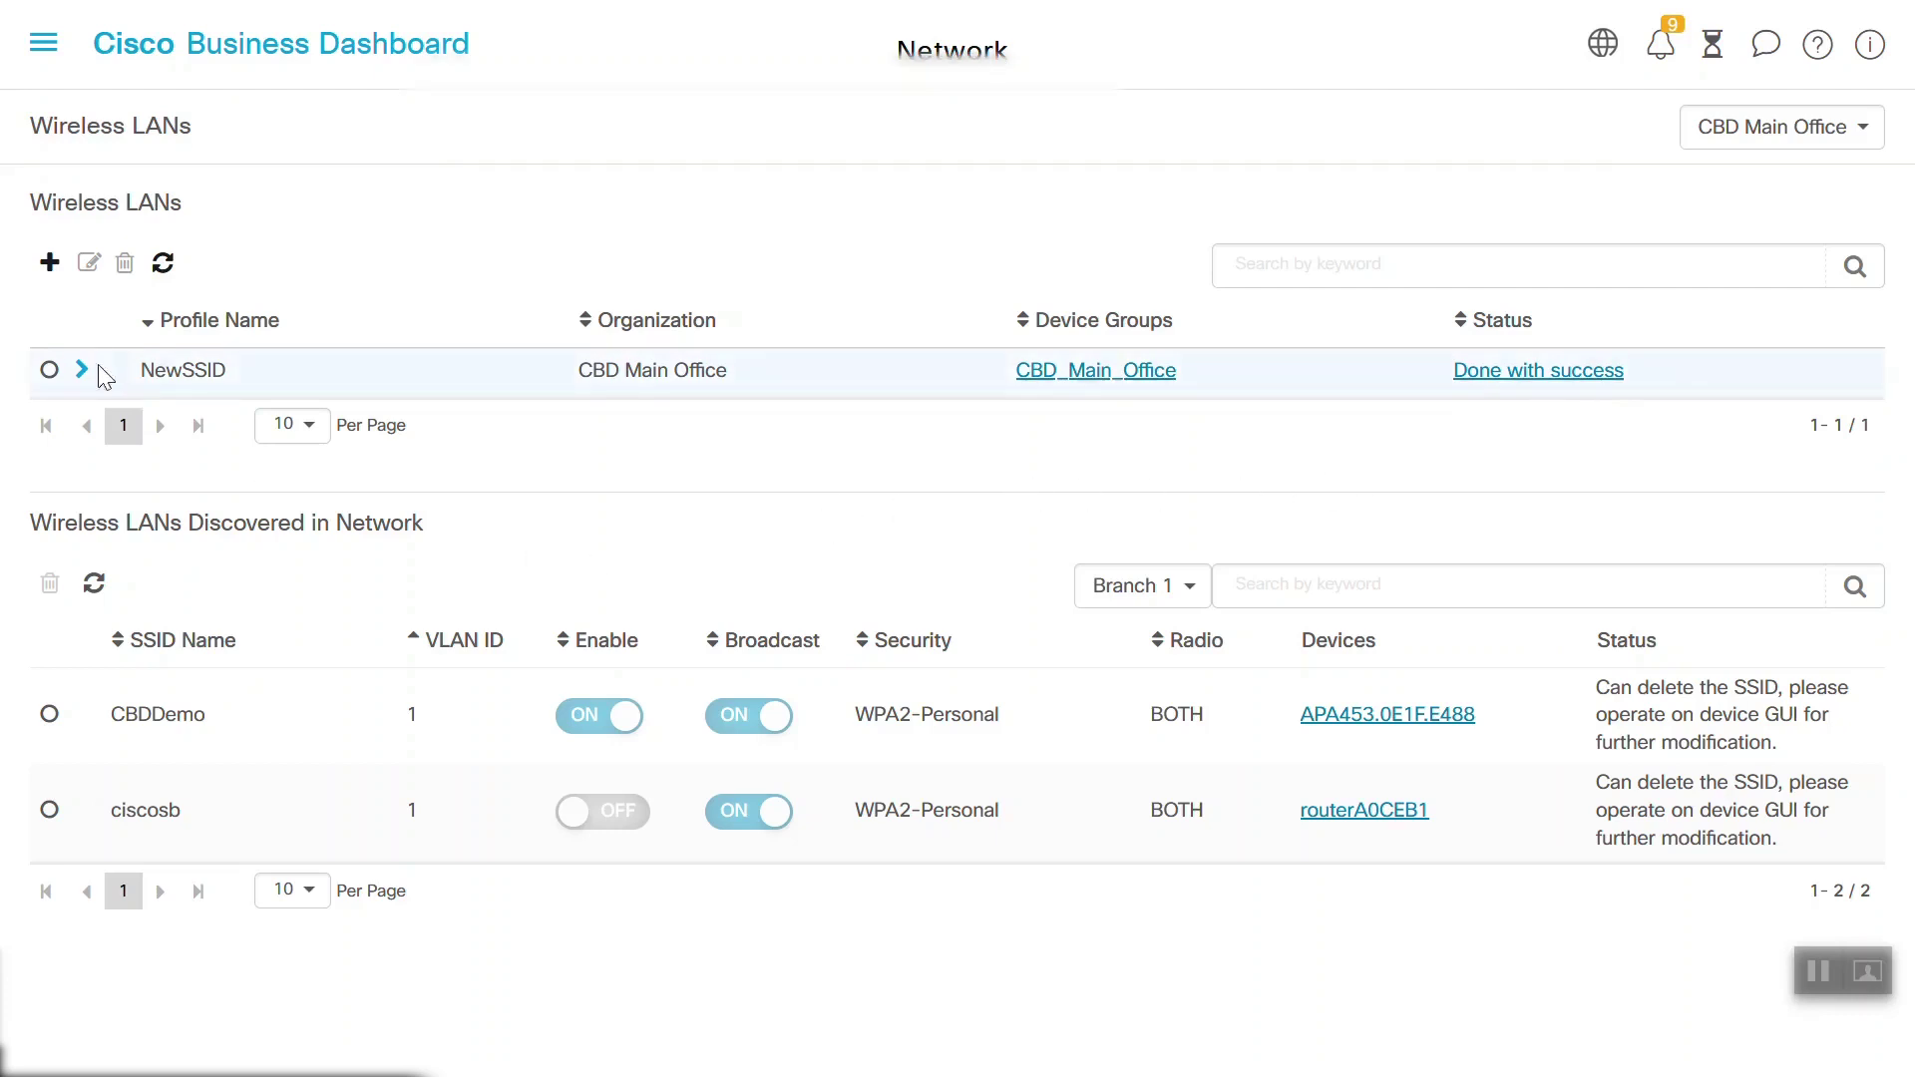
In the CBW140AC web UI, open Wireless Settings > WLANs to check NewCBWSSID
click(532, 14)
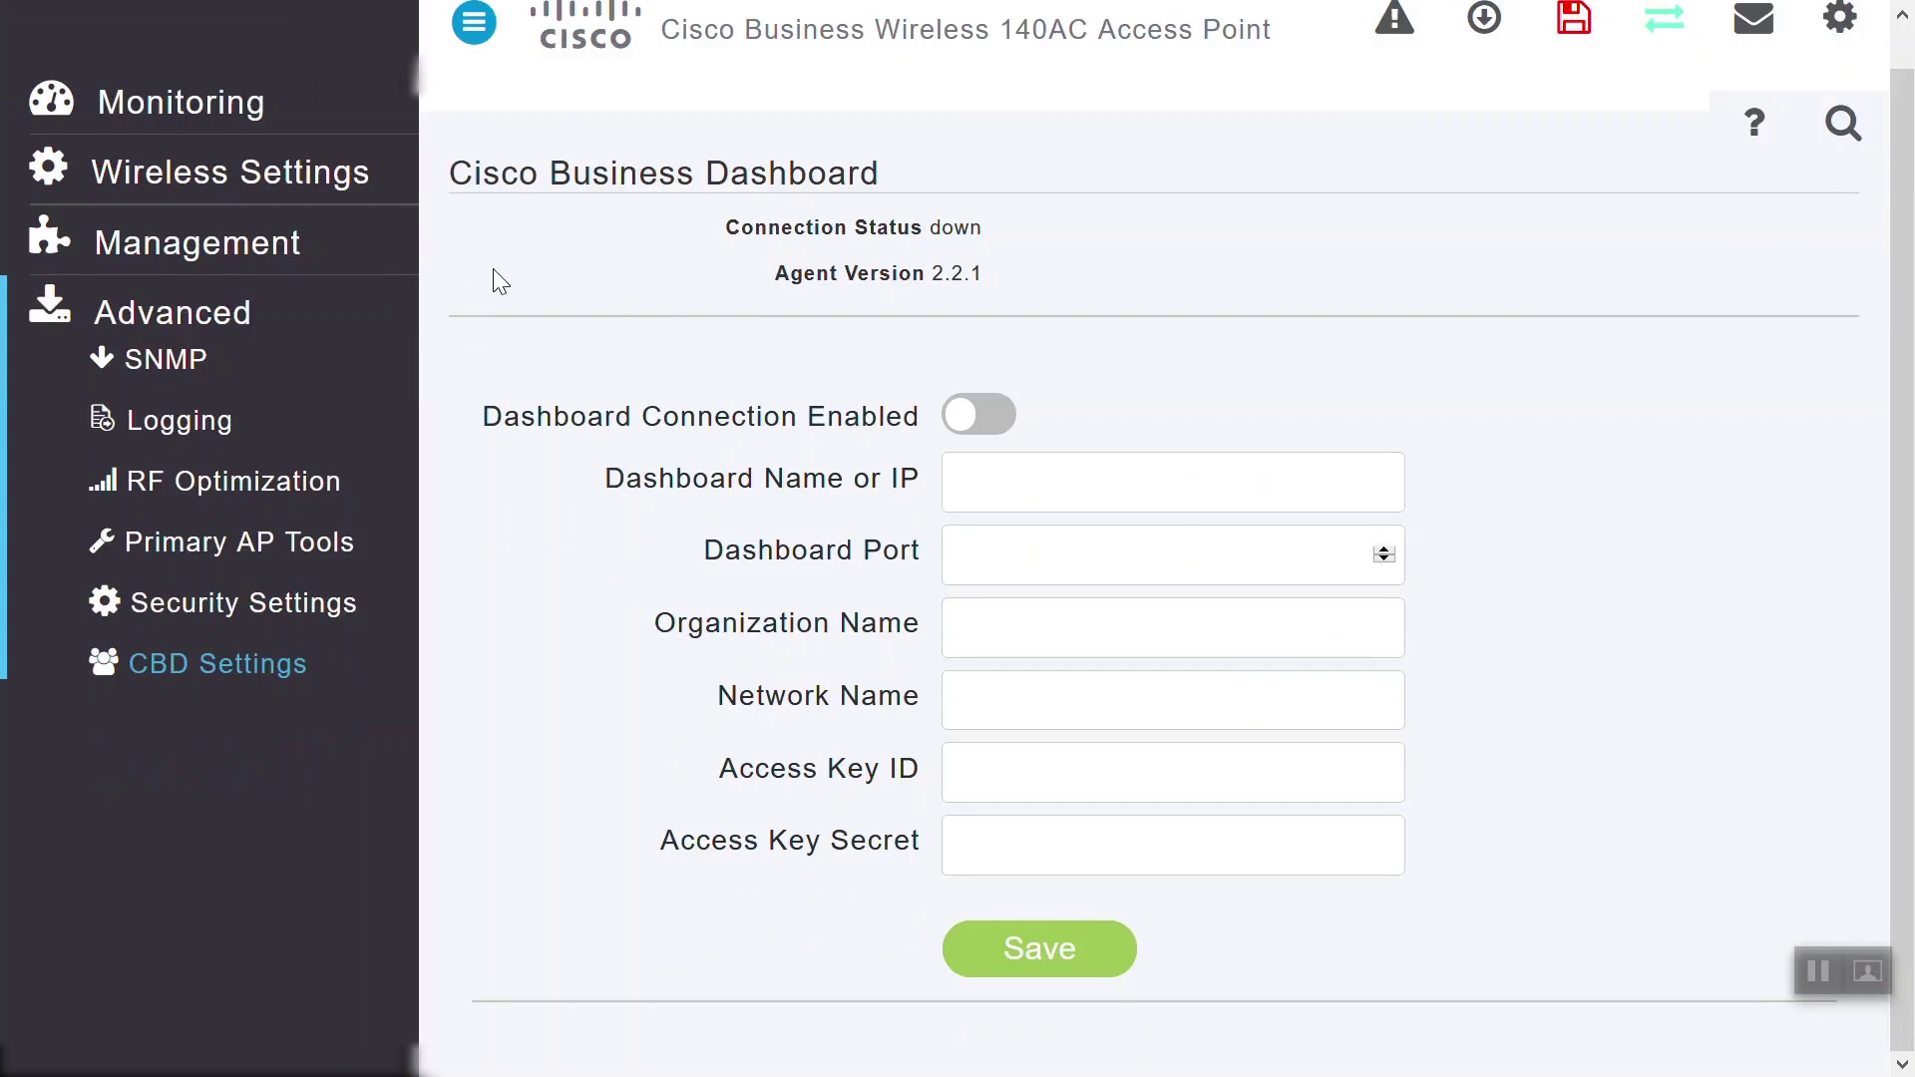
click(238, 191)
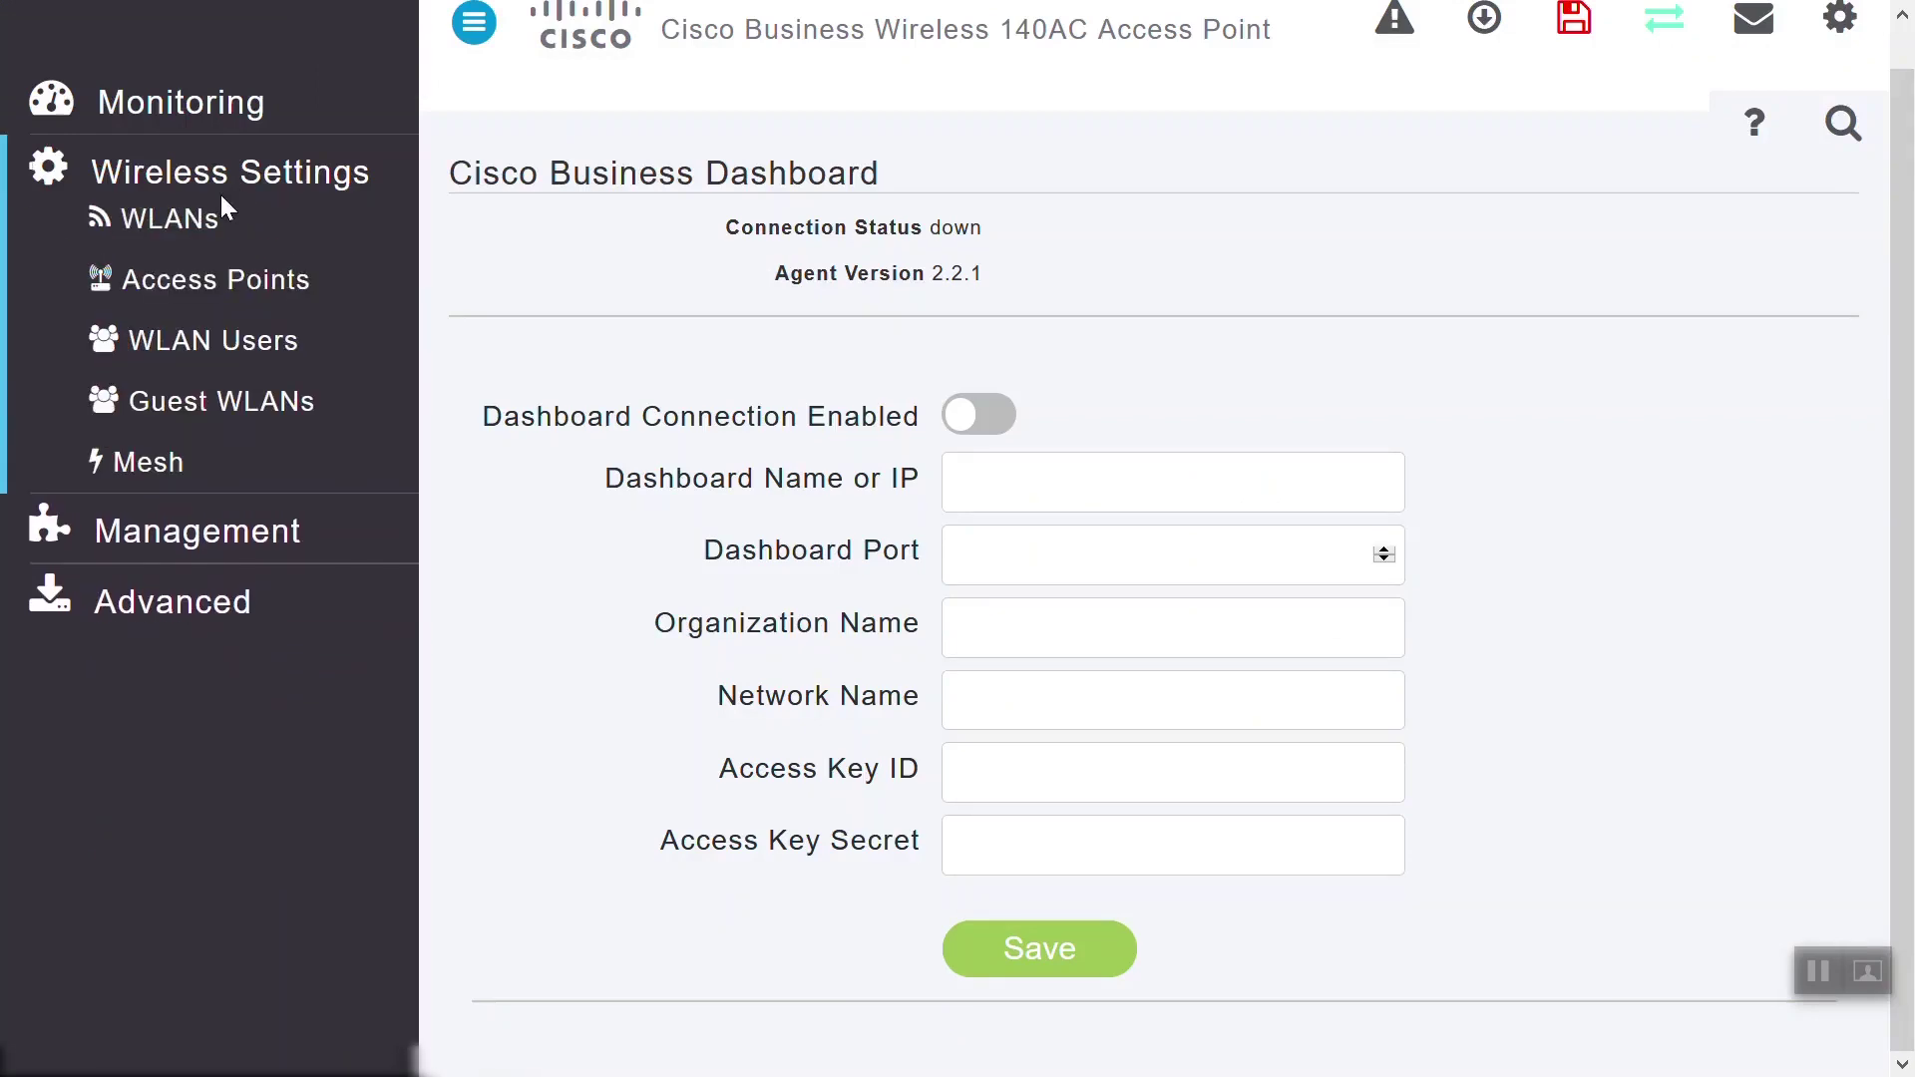
click(170, 223)
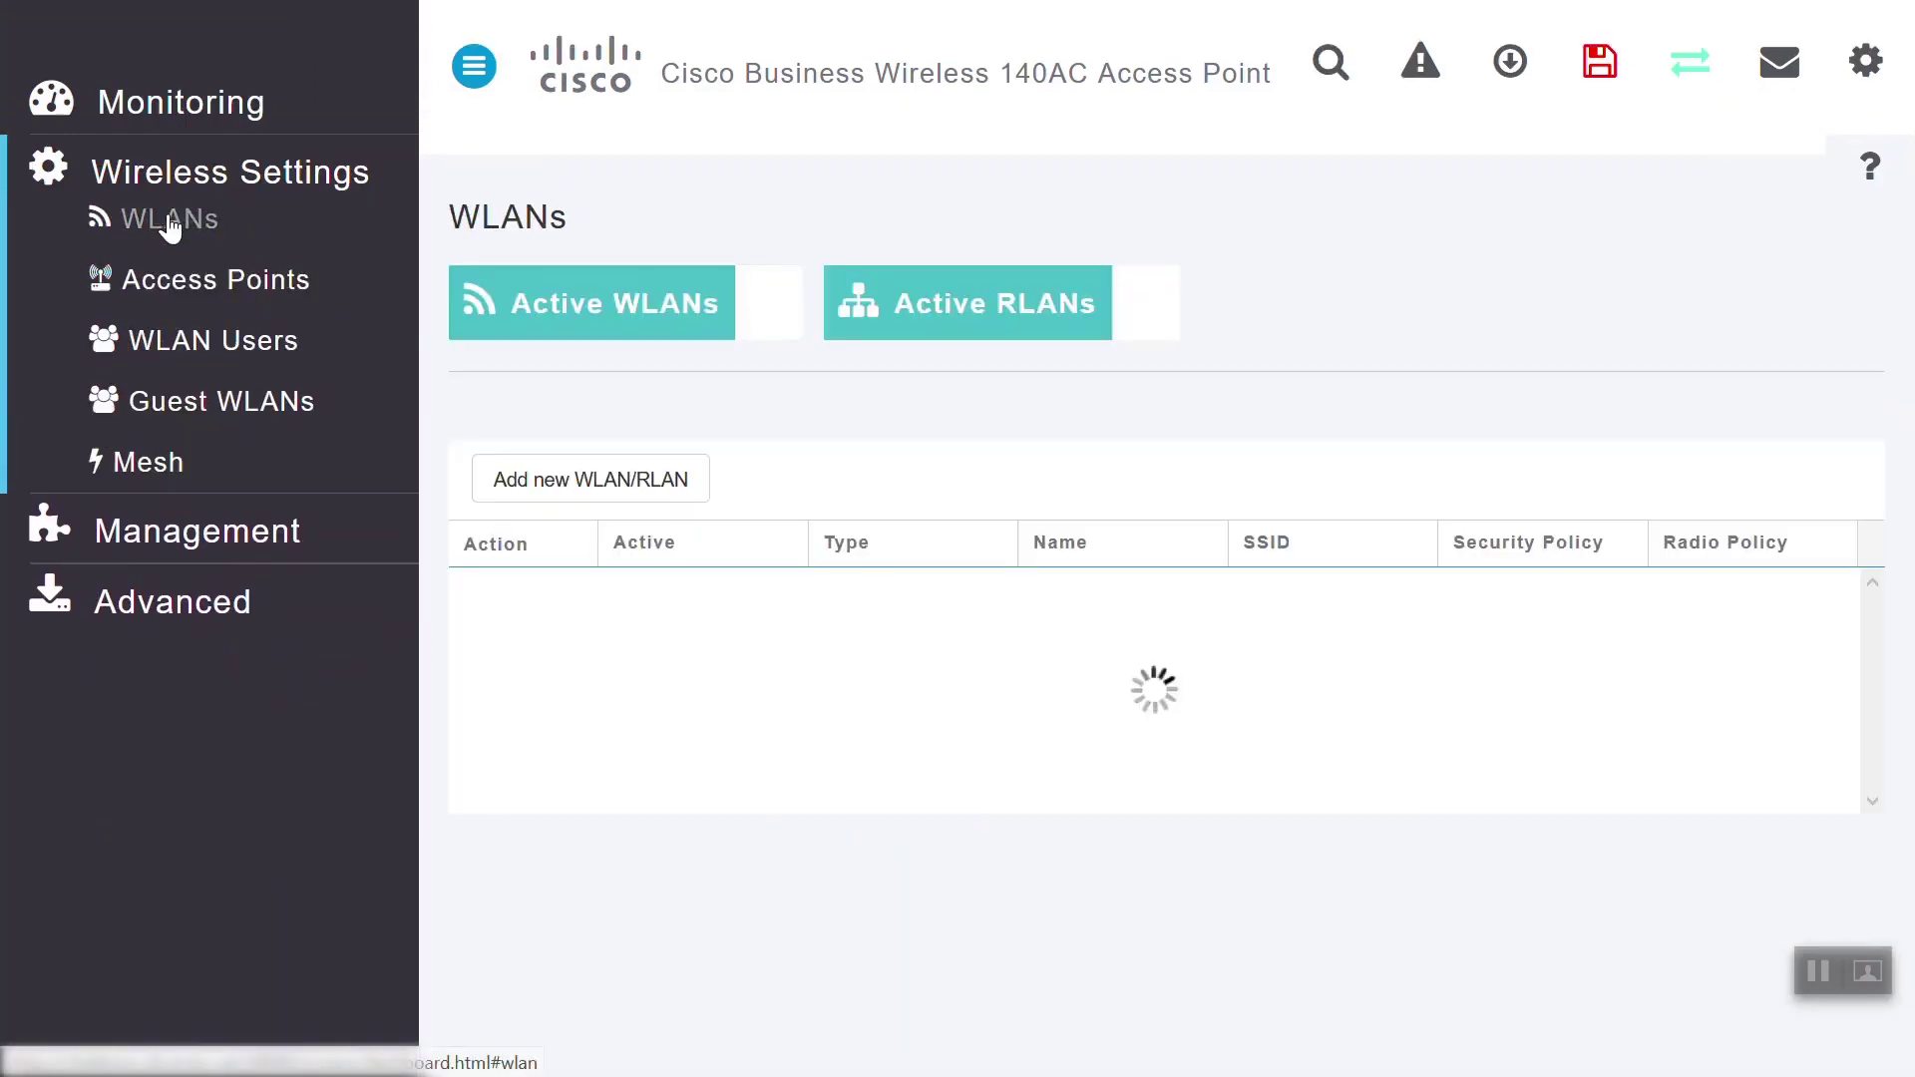